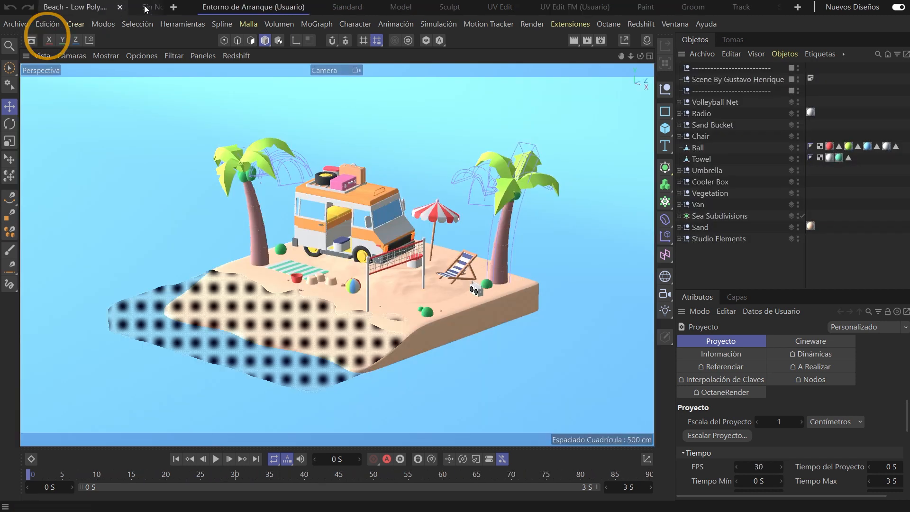
Step: Switch from the beach scene to the empty untitled document and back again
click(116, 7)
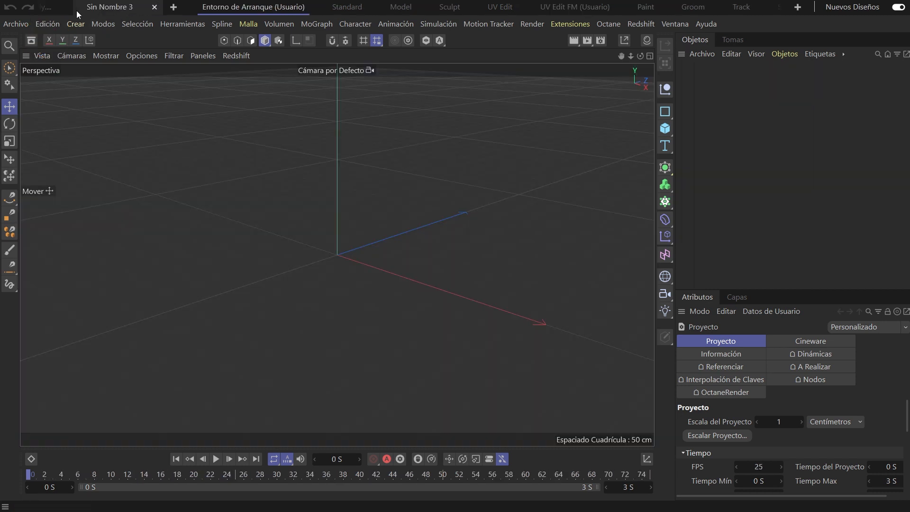
click(46, 8)
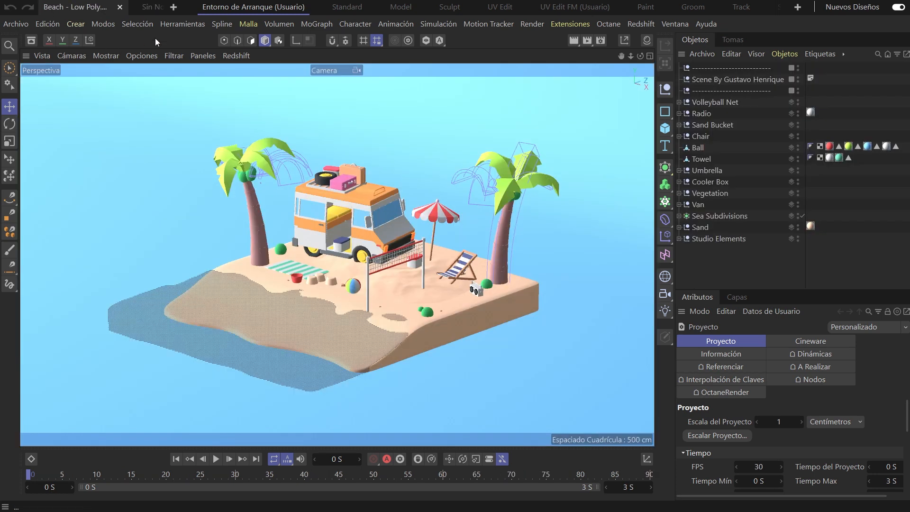
click(148, 7)
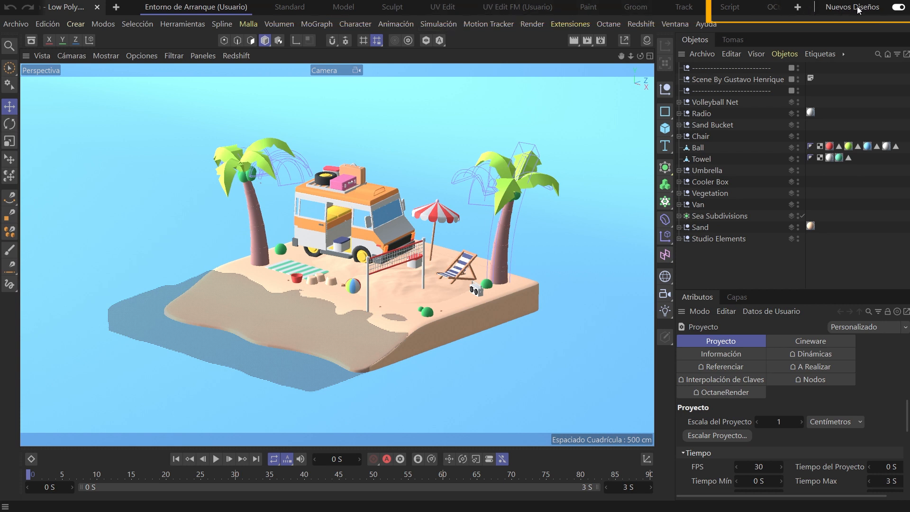
click(800, 8)
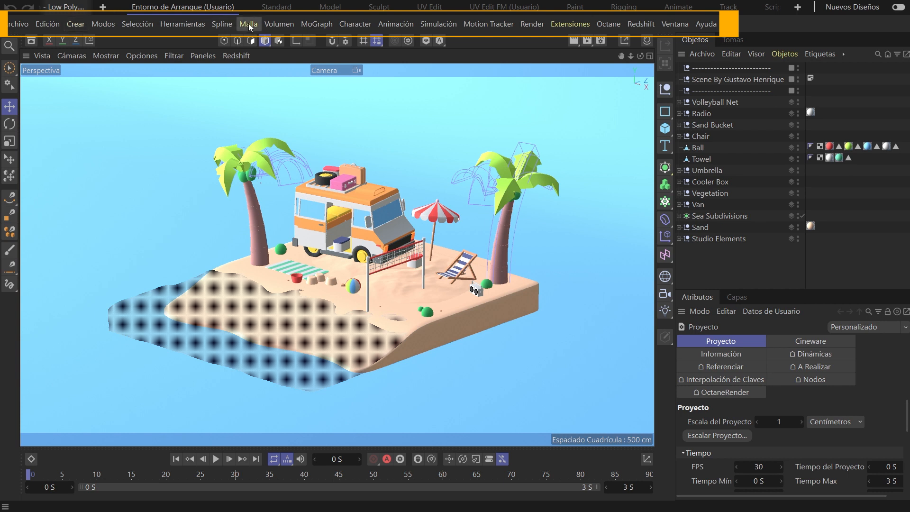
click(564, 25)
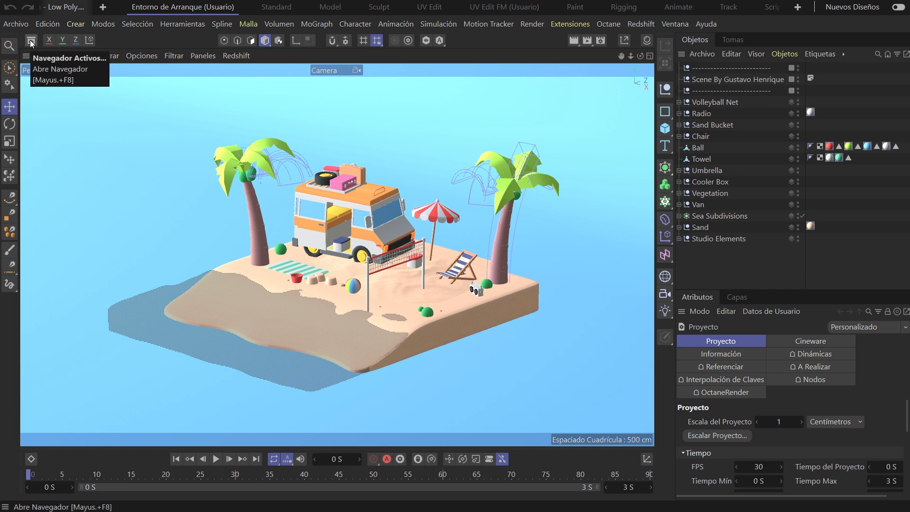
Step: Open the Asset Browser and browse its material categories down to the Asphalt materials
click(30, 42)
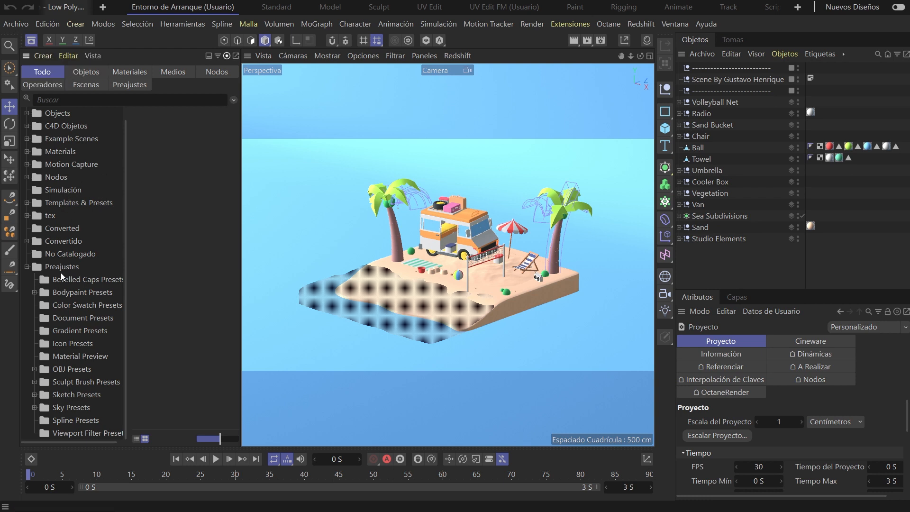
click(60, 242)
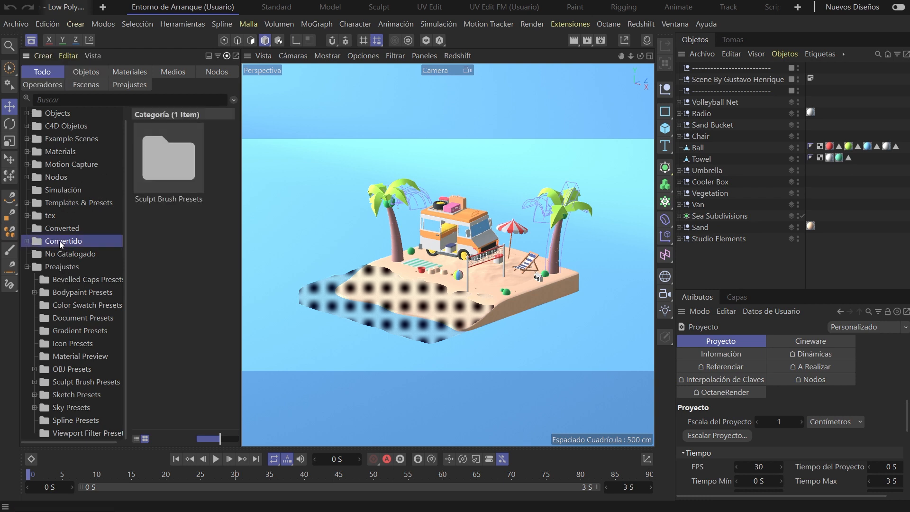
click(59, 166)
click(45, 151)
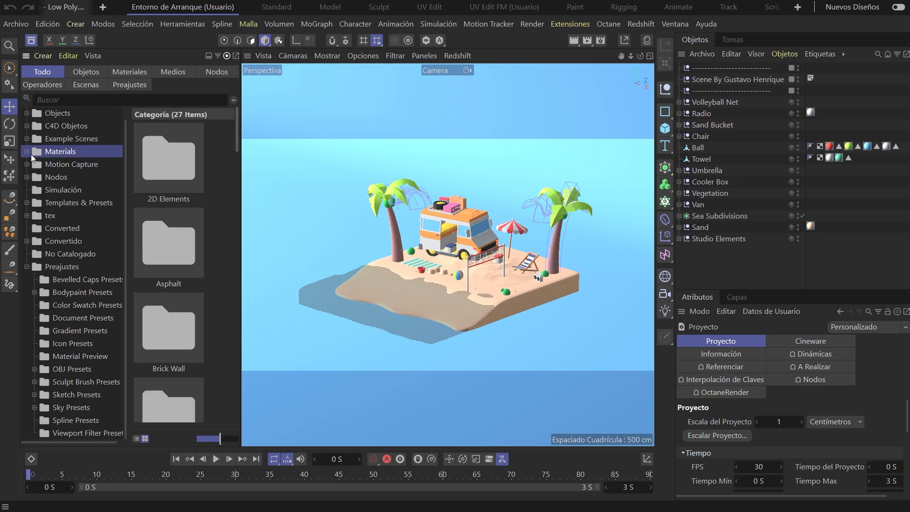
click(27, 152)
click(59, 178)
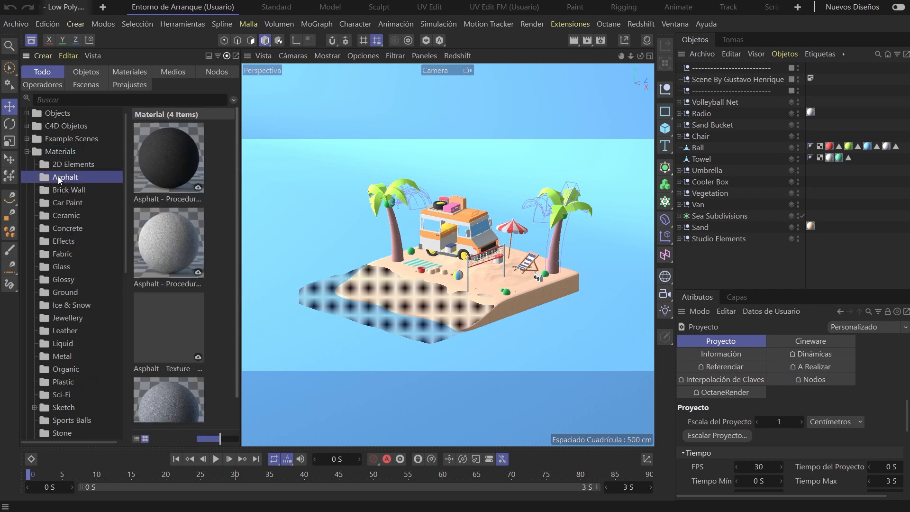
Step: Widen the Asset Browser and adjust its thumbnail size to view the Asphalt materials
drag(219, 438, 214, 439)
drag(240, 269, 335, 268)
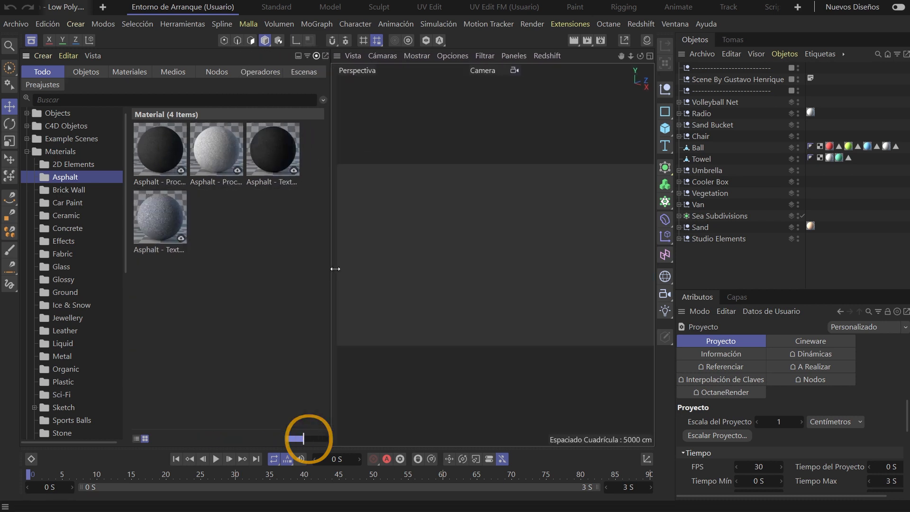
mouse_move(303, 438)
mouse_down()
mouse_move(316, 440)
mouse_move(308, 439)
mouse_up()
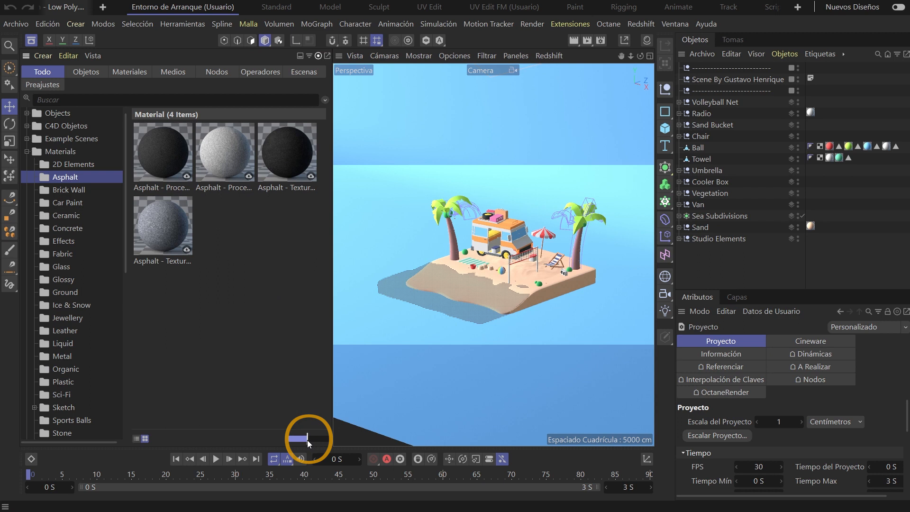
click(187, 177)
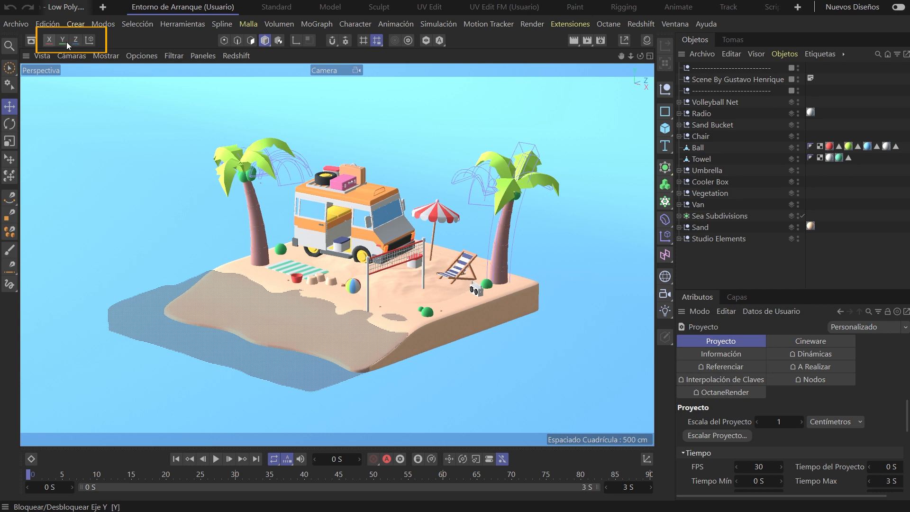
Step: Turn the X, Y and Z axis locks on and back off
click(49, 39)
click(63, 40)
click(76, 41)
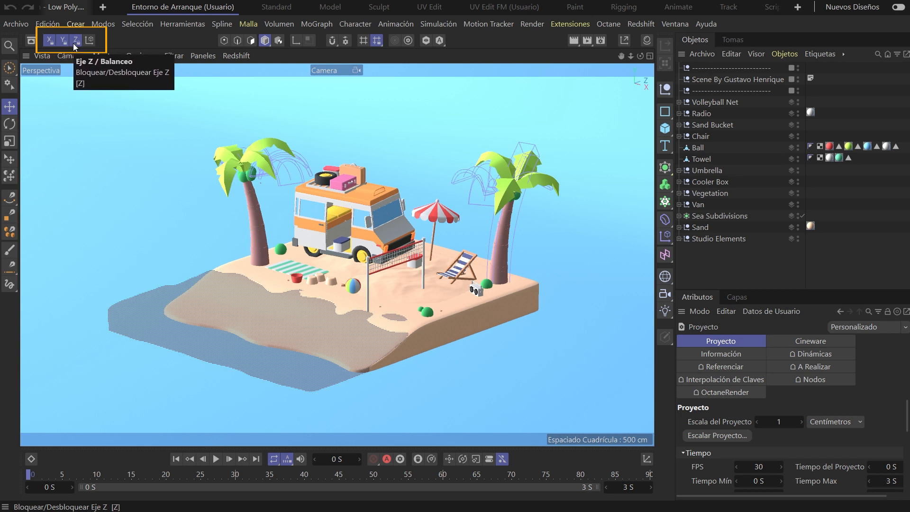
click(76, 43)
click(62, 42)
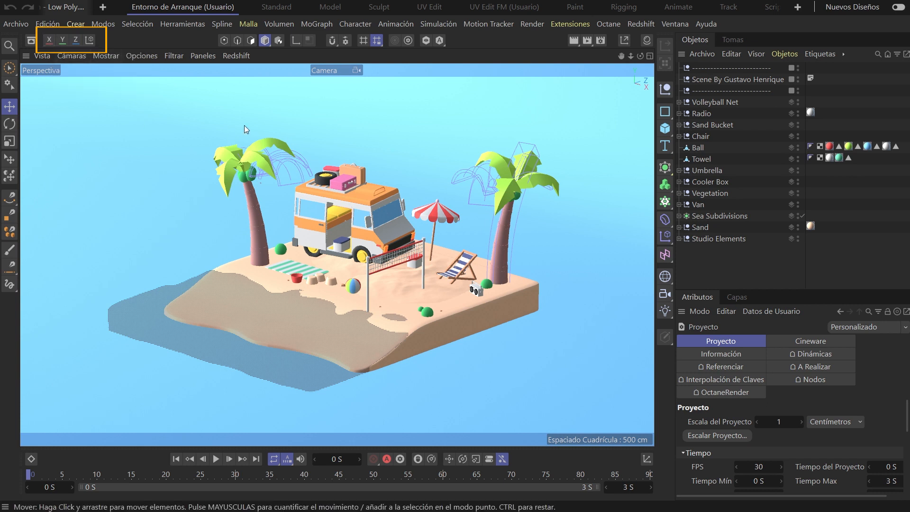
Step: Select the beach ball, try moving it with the X and Z axis locks on, and turn the locks back off
click(353, 288)
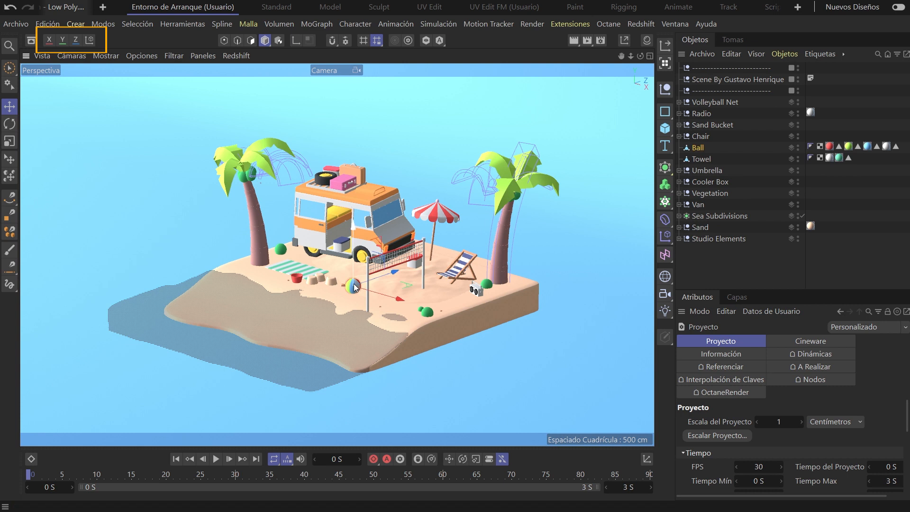
click(50, 40)
click(75, 39)
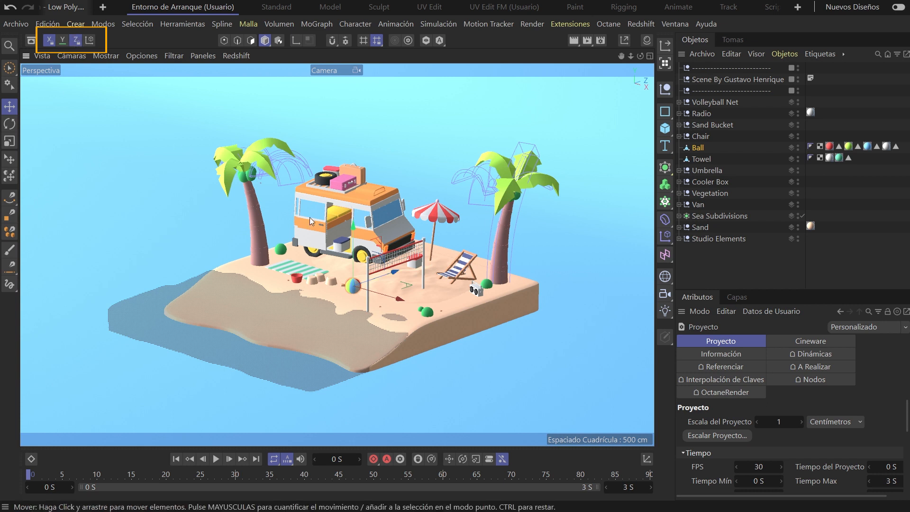
drag(408, 156, 365, 155)
double_click(61, 39)
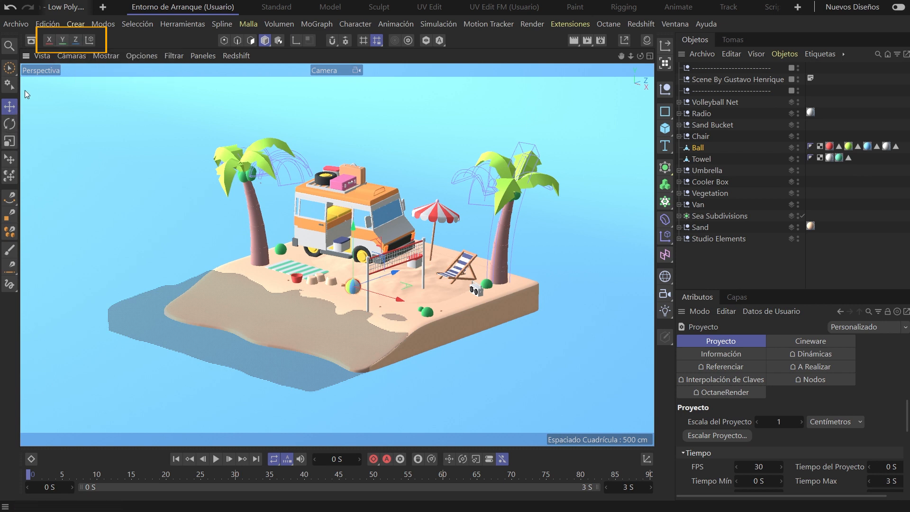
Step: Try the Rotate tool, return to the Move tool, and toggle the coordinate system to world and back to object
key(r)
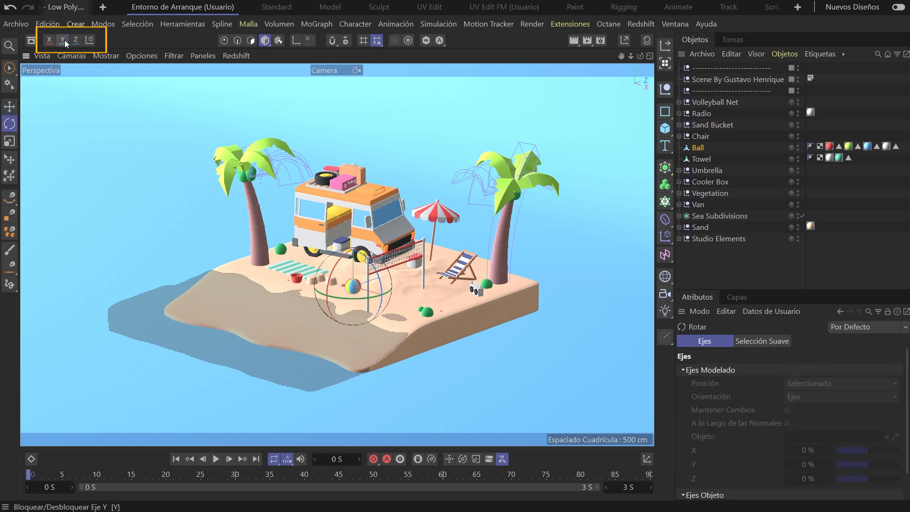
key(e)
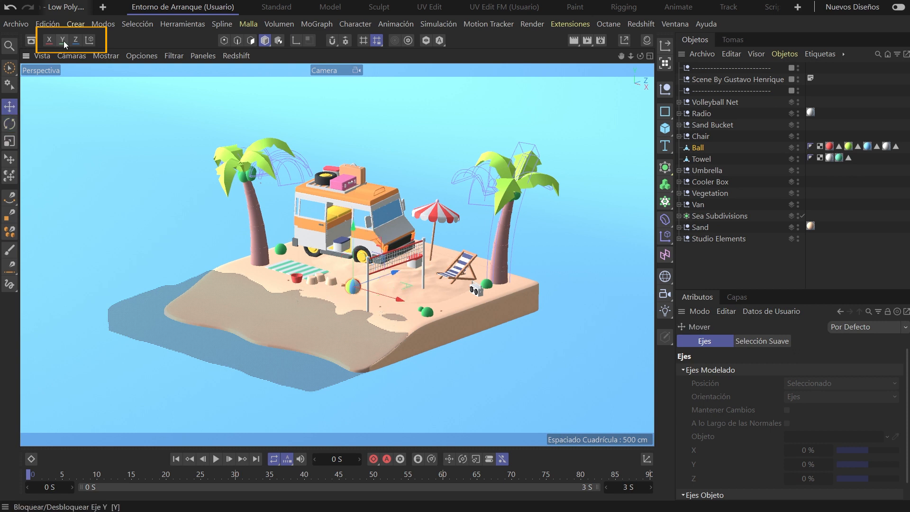
click(90, 41)
click(93, 44)
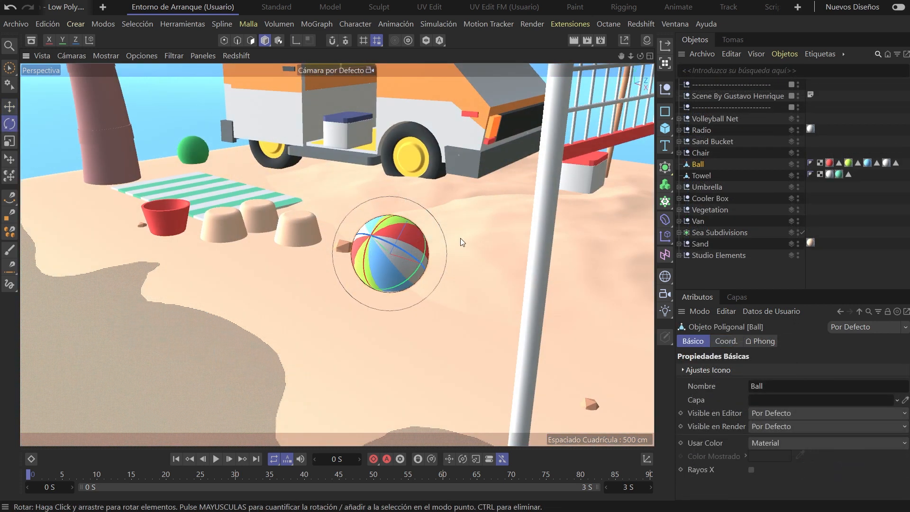
Step: Try scaling the beach ball with the Scale tool in object coordinates and undo the change
key(t)
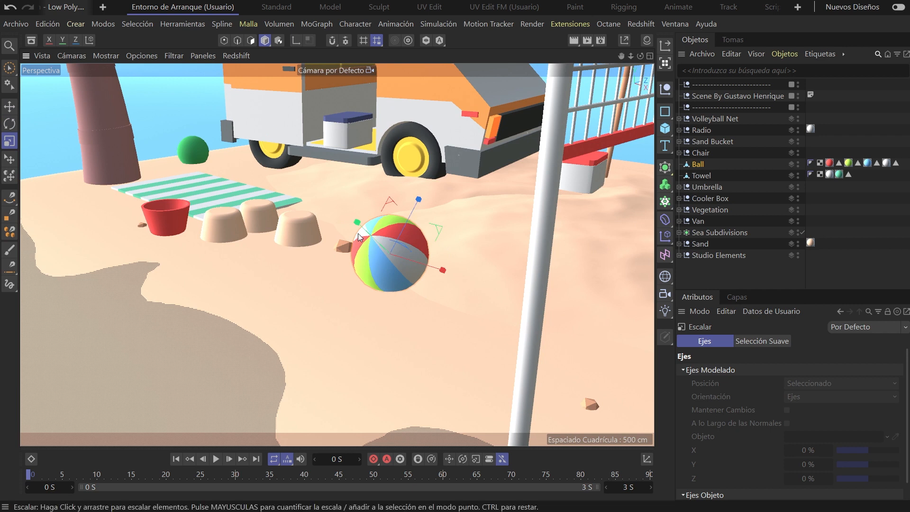
mouse_move(358, 235)
mouse_down()
mouse_move(389, 243)
mouse_move(317, 214)
mouse_move(360, 221)
mouse_move(352, 218)
mouse_up()
key(ctrl+z)
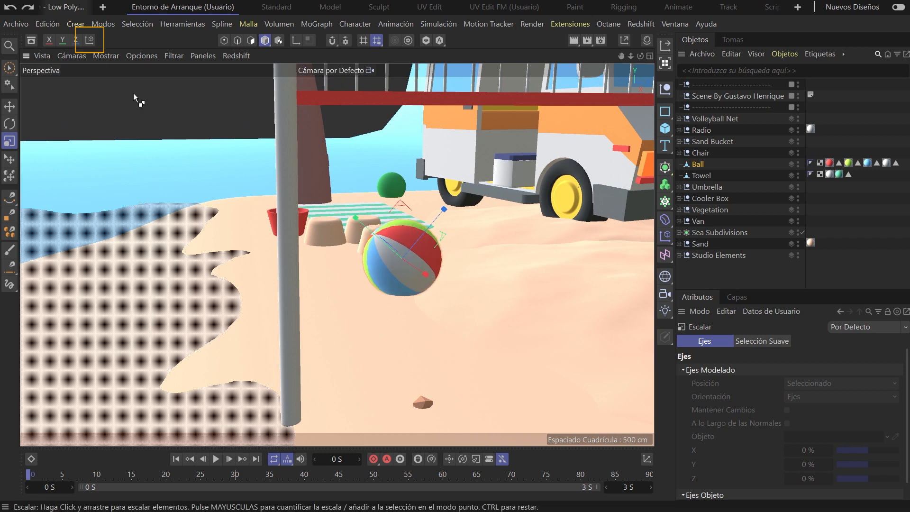
Step: Switch to world coordinates, try scaling the beach ball along the vertical axis, and return to object coordinates
click(89, 40)
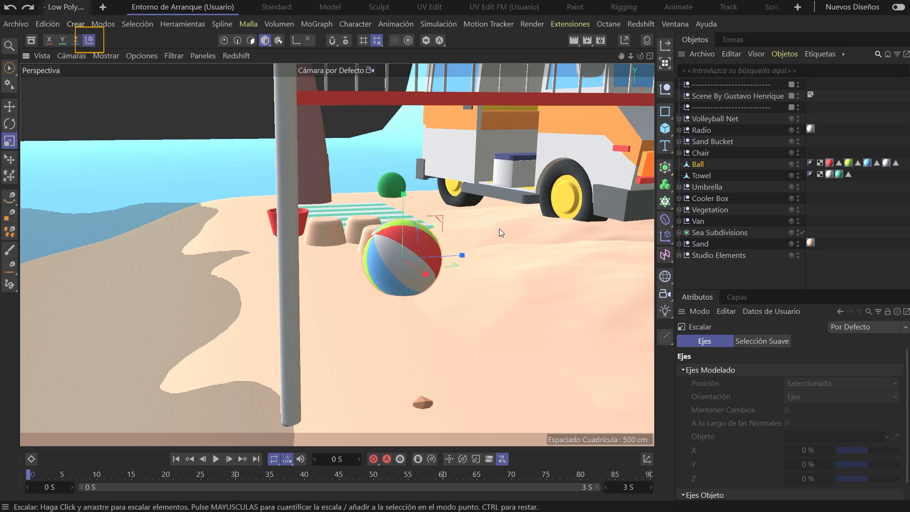
alt+drag(458, 266, 389, 255)
mouse_move(479, 210)
mouse_down()
mouse_move(478, 249)
mouse_move(477, 206)
mouse_up()
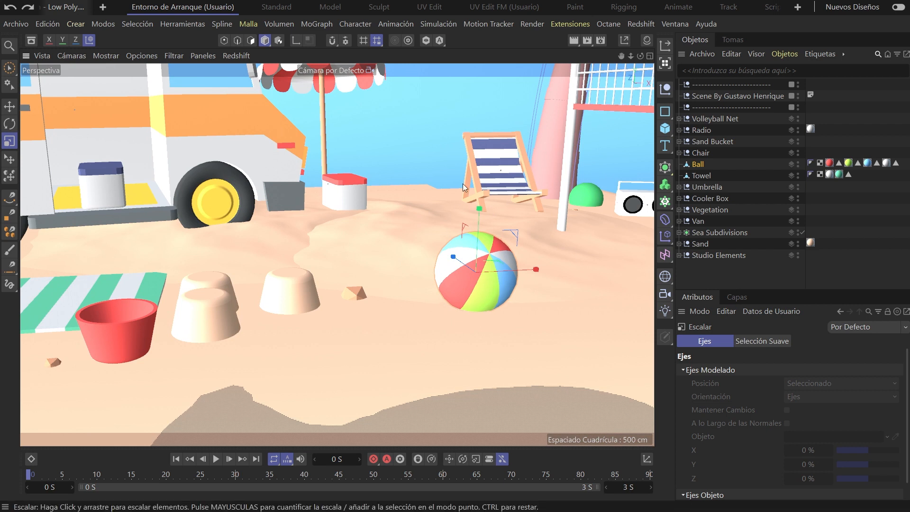
key(w)
mouse_move(372, 187)
alt+mouse_down()
mouse_move(399, 189)
mouse_move(385, 186)
alt+mouse_up()
alt+middle_drag(331, 247, 364, 193)
alt+drag(364, 193, 331, 192)
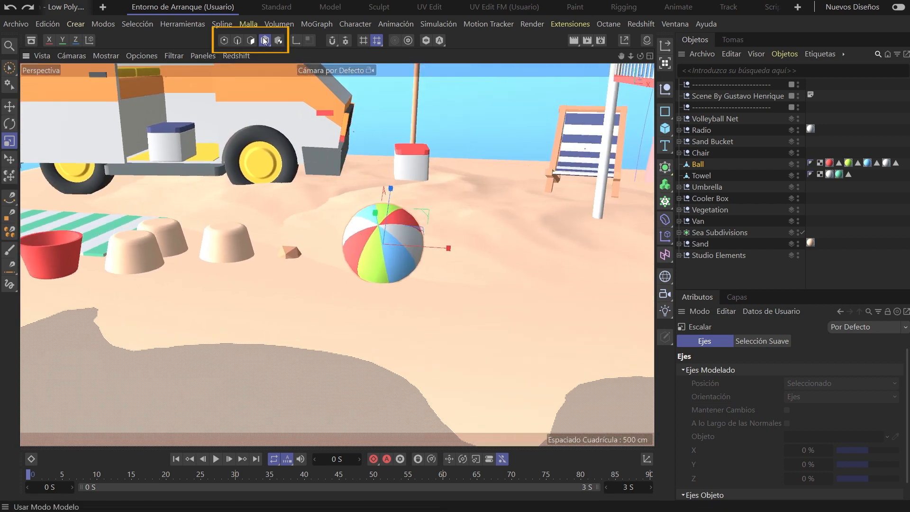
Step: Switch the beach ball to polygon mode and inspect its selected polygons up close
click(251, 39)
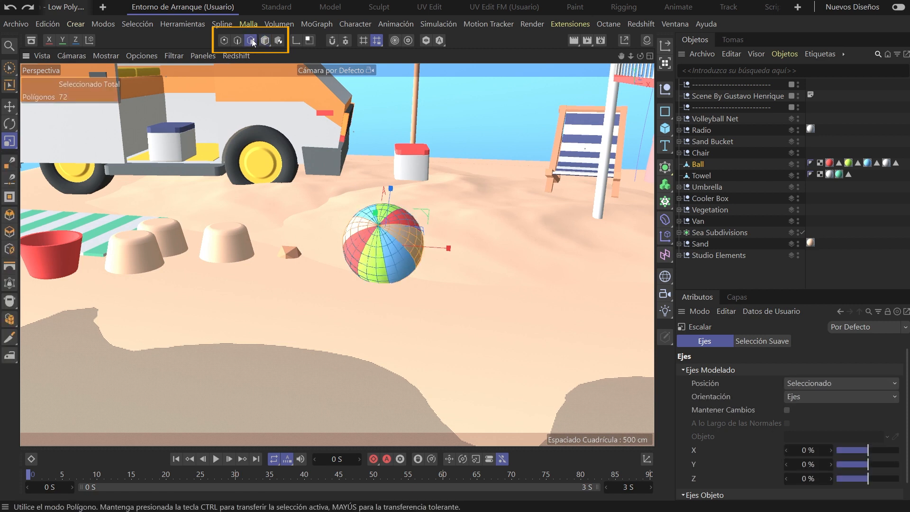
scroll(402, 223, up, 6)
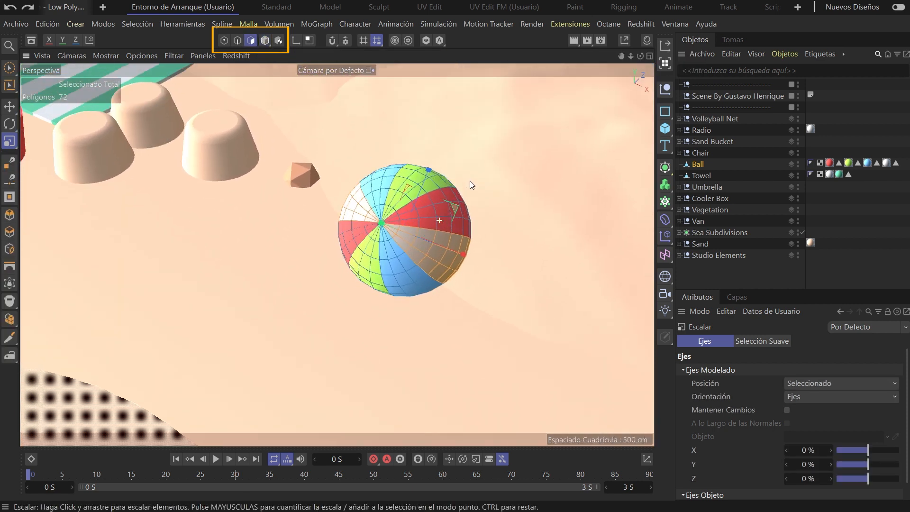
alt+drag(470, 181, 477, 210)
scroll(478, 210, up, 3)
Step: Select edges on the beach ball in edge mode with Live Selection, then show its points and return to model mode
click(237, 40)
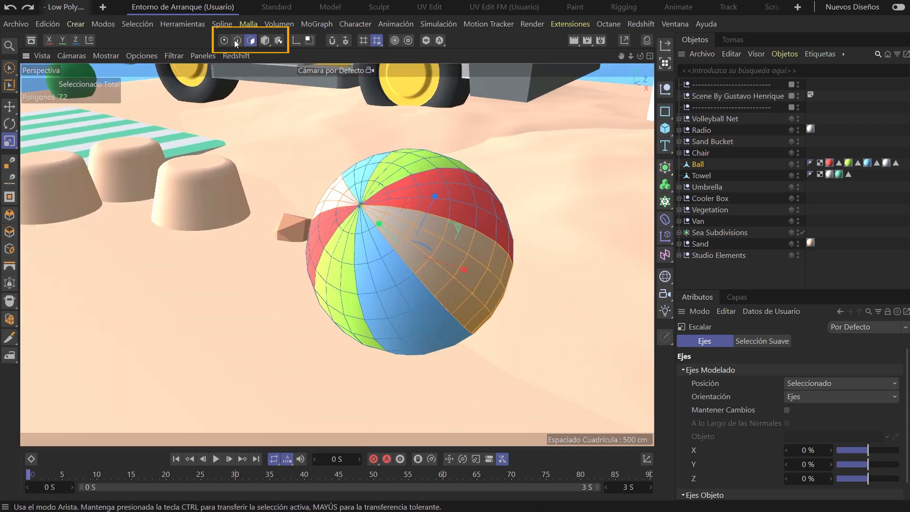
key(space)
double_click(441, 234)
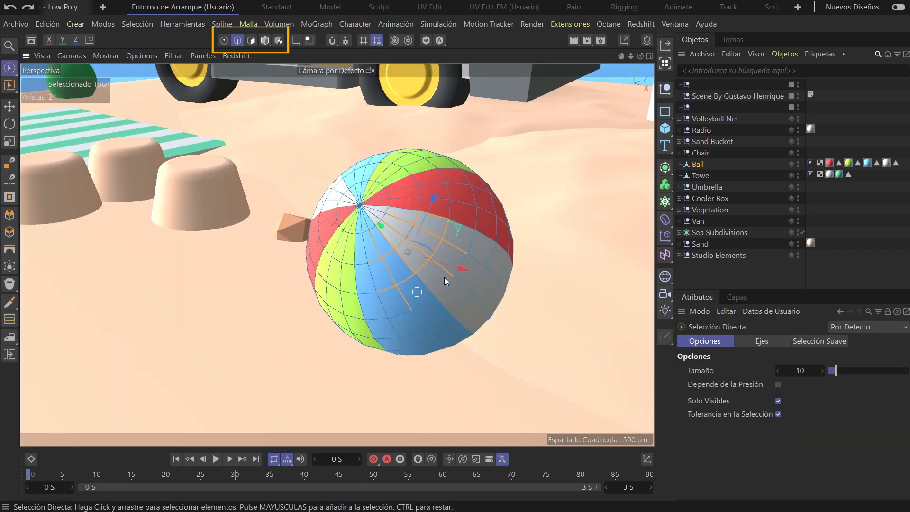
click(224, 40)
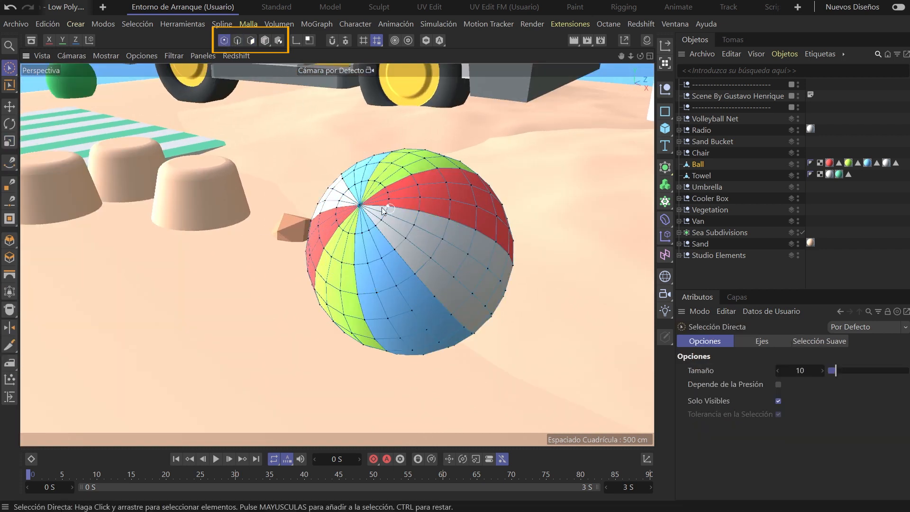
click(265, 42)
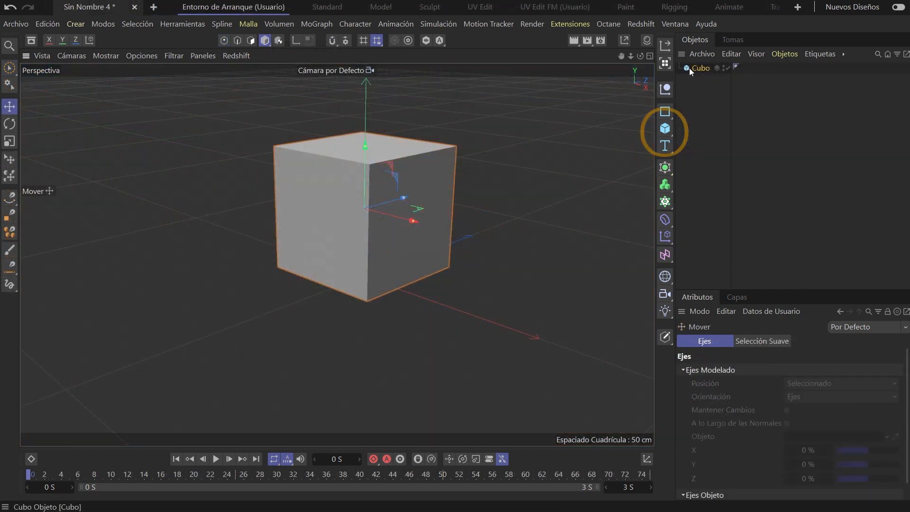
Step: Select the cube, reduce its Y size to 178 cm, and stretch it to about 218 cm with its viewport handle
click(697, 68)
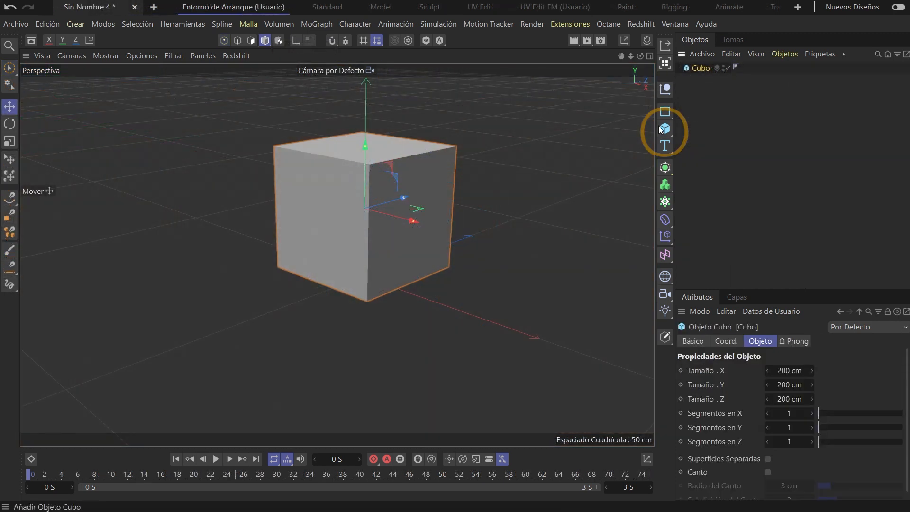
click(665, 127)
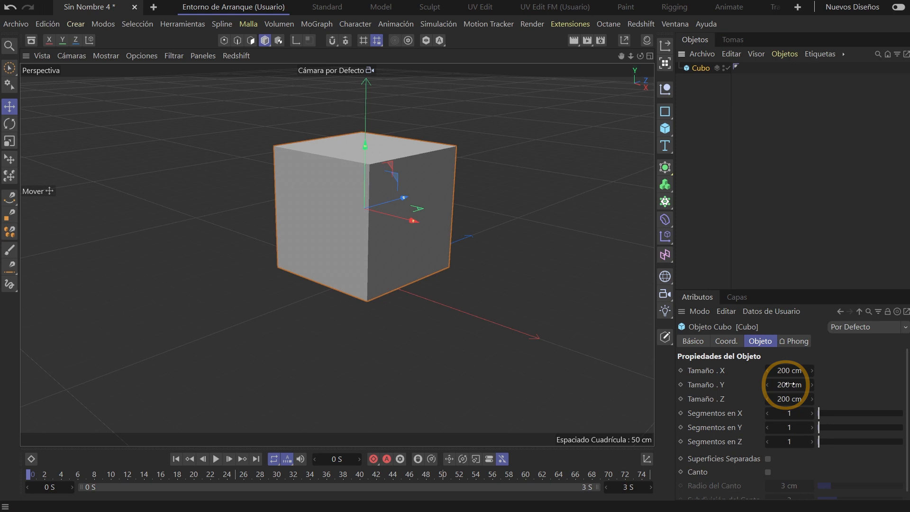
drag(779, 384, 769, 385)
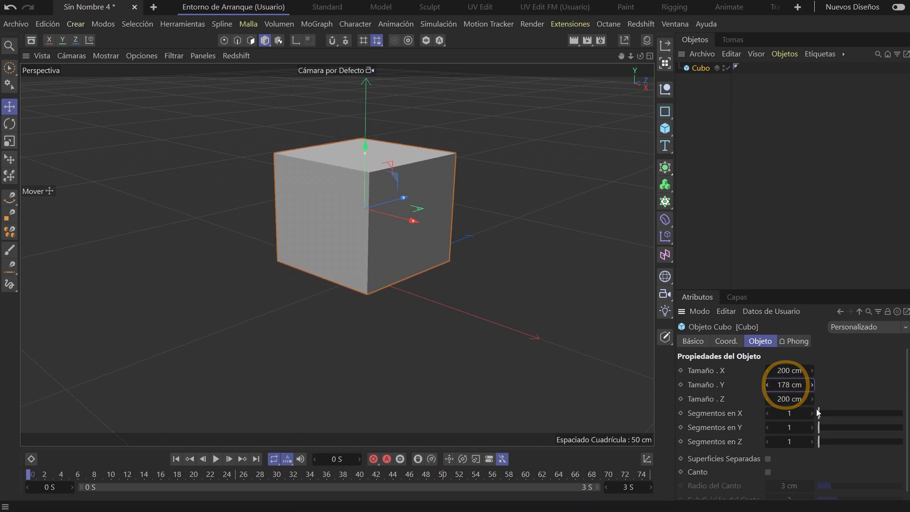
mouse_move(366, 154)
mouse_down()
mouse_move(368, 185)
mouse_move(365, 145)
mouse_up()
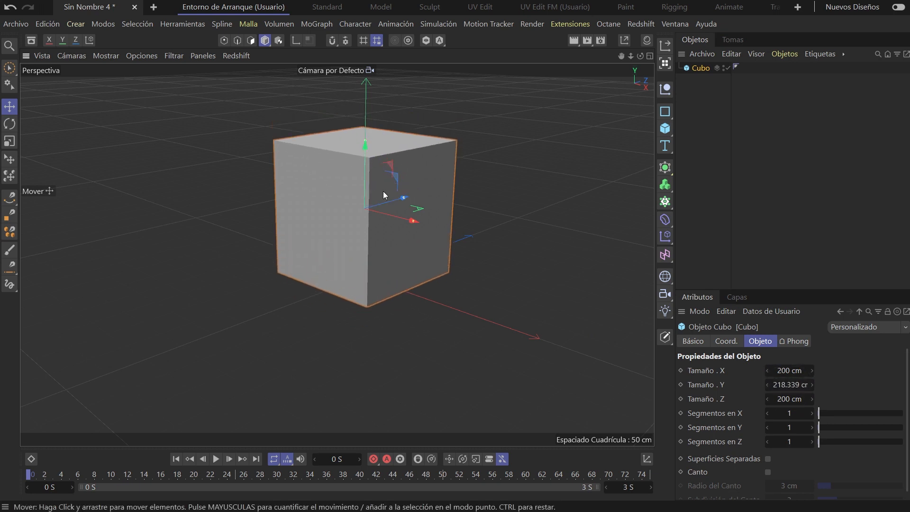
Step: Resize the cube along X and Y in model mode, and adjust its height with the Scale tool
drag(412, 219, 366, 136)
key(t)
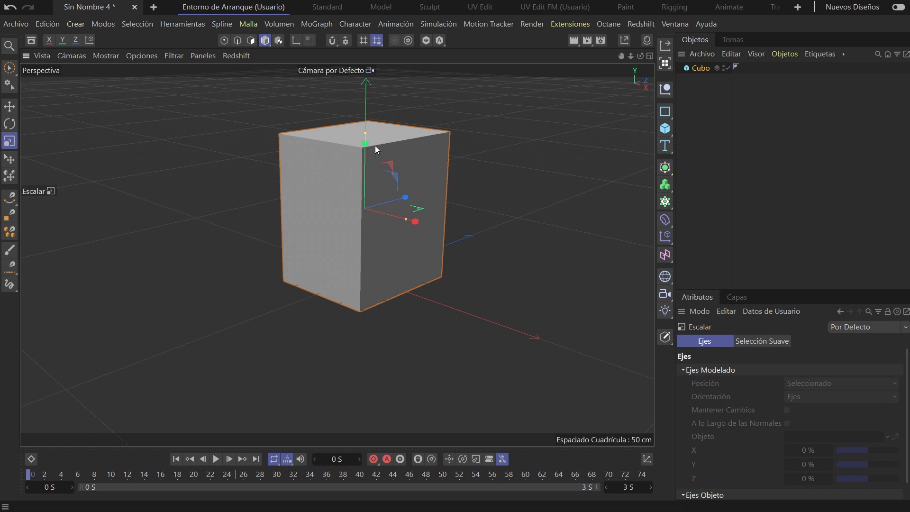
drag(366, 143, 386, 172)
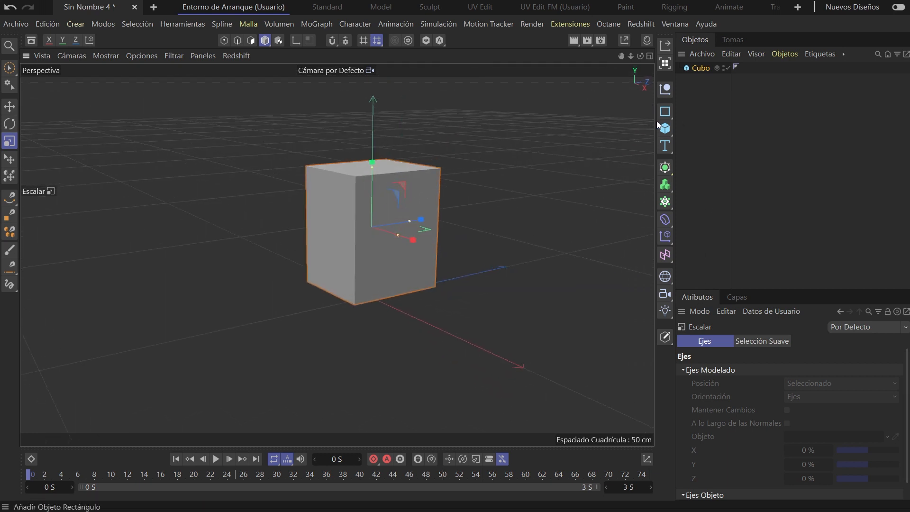
Step: Switch from model mode to object mode and scale the cube down along its vertical axis
click(265, 42)
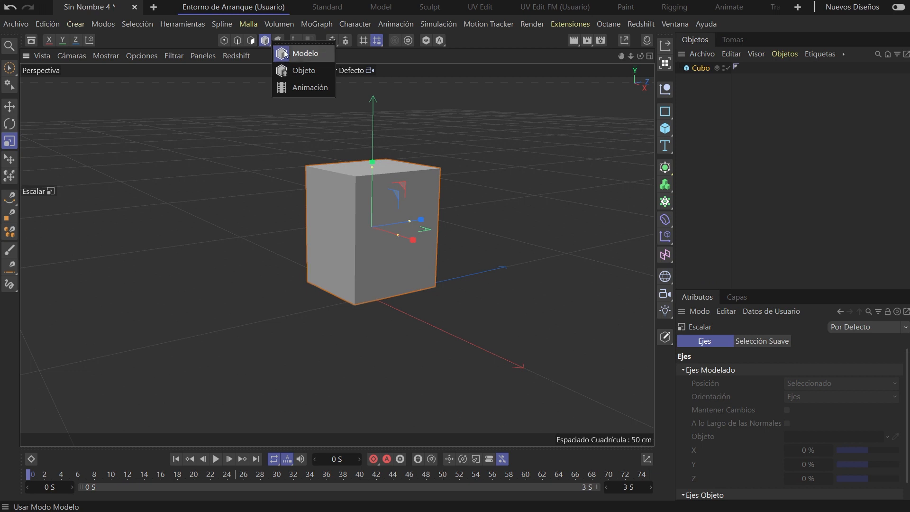
click(308, 73)
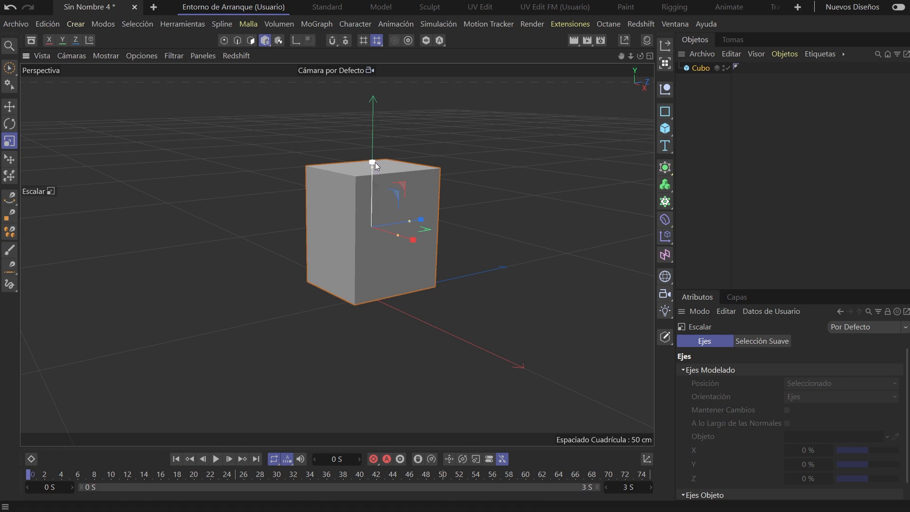
drag(373, 159, 365, 198)
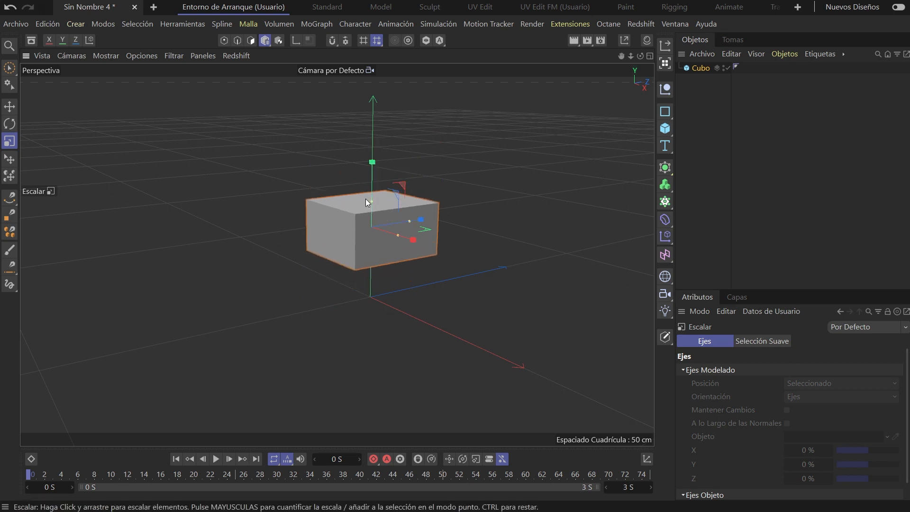
Step: Record a keyframe for the flattened cube at 0 S, and key a vertically stretched cube at 1.28 S
click(374, 459)
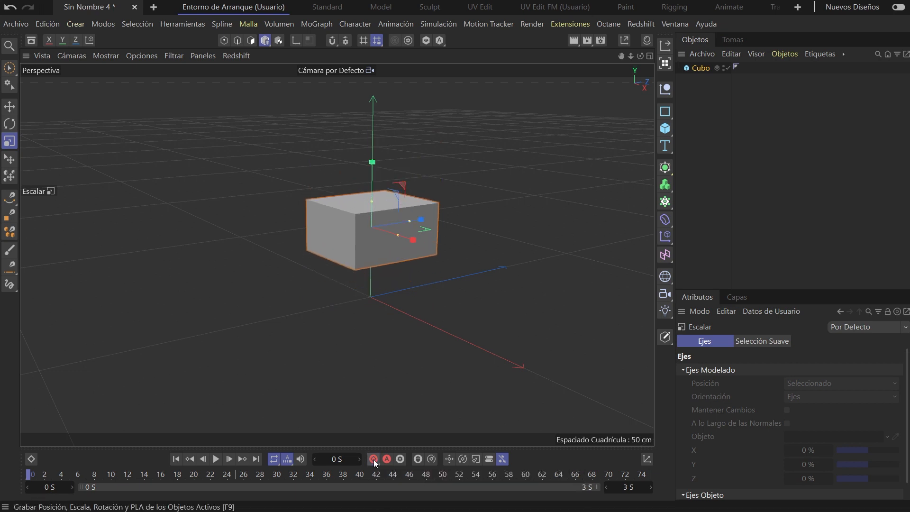
drag(31, 475, 684, 476)
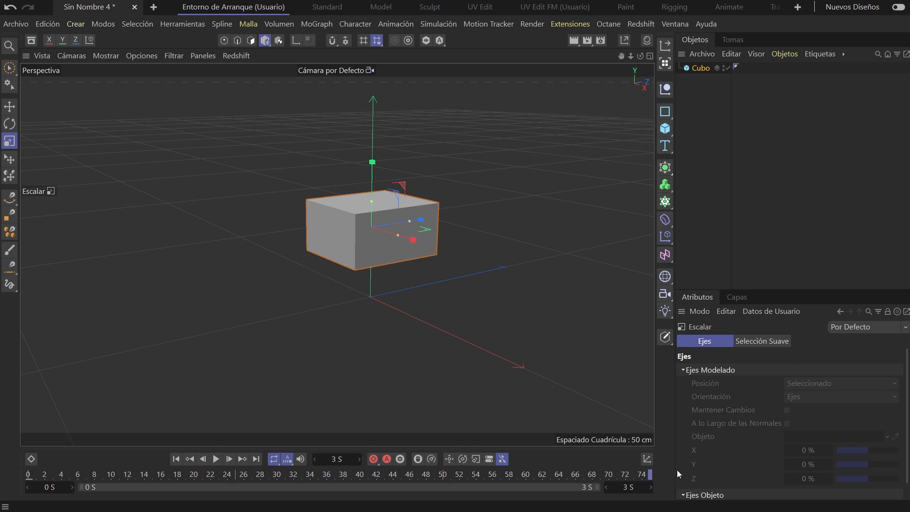
click(291, 474)
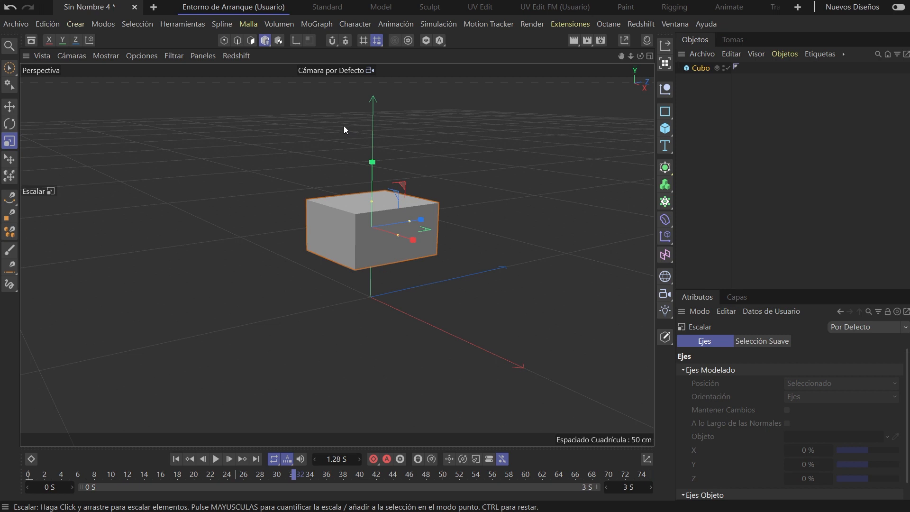
drag(373, 162, 368, 102)
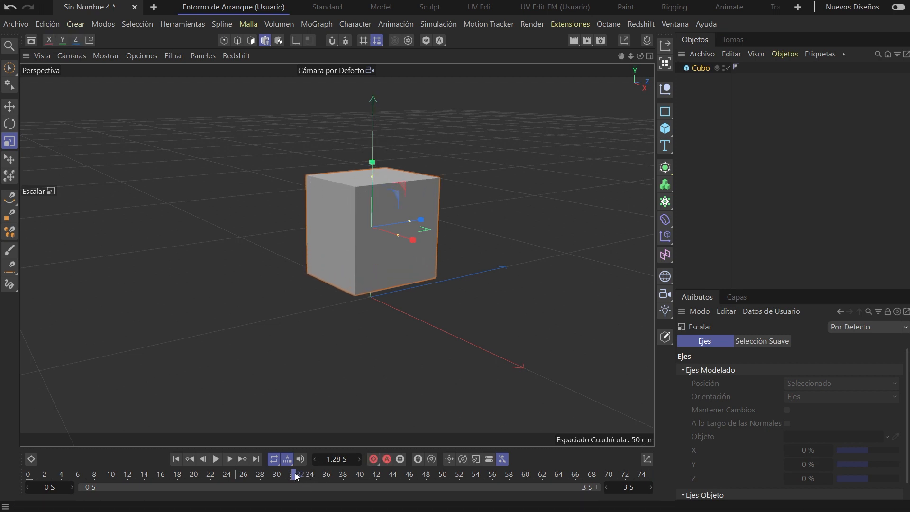
Step: Flatten the cube at 3 S and record its keyframe, and play back the scale animation
click(650, 474)
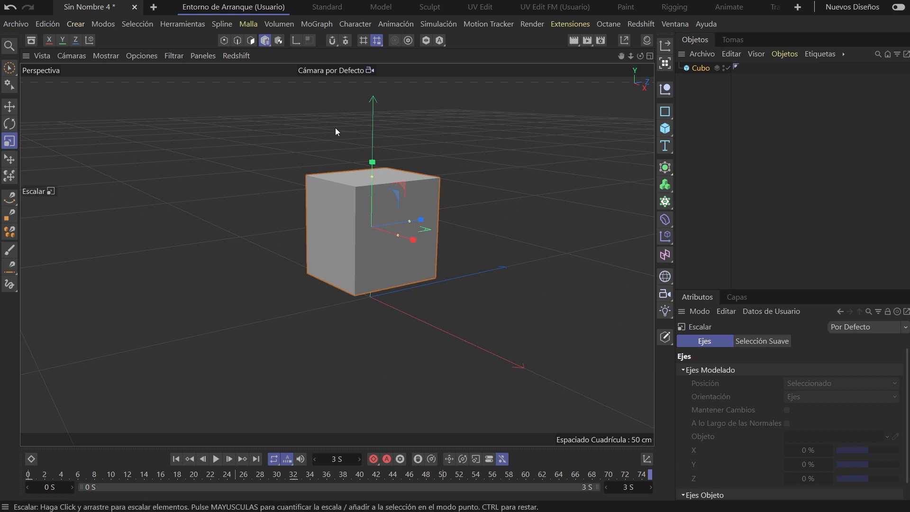
drag(372, 162, 363, 210)
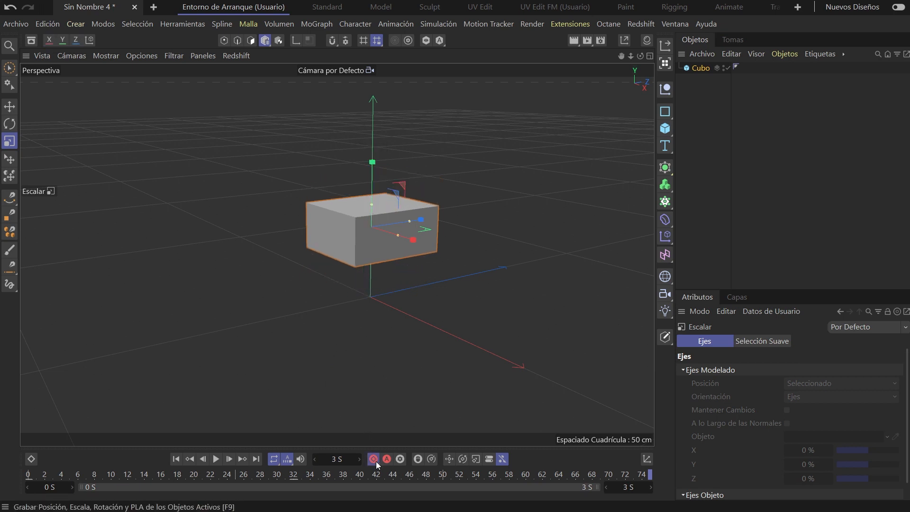
click(216, 459)
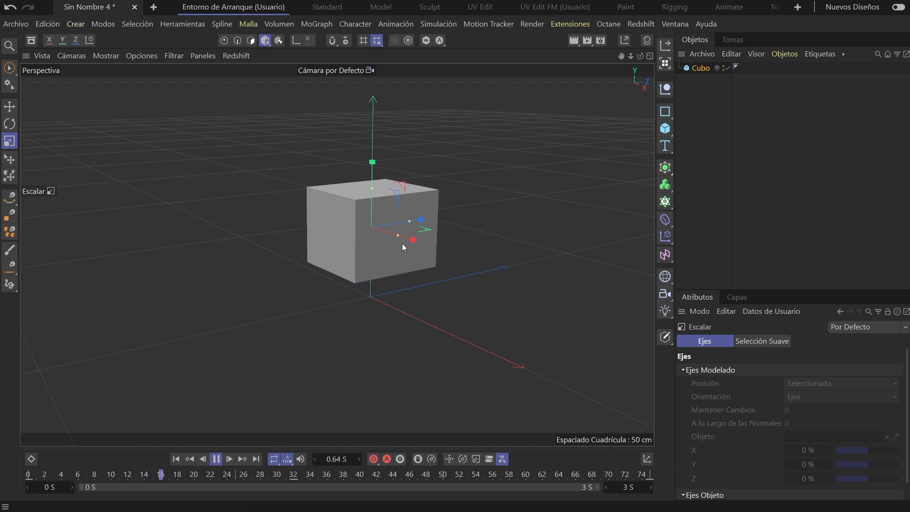
click(428, 197)
Step: Examine the cube's motion path while scrubbing the timeline, and select the path's starting keyframe
drag(278, 40, 304, 91)
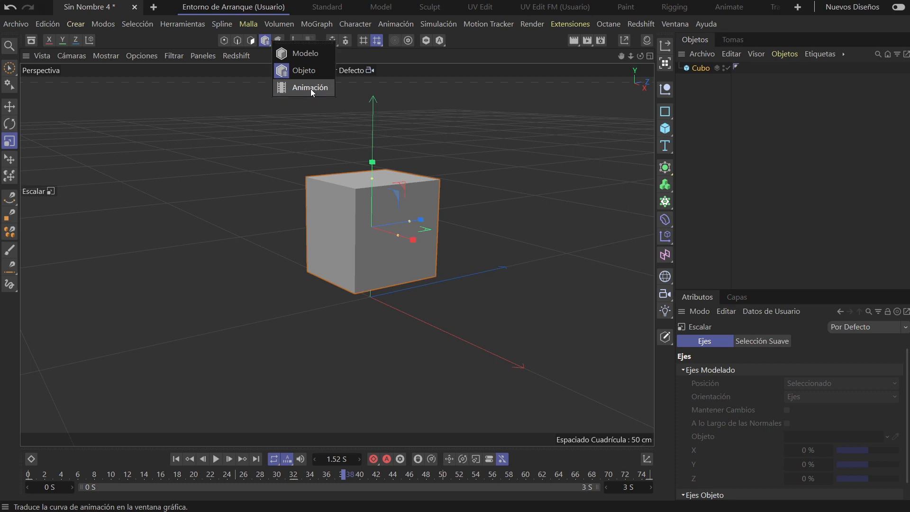
click(311, 89)
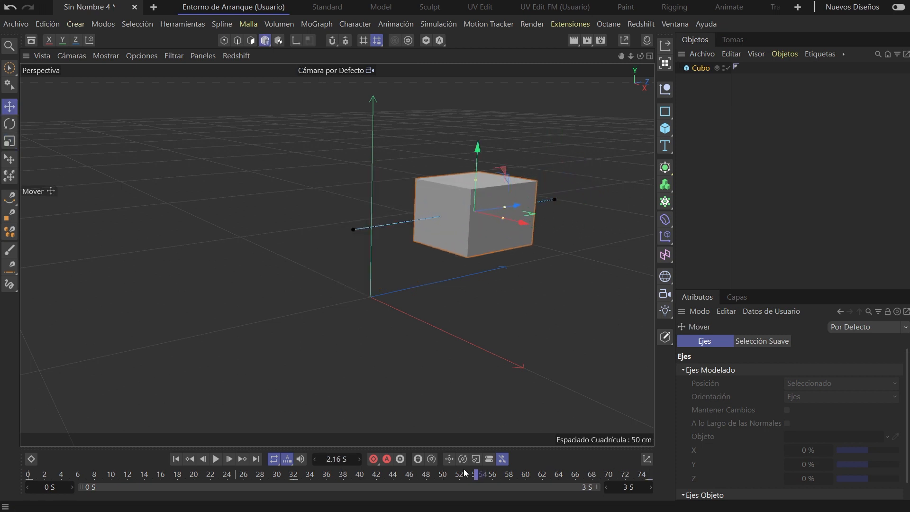
alt+right_drag(470, 243, 532, 235)
alt+drag(585, 196, 554, 220)
alt+right_drag(521, 230, 479, 240)
alt+middle_drag(479, 241, 460, 226)
drag(40, 475, 272, 456)
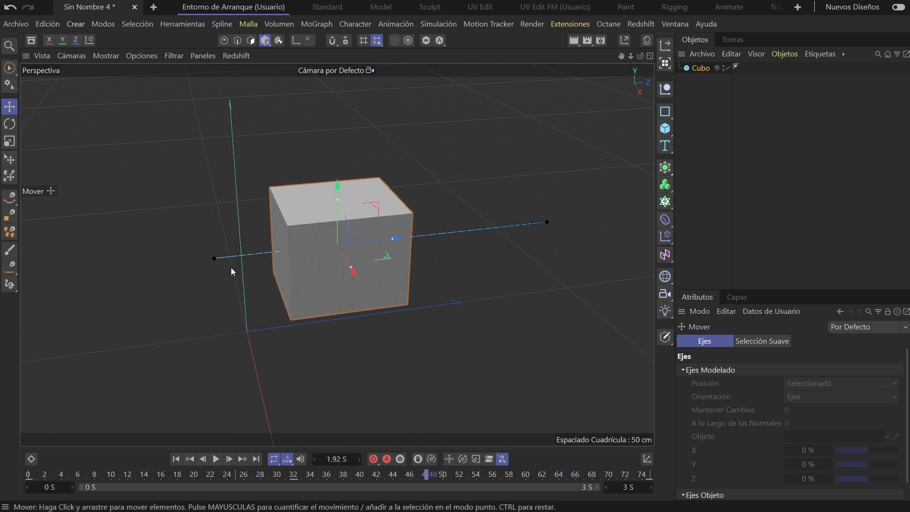
mouse_move(216, 259)
mouse_down()
mouse_move(216, 268)
mouse_move(198, 257)
mouse_move(235, 255)
mouse_move(216, 258)
mouse_up()
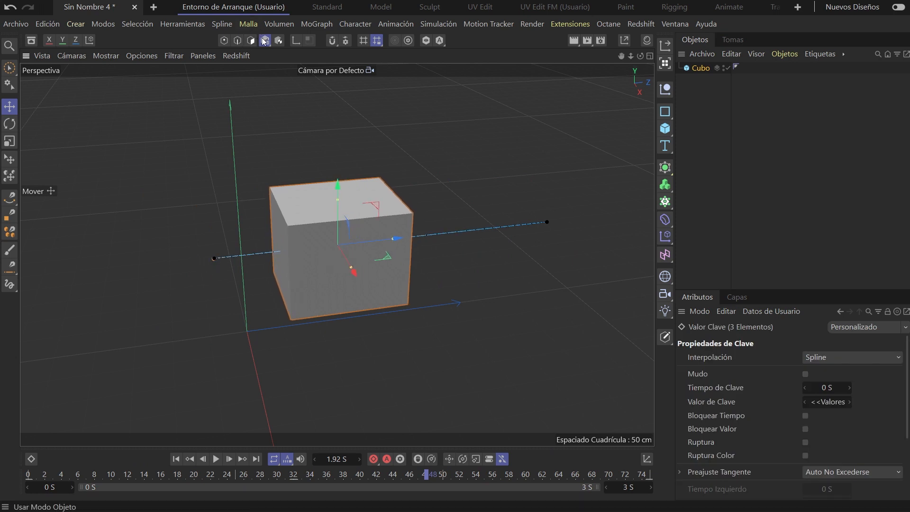
Step: Switch to animation mode and scale and rotate the cube's motion path
click(264, 41)
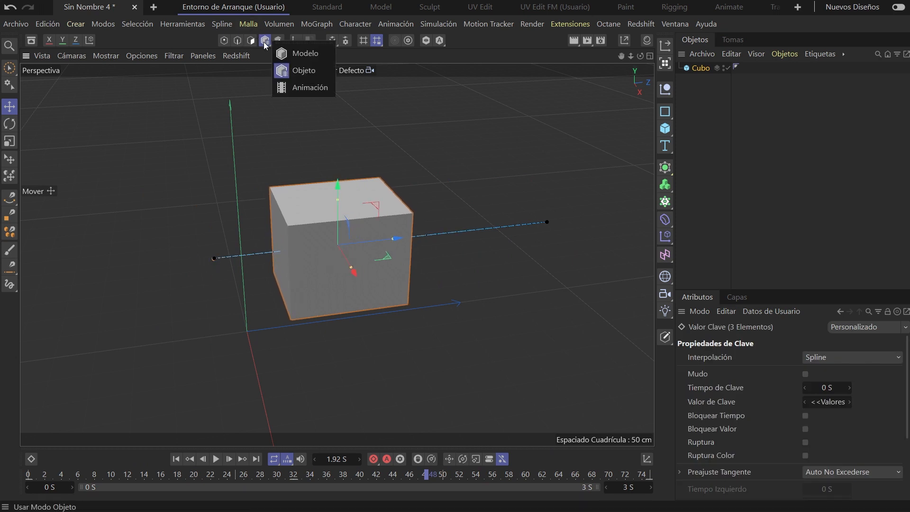
click(307, 88)
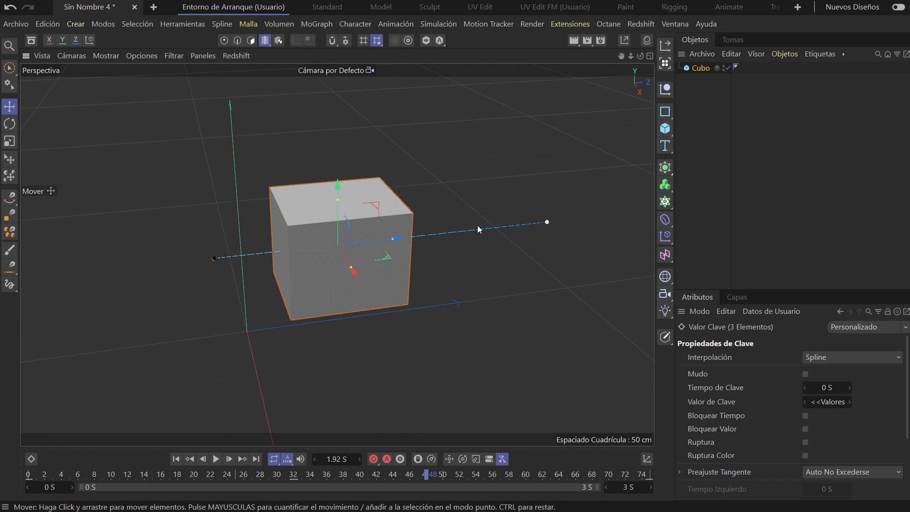
key(t)
drag(237, 256, 304, 96)
key(r)
drag(318, 260, 352, 260)
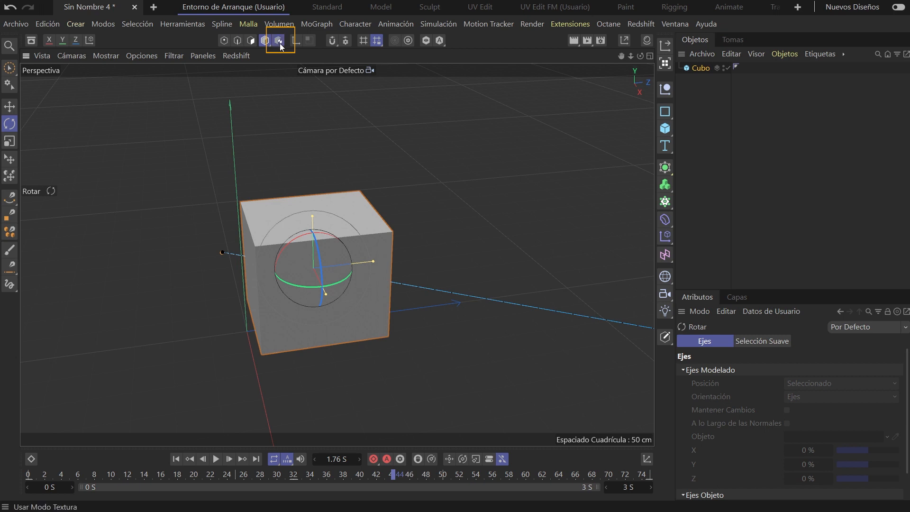
Step: Switch to texture mode with the cube selected in the object list
click(280, 44)
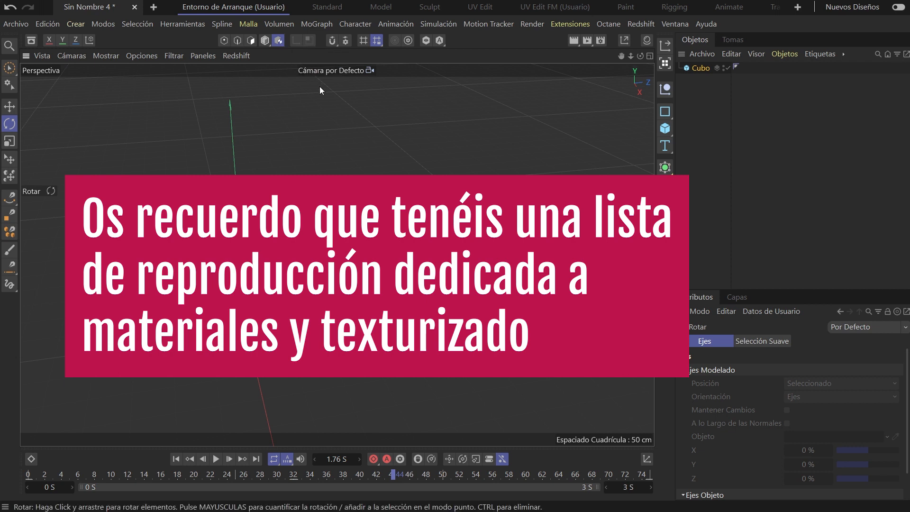
click(702, 69)
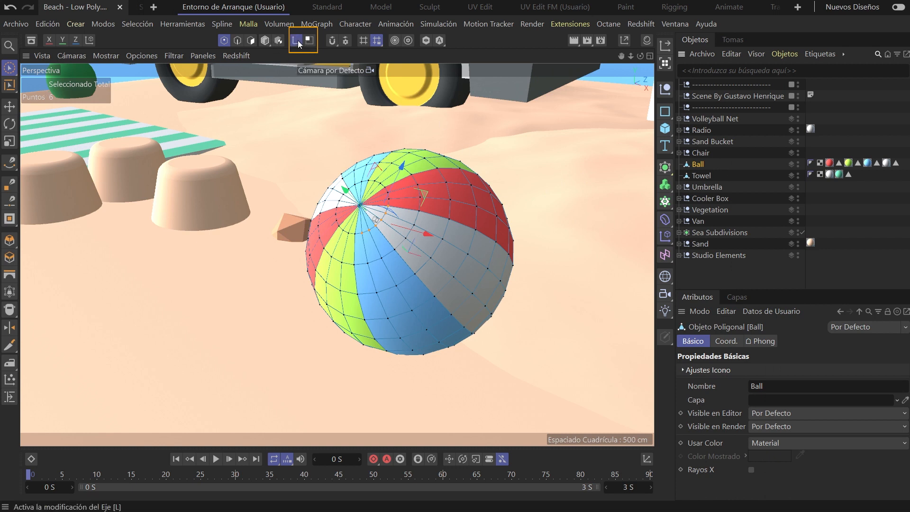
Step: Return the beach ball to model mode in the beach scene and enable axis modification
click(264, 40)
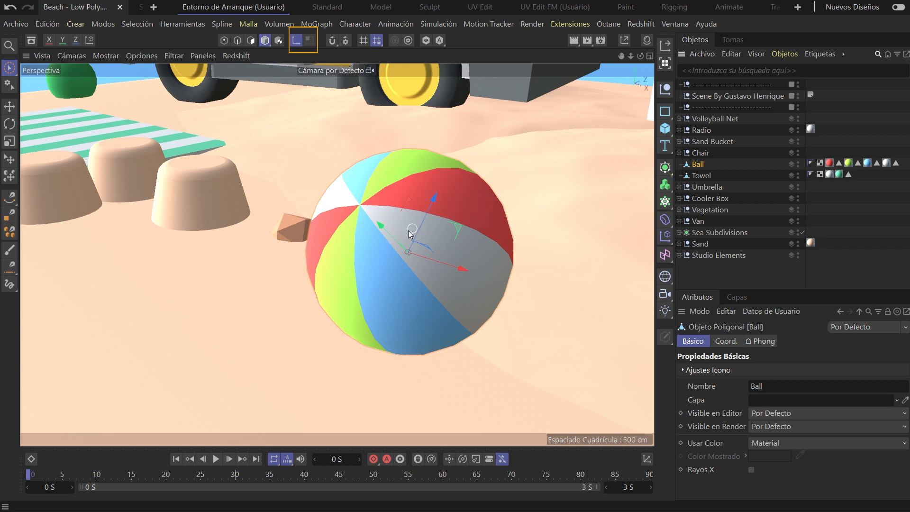
click(299, 40)
alt+drag(386, 241, 408, 246)
alt+middle_drag(374, 232, 522, 275)
scroll(372, 227, down, 2)
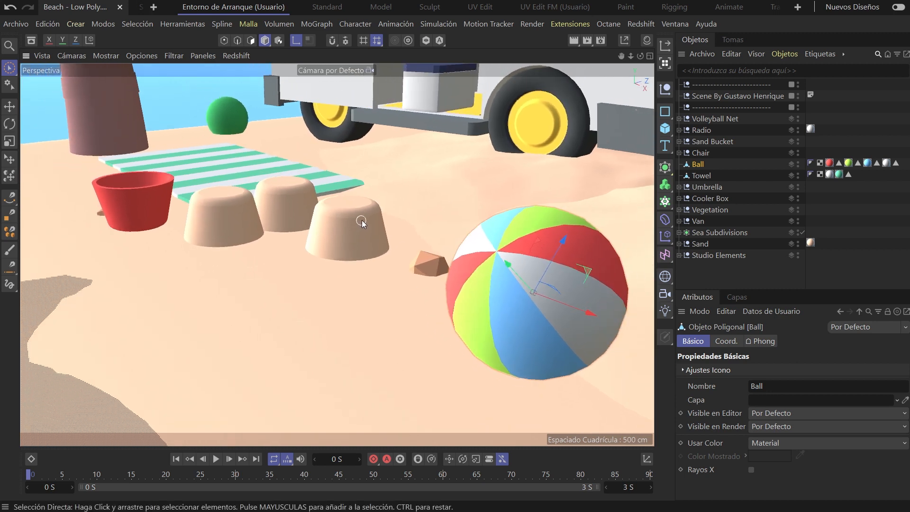
Step: Select the red sand bucket and try scaling it vertically from its centred axis
alt+middle_drag(361, 221, 507, 273)
click(252, 239)
scroll(348, 242, up, 5)
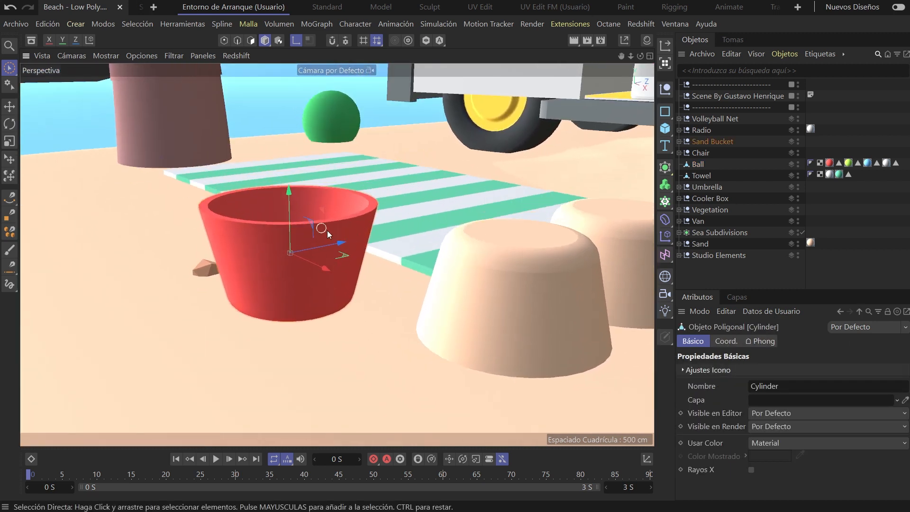
alt+drag(327, 230, 312, 262)
key(t)
mouse_move(279, 208)
mouse_down()
mouse_move(278, 249)
mouse_move(278, 185)
mouse_move(281, 222)
mouse_move(280, 209)
mouse_up()
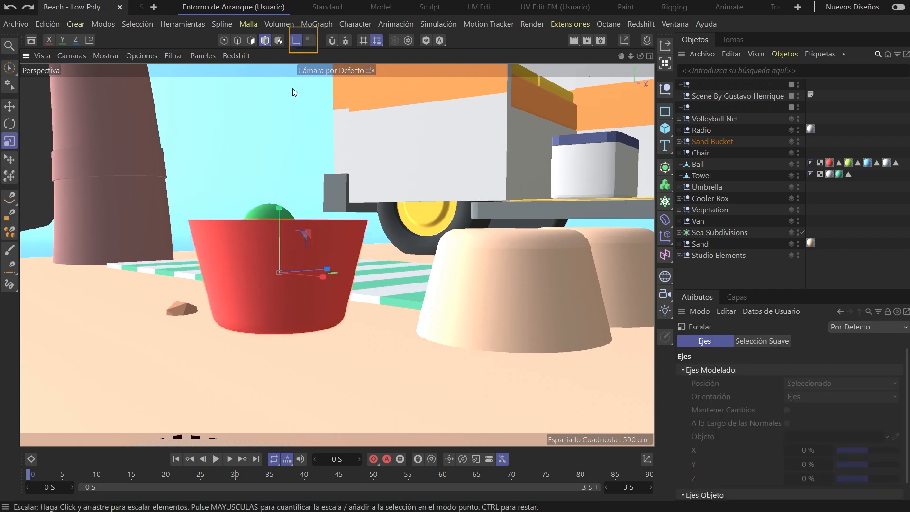
Step: Enable axis modification and move the red bucket's axis down to its base in the right view
click(296, 41)
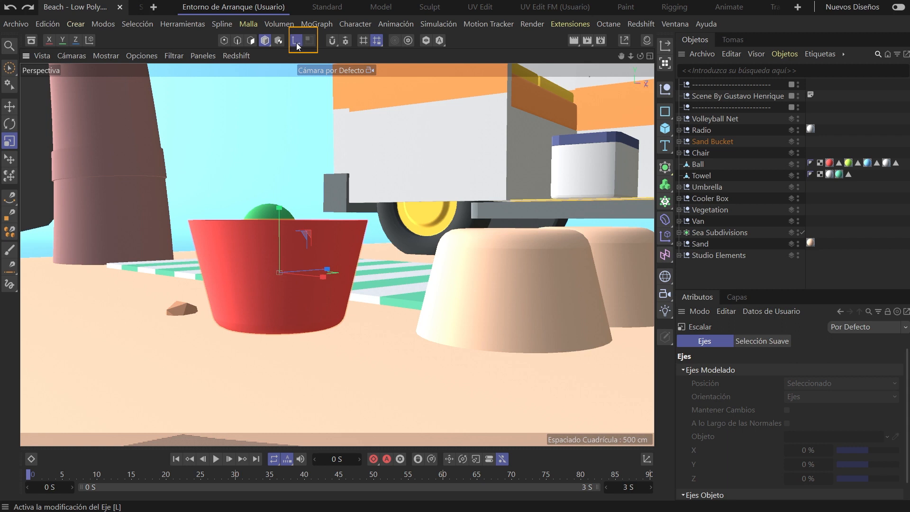
key(e)
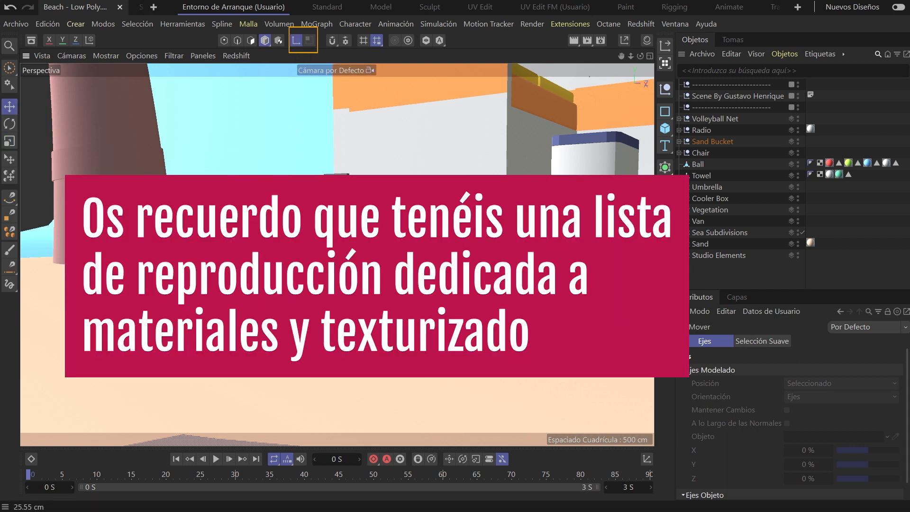
key(F3)
key(s)
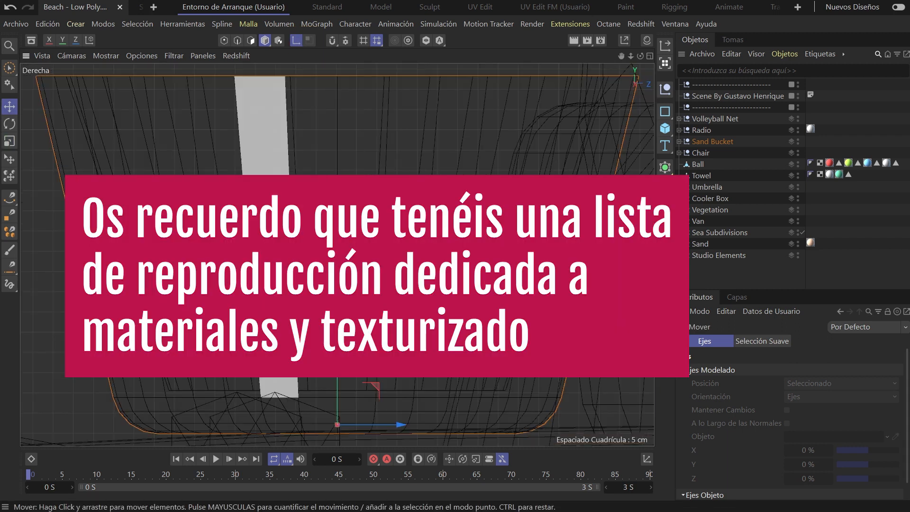
drag(337, 368, 337, 377)
Step: Return to the perspective view and scale the red bucket vertically from its base with axis modification off
key(F1)
key(t)
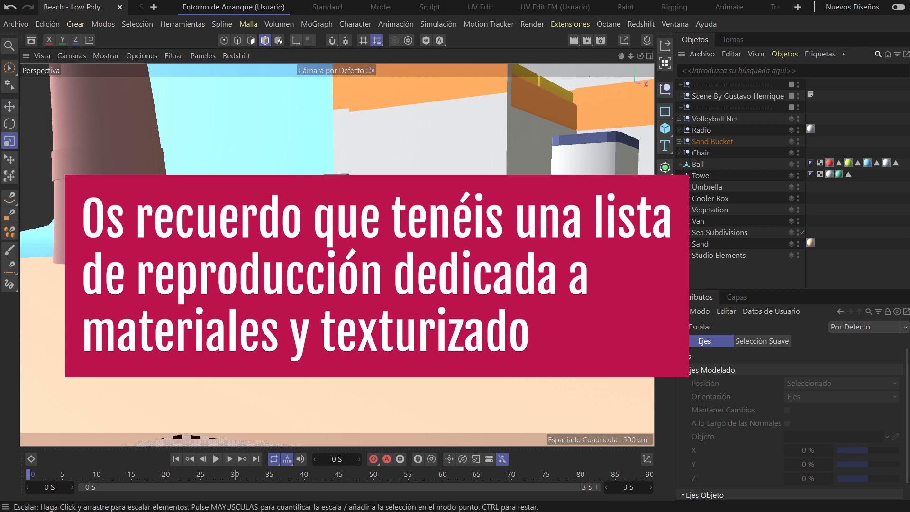
drag(279, 251, 281, 273)
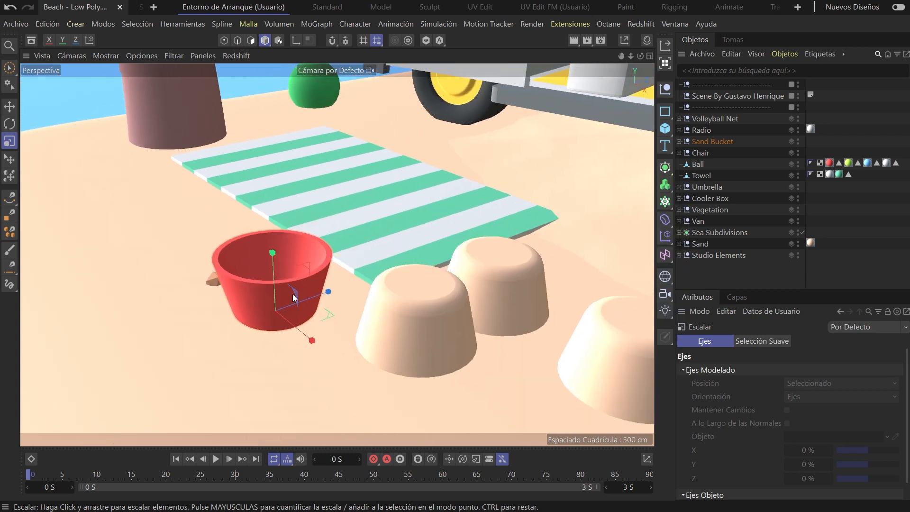
drag(292, 294, 283, 131)
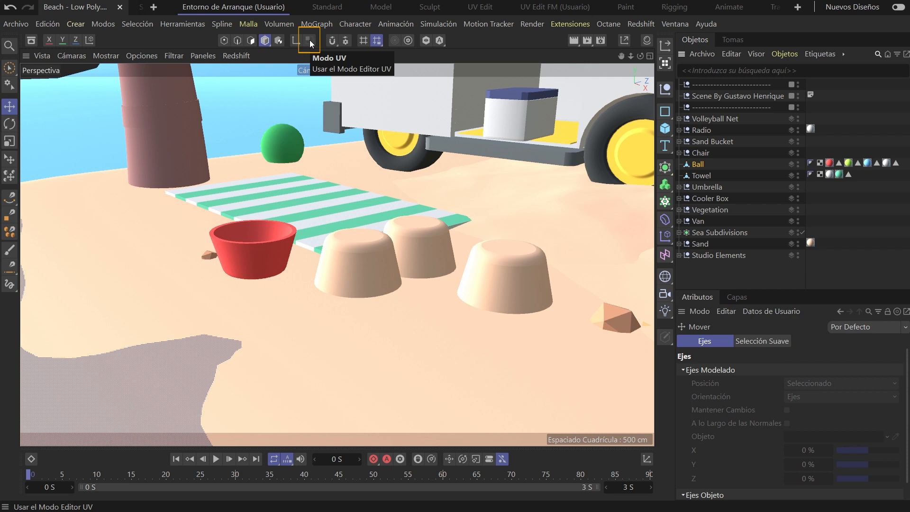
Step: Try UV mode on the beach ball and select the ball's UVW tag
click(309, 40)
click(820, 163)
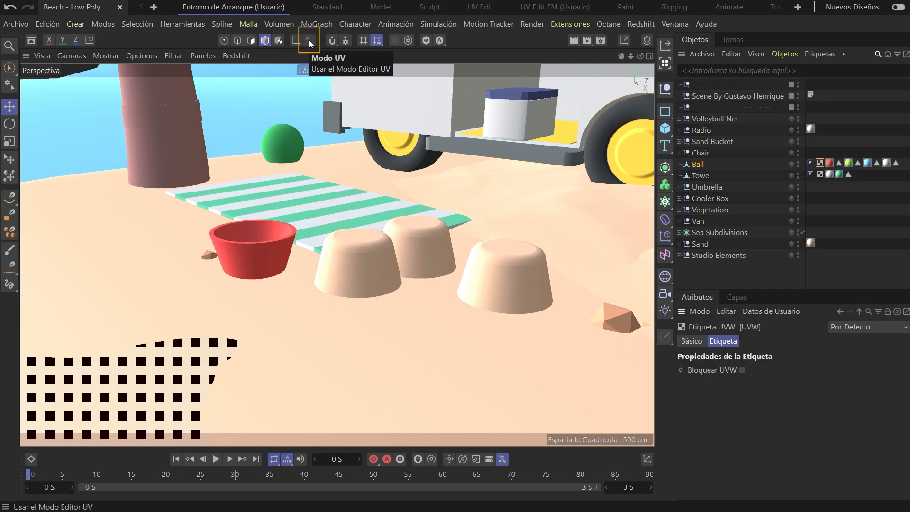
Step: Enable snapping and show the available work plane options
click(332, 40)
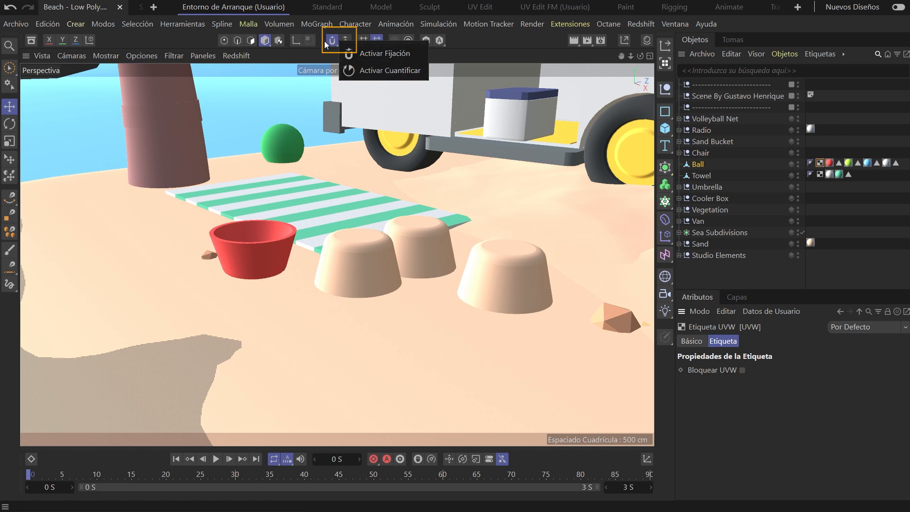
click(366, 53)
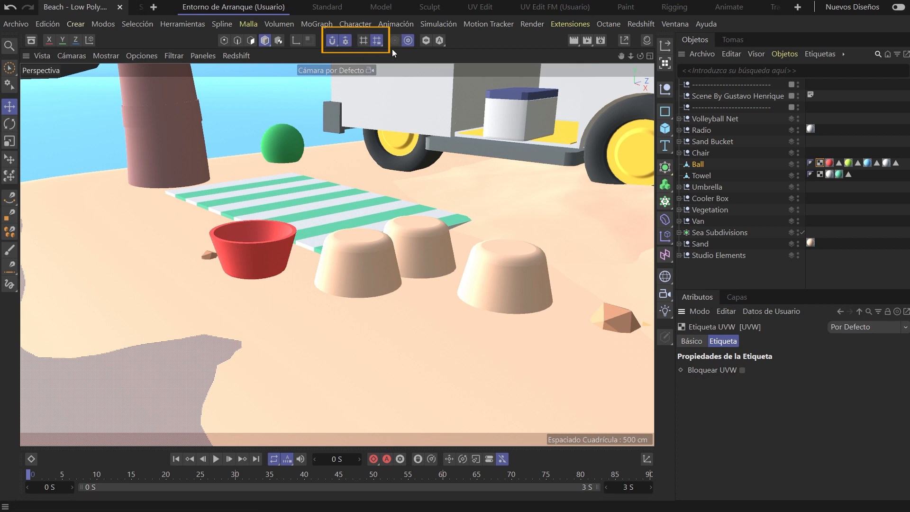
click(380, 44)
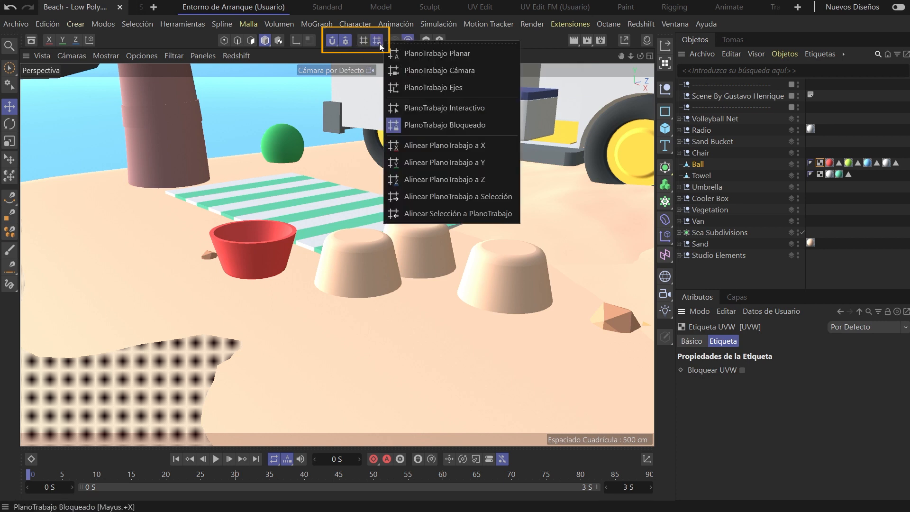
Step: Compare the soft selection preview on the beach ball in edge, point and polygon modes, ending in polygon mode
click(348, 41)
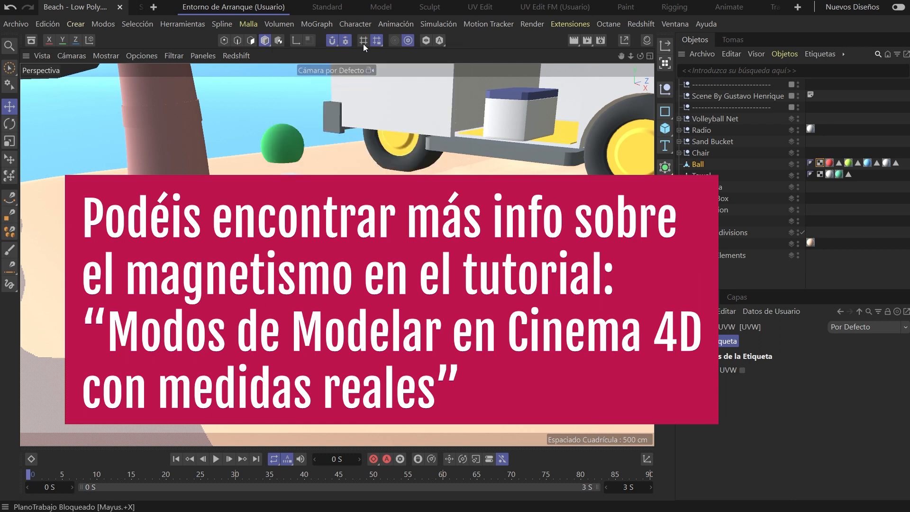
click(701, 165)
click(208, 246)
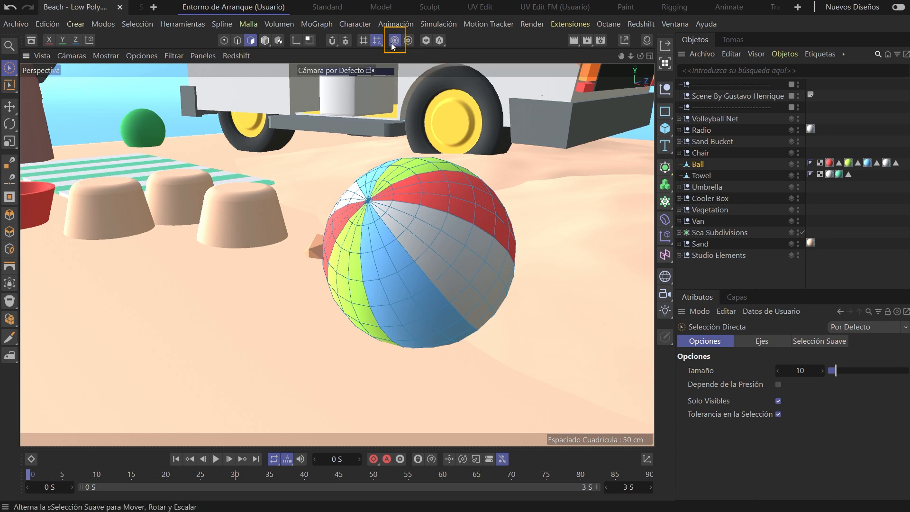
click(237, 41)
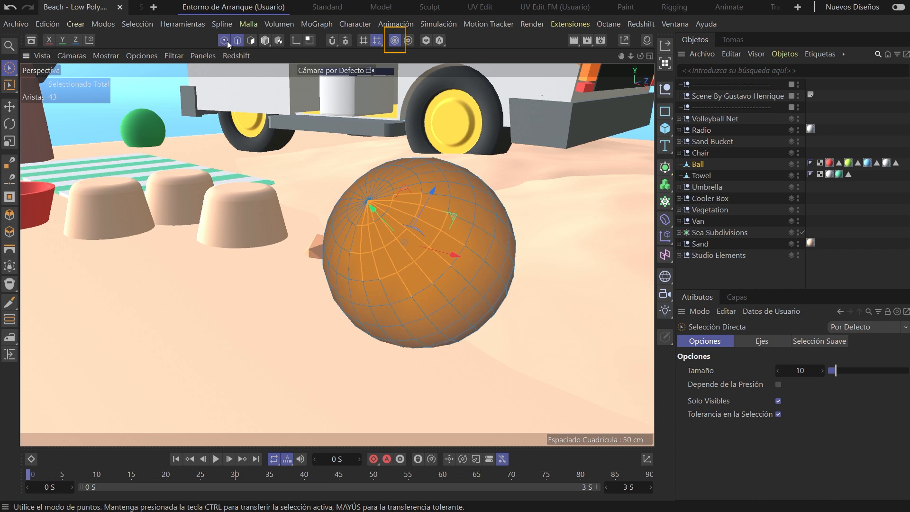
click(226, 40)
click(237, 41)
click(252, 40)
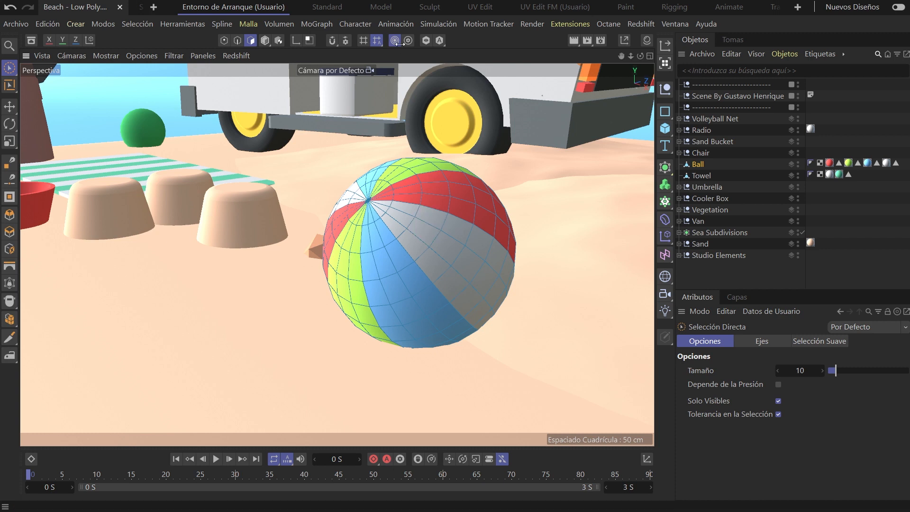
Step: Select a single polygon on the upper part of the beach ball's white stripe
scroll(482, 248, up, 2)
alt+drag(482, 248, 423, 300)
click(410, 252)
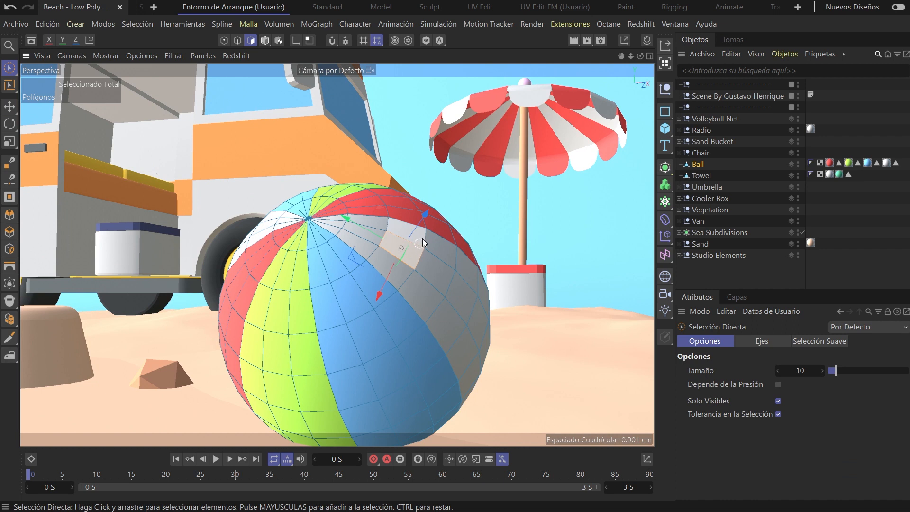
Step: Try pulling the selected polygon outward from the ball without soft selection and undo the move
key(e)
drag(433, 215, 474, 161)
alt+drag(447, 249, 400, 72)
key(ctrl+z)
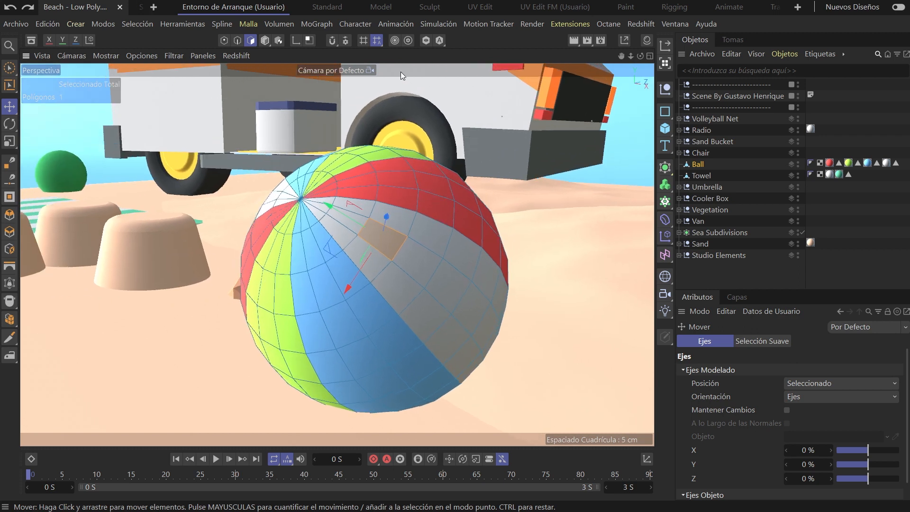
Step: Enable soft selection with a radius of 23 cm and pull the selected polygon slightly outward from the ball
click(392, 41)
alt+drag(385, 151, 482, 99)
scroll(469, 161, down, 3)
alt+drag(438, 181, 396, 226)
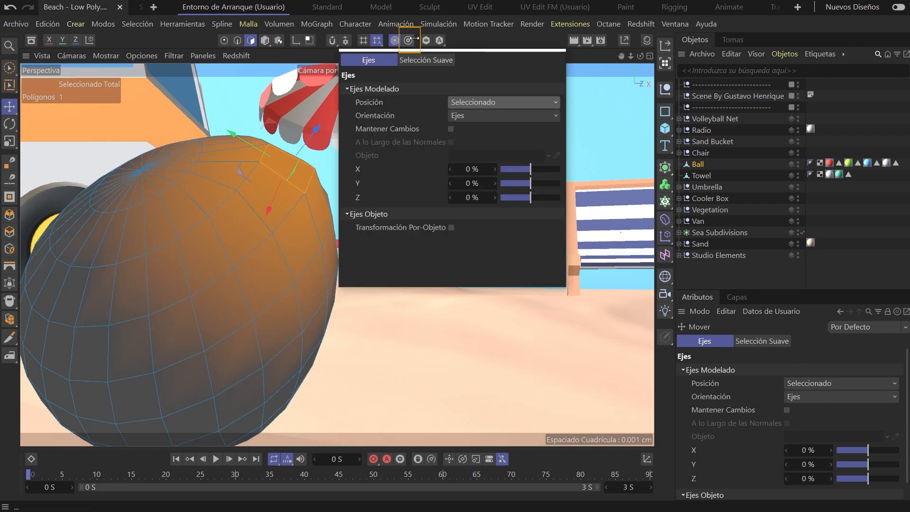
click(421, 61)
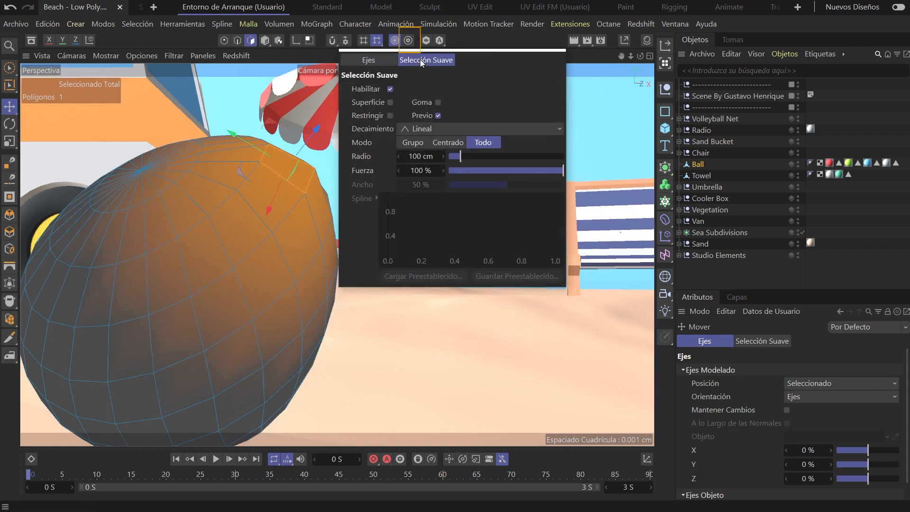
drag(464, 154, 453, 160)
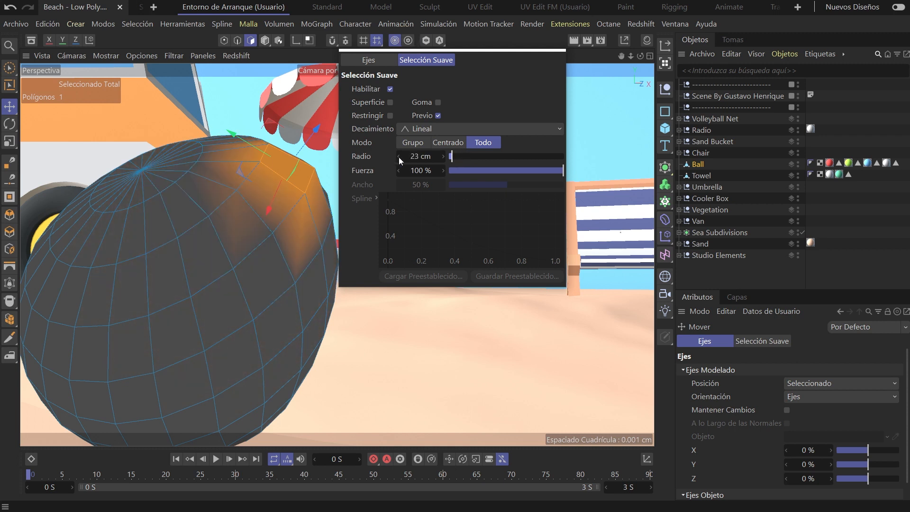
drag(321, 122, 292, 151)
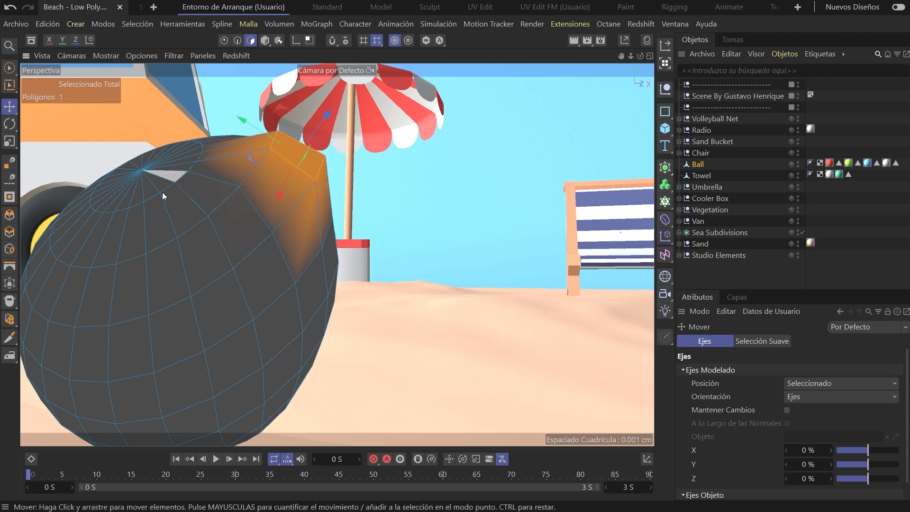
Step: Review the axis and soft selection settings and turn soft selection off
click(409, 41)
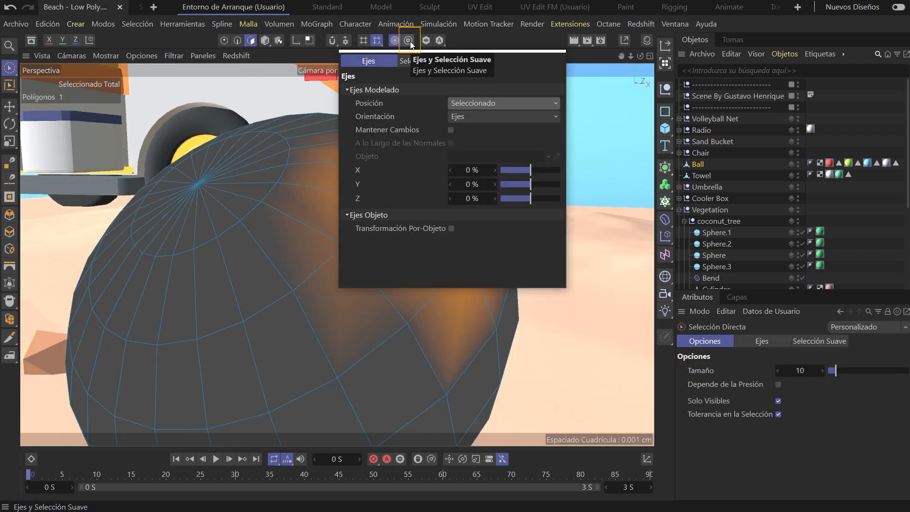
click(440, 65)
click(379, 66)
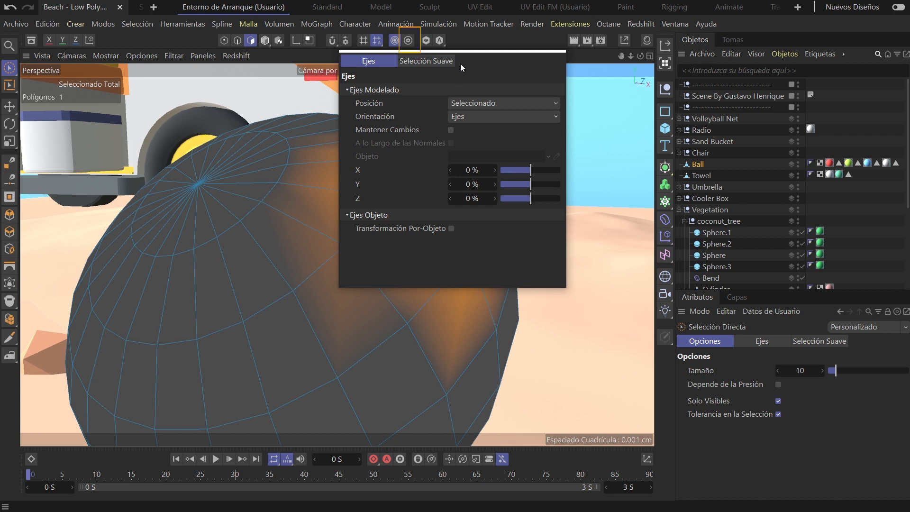
alt+middle_drag(204, 188, 146, 159)
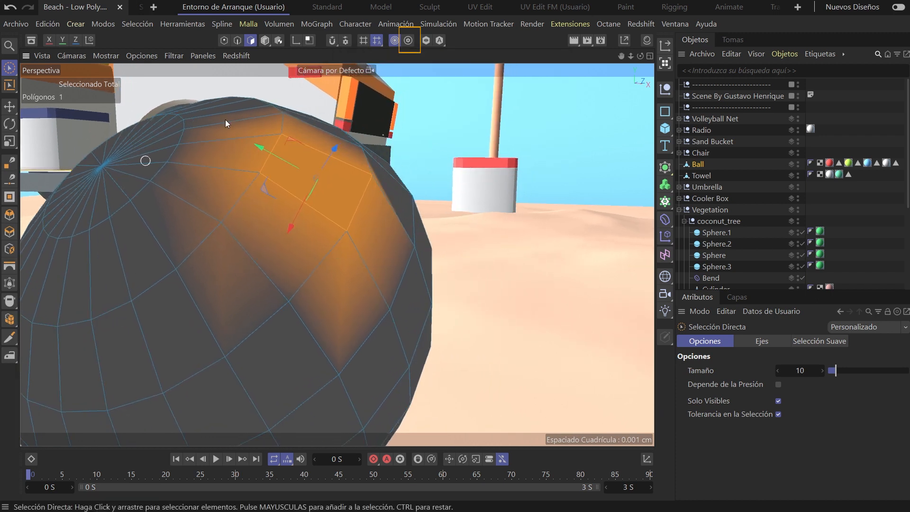
click(412, 42)
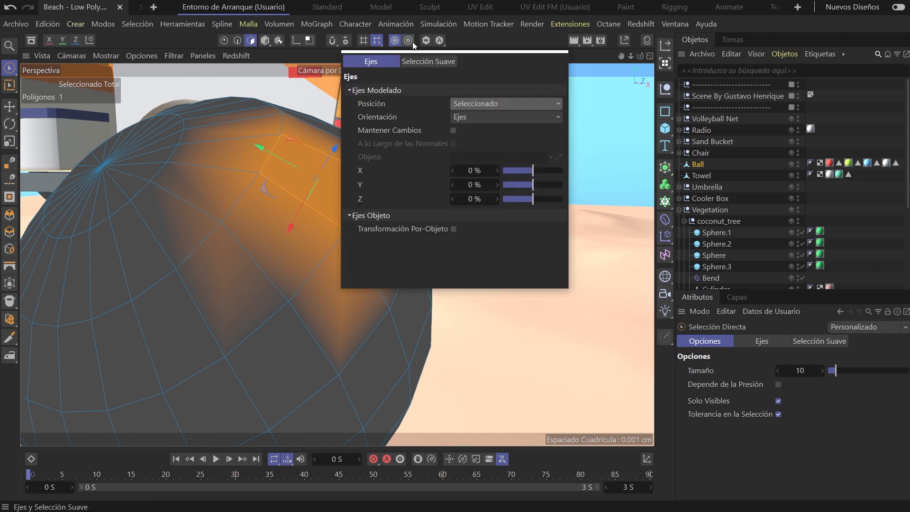
alt+drag(209, 156, 455, 142)
click(396, 41)
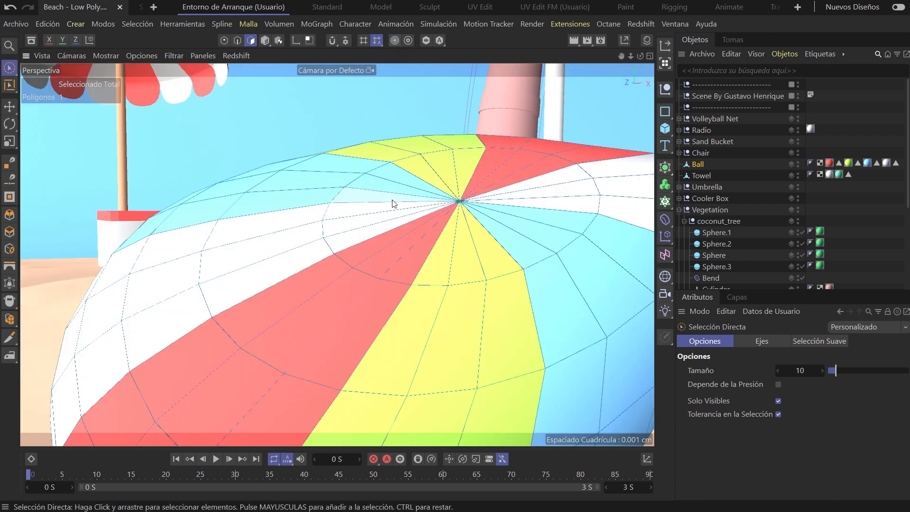
Step: Select three adjacent polygons in a row along the edge of the ball's red stripe
scroll(394, 208, down, 3)
alt+middle_drag(394, 211, 397, 164)
alt+drag(271, 243, 247, 252)
scroll(248, 252, up, 3)
alt+middle_drag(277, 249, 338, 251)
shift+click(232, 279)
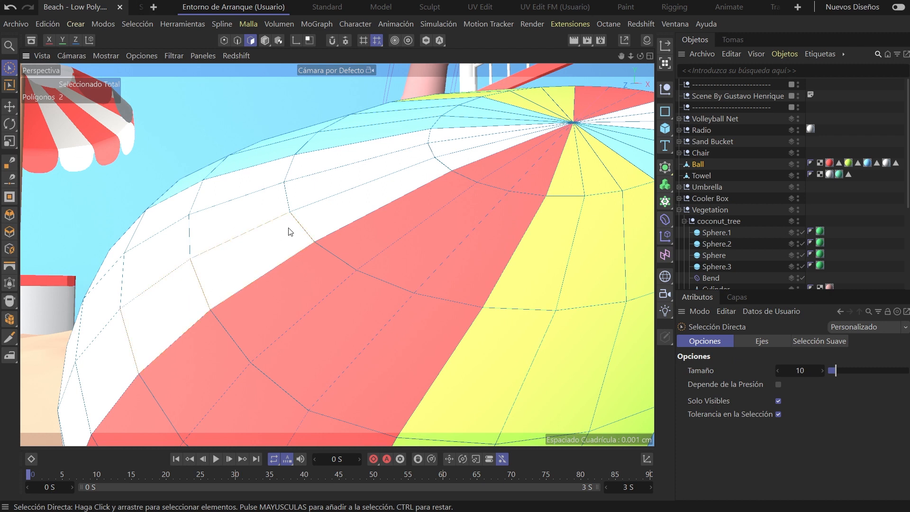
drag(207, 359, 371, 239)
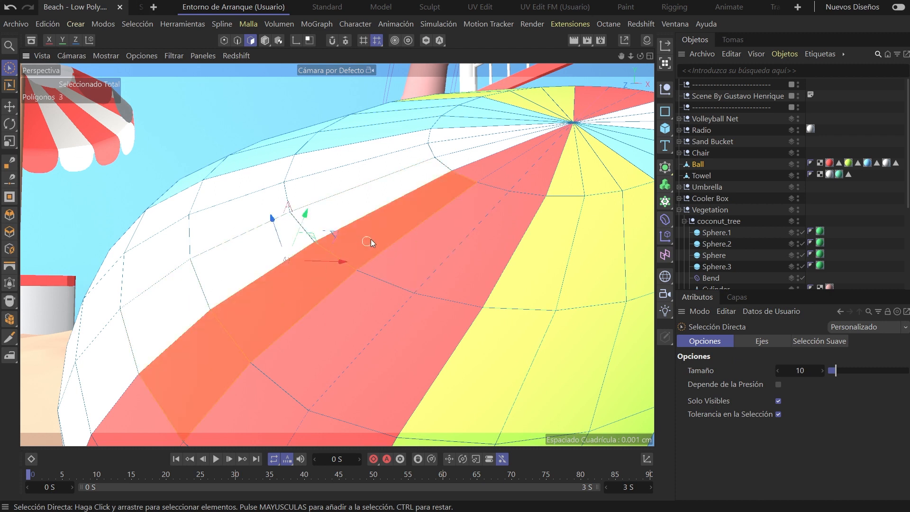
alt+middle_drag(371, 238, 357, 209)
alt+drag(357, 208, 357, 251)
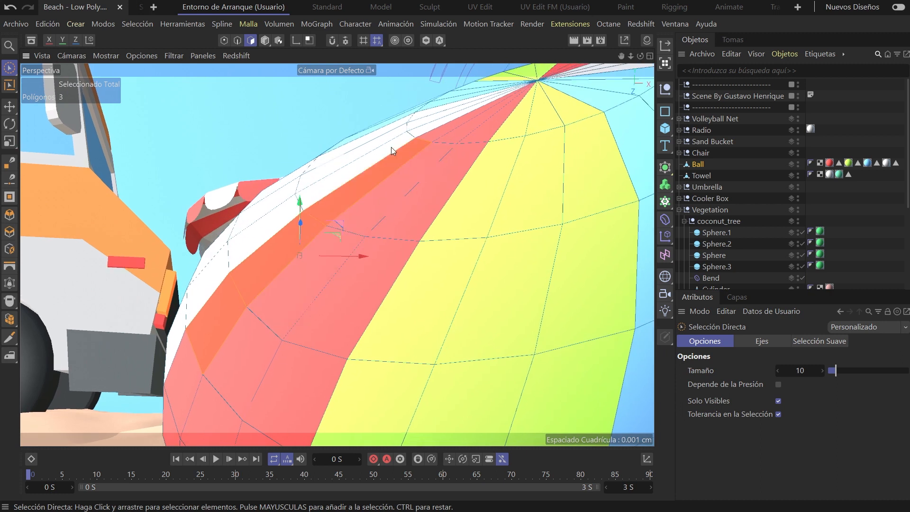
Step: Set the Rotate tool's modeling axis to X -100 % and Y -100 % and rotate the selected polygons around it
key(r)
mouse_move(286, 226)
mouse_down()
mouse_move(305, 226)
mouse_move(270, 222)
mouse_move(296, 230)
mouse_move(285, 224)
mouse_up()
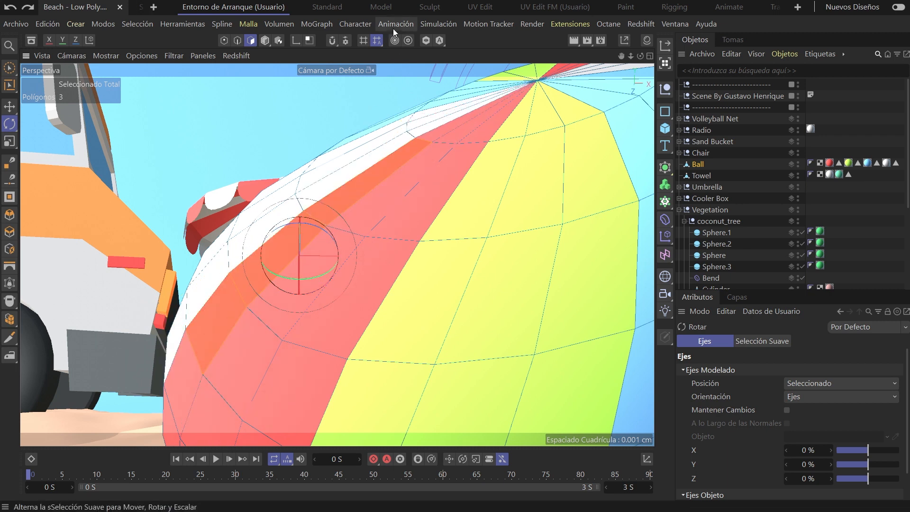
click(408, 41)
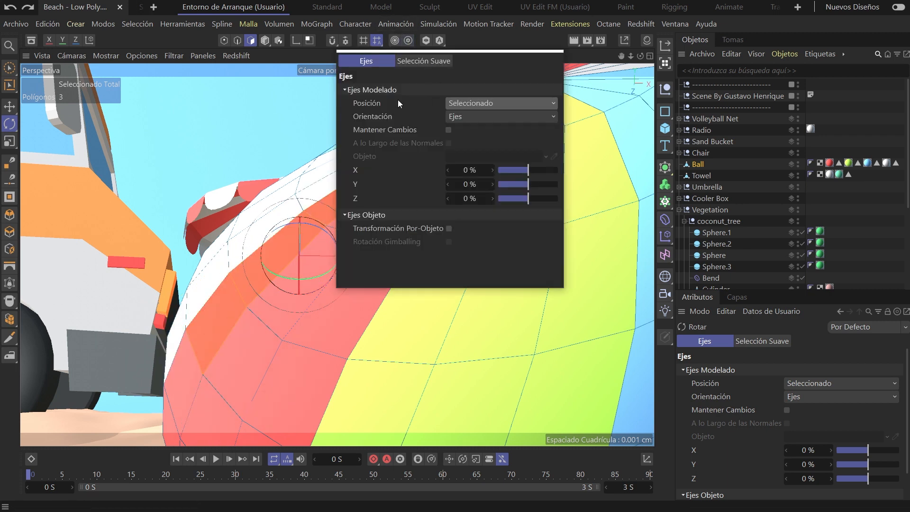
drag(521, 187, 473, 173)
click(513, 170)
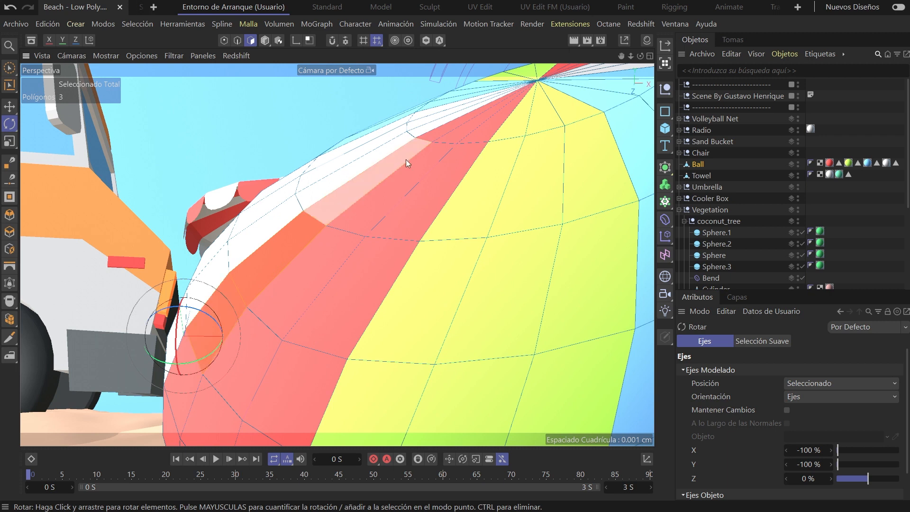
mouse_move(199, 309)
mouse_down()
mouse_move(203, 322)
mouse_move(184, 318)
mouse_move(194, 320)
mouse_up()
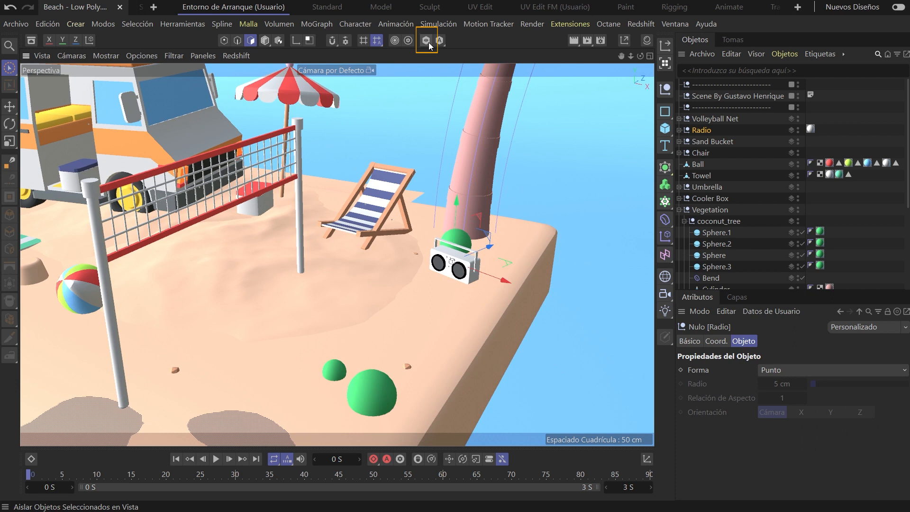
Step: Try Solo en Vista on the Radio null, switching it on and off, and check the null's hierarchy
click(428, 42)
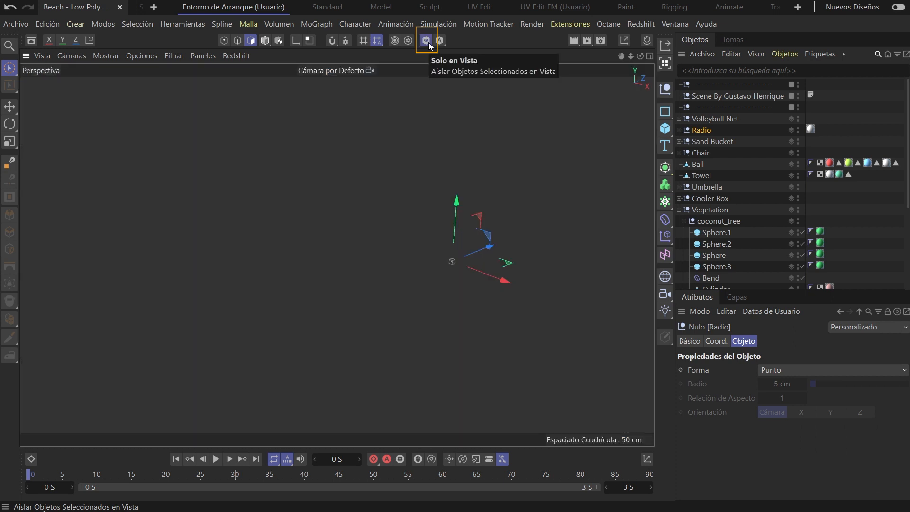
click(427, 42)
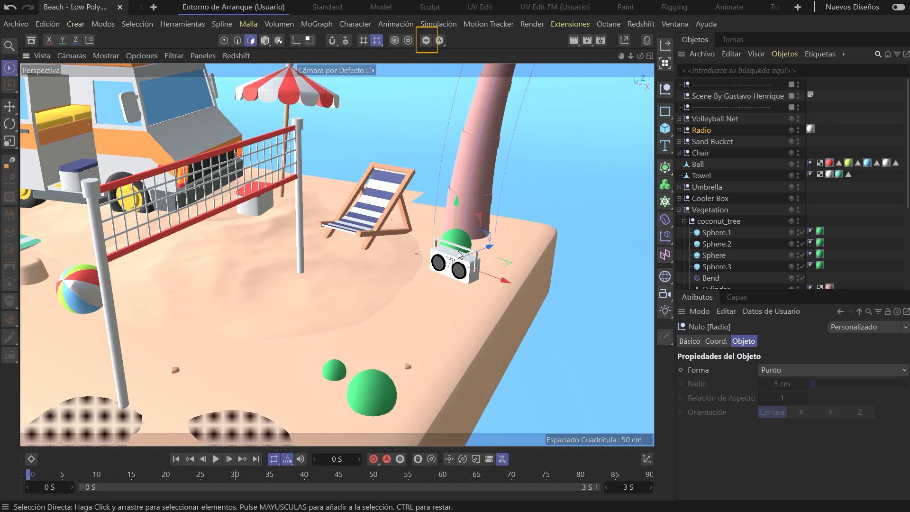
click(426, 41)
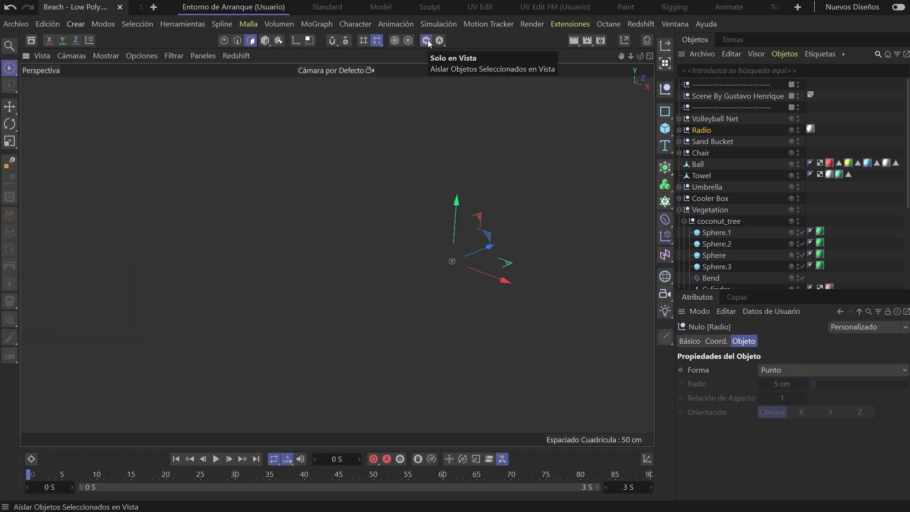
click(427, 41)
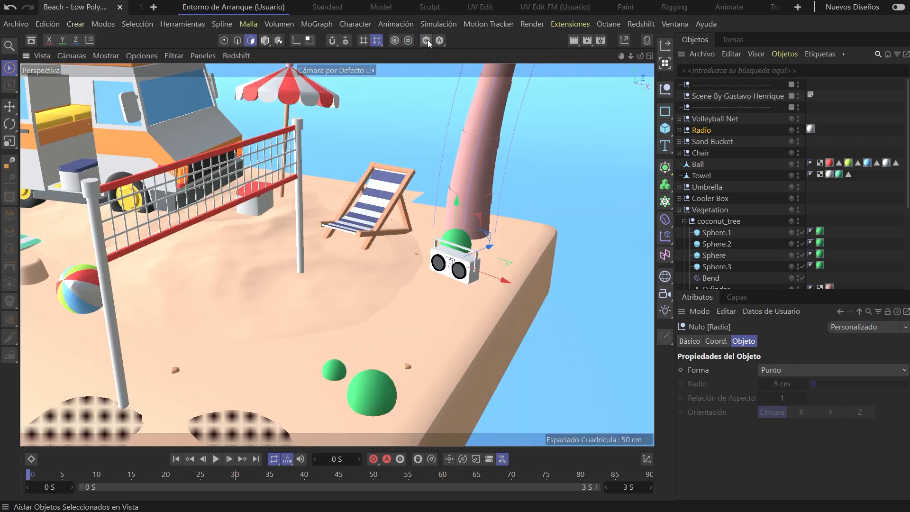
click(678, 129)
click(678, 130)
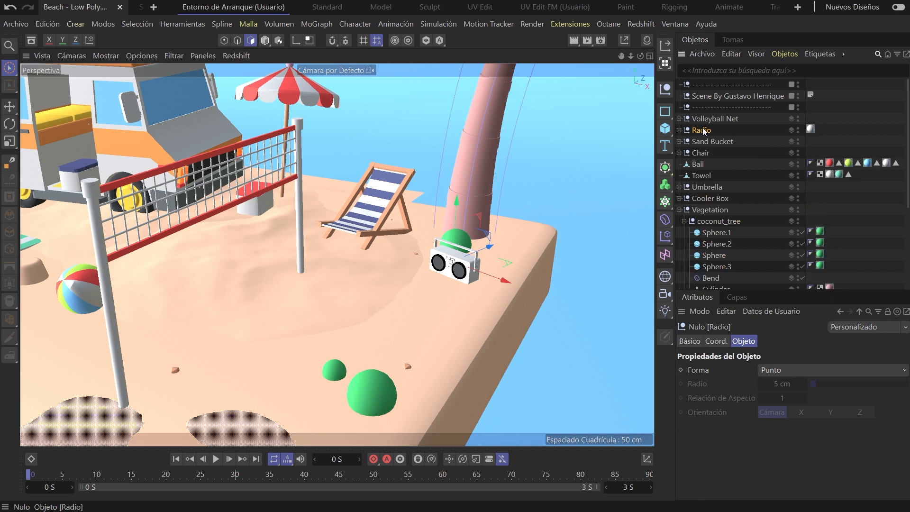
Step: Isolate the Radio together with its child objects using Solo Jerárquico en Vista and inspect the isolated model
click(440, 42)
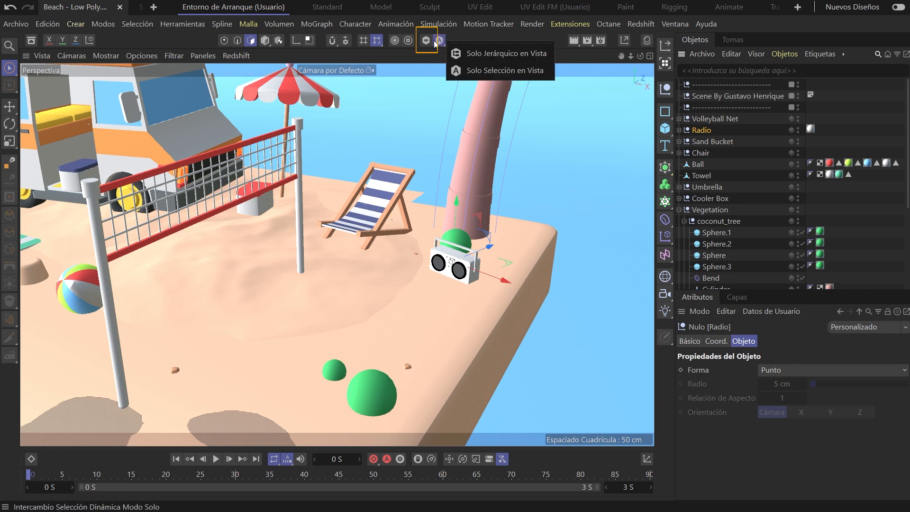
click(489, 55)
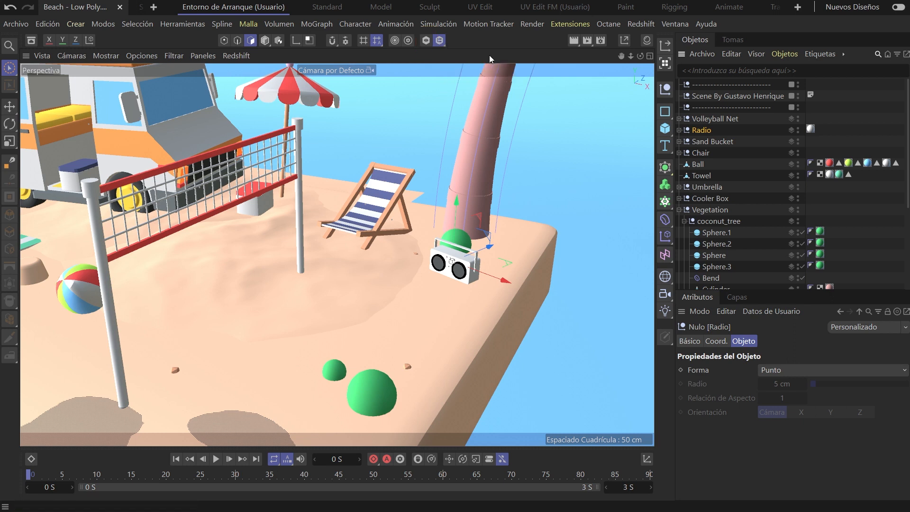
click(430, 41)
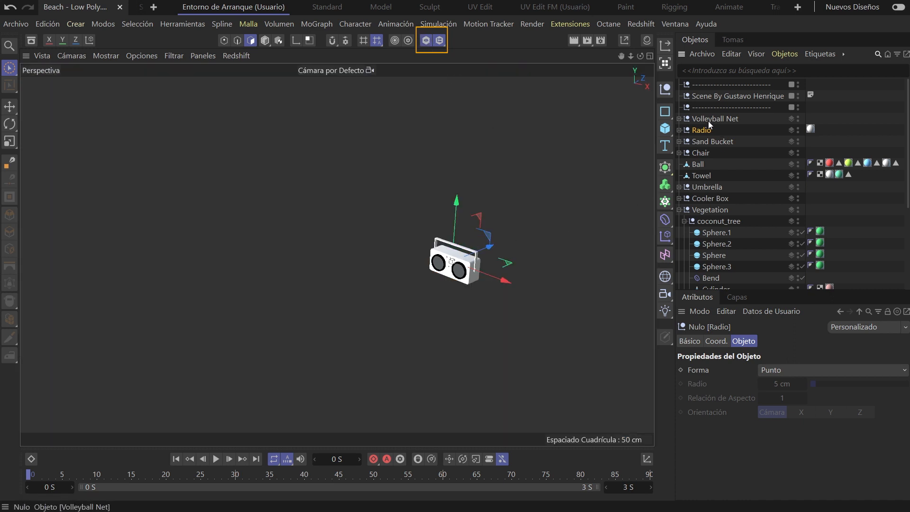
click(678, 130)
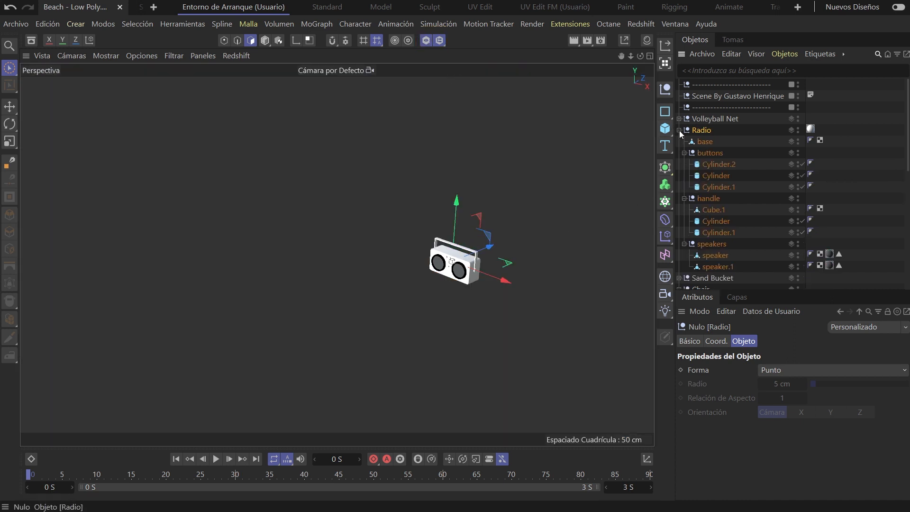
click(679, 130)
scroll(543, 263, up, 5)
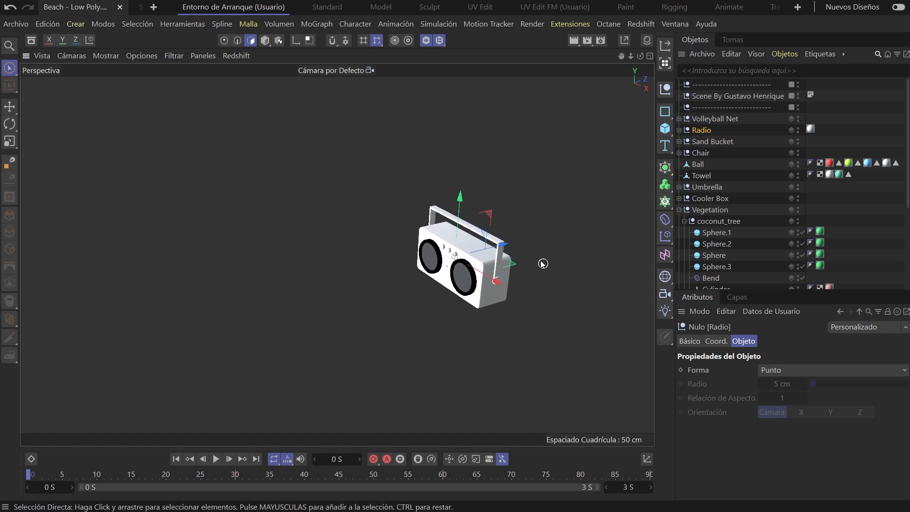
alt+drag(543, 263, 523, 274)
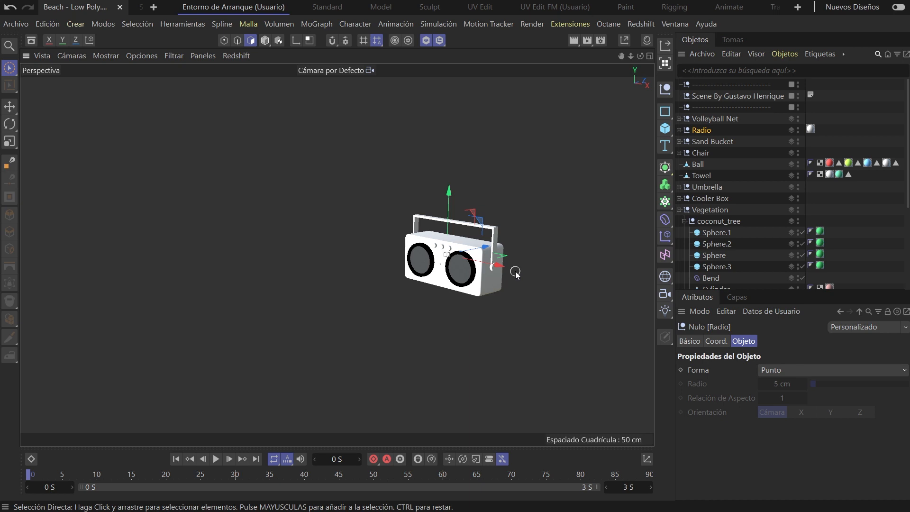
alt+right_drag(455, 266, 344, 281)
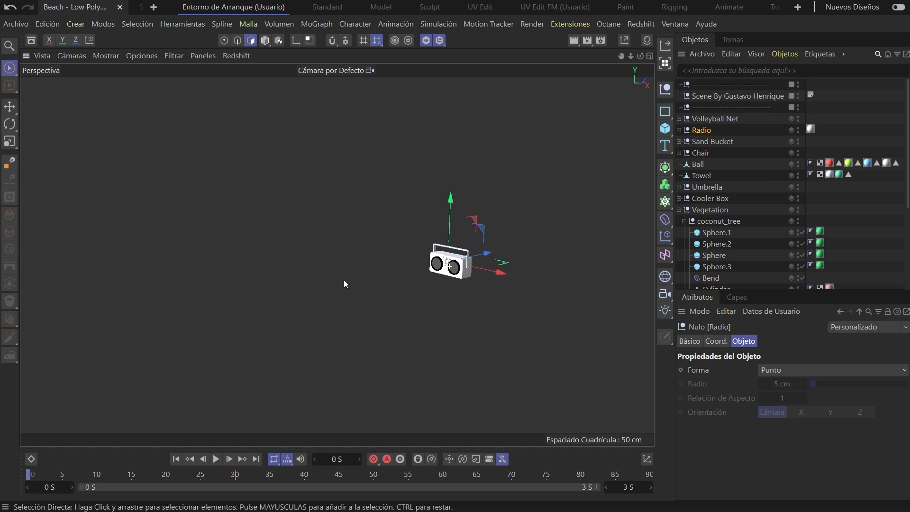
Step: Isolate the Chair, Sand Bucket, Ball, Umbrella, Cooler Box, Towel and Radio in turn with Solo Selección en Vista, ending by switching solo off
click(439, 41)
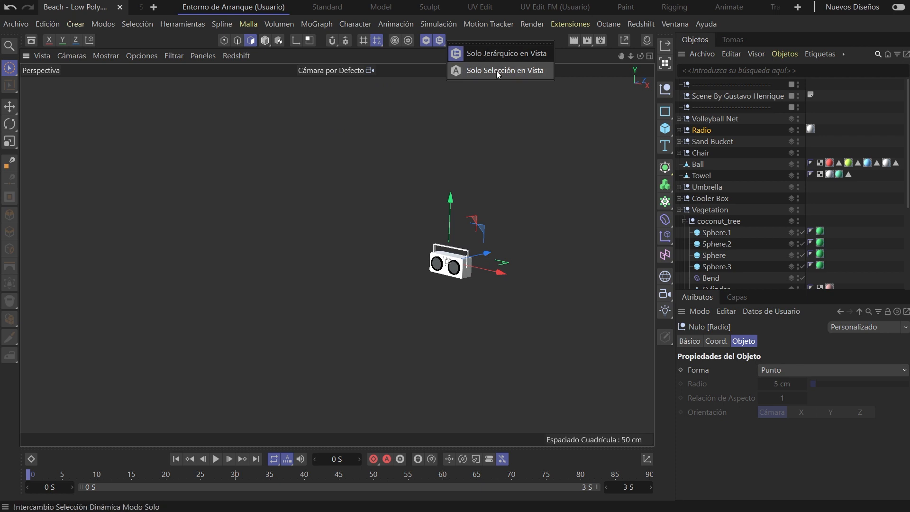
click(496, 70)
click(701, 152)
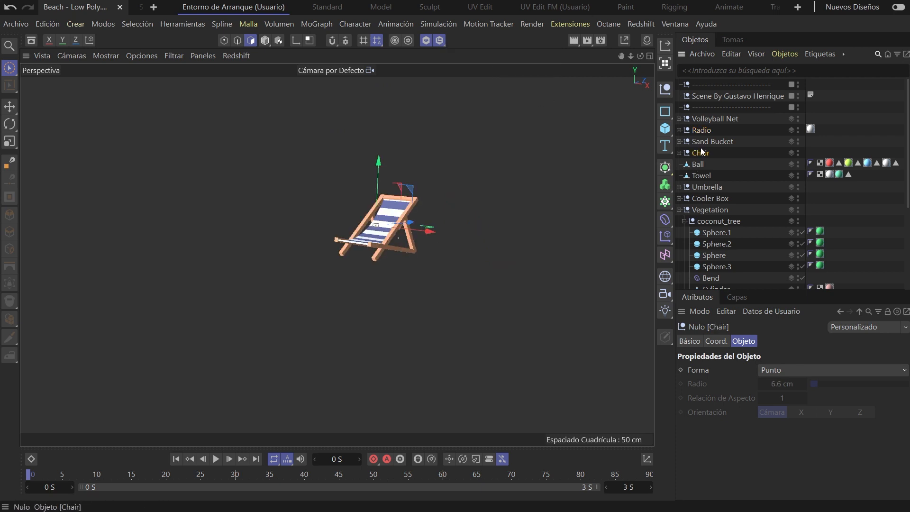
click(703, 142)
click(697, 164)
click(699, 187)
click(700, 198)
click(700, 175)
click(701, 153)
click(702, 130)
click(426, 40)
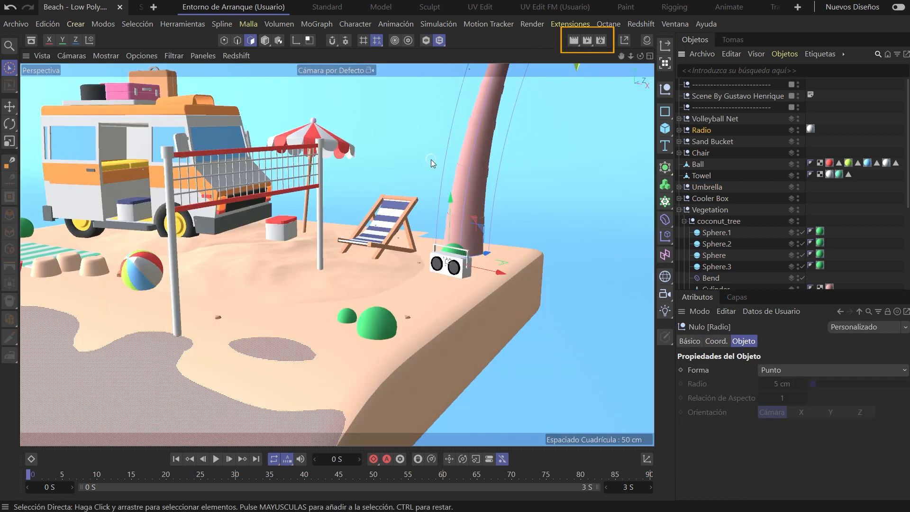
Step: Start an interactive render region, shrink it and move it over the radio and the beach chair
alt+drag(431, 170, 468, 166)
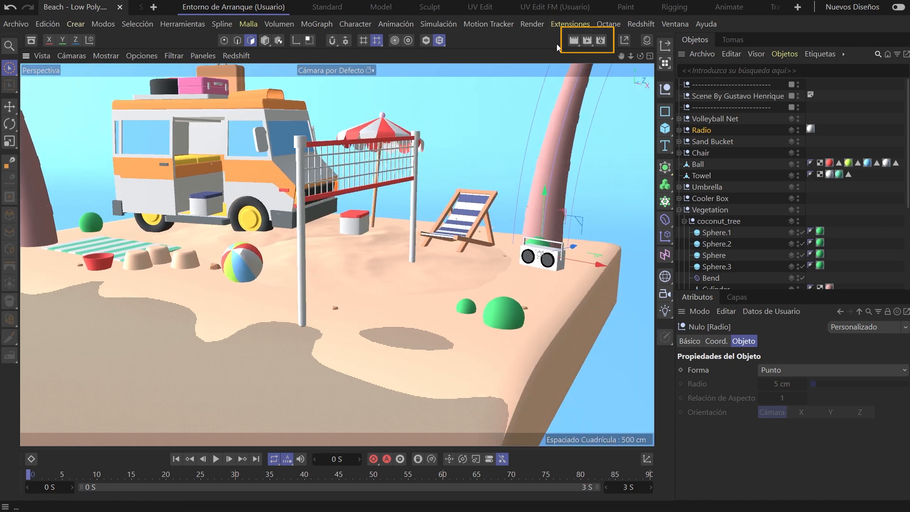
click(588, 43)
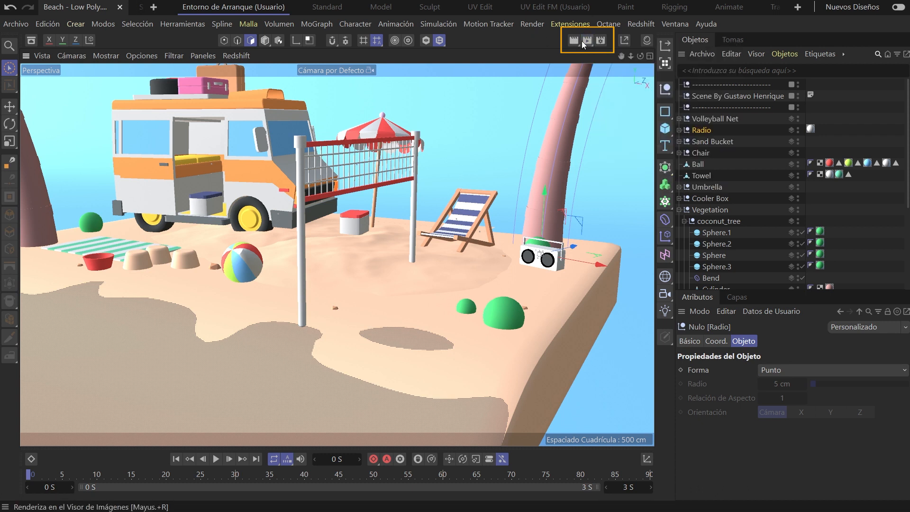
click(573, 41)
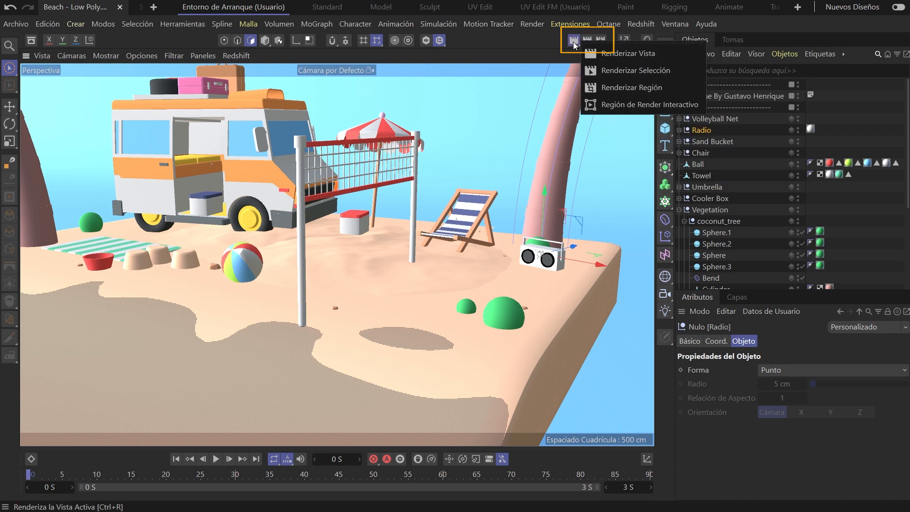
click(599, 106)
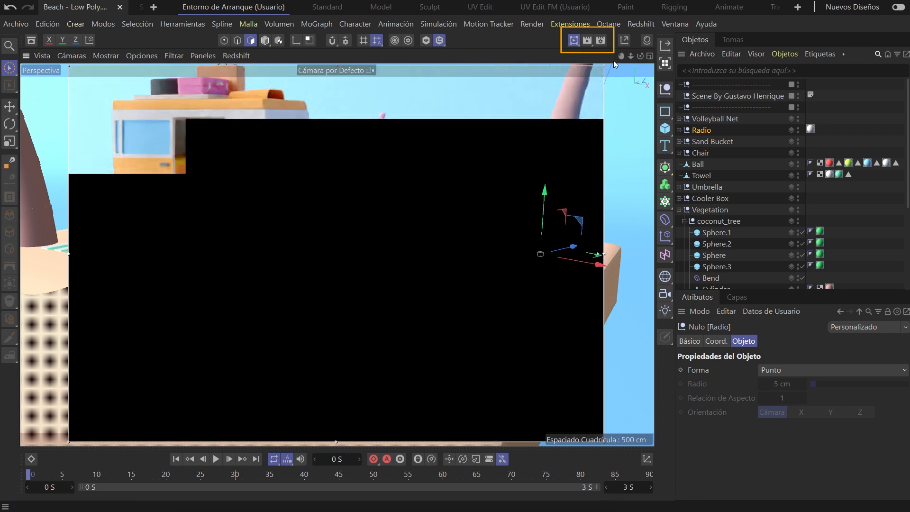
drag(604, 67, 264, 292)
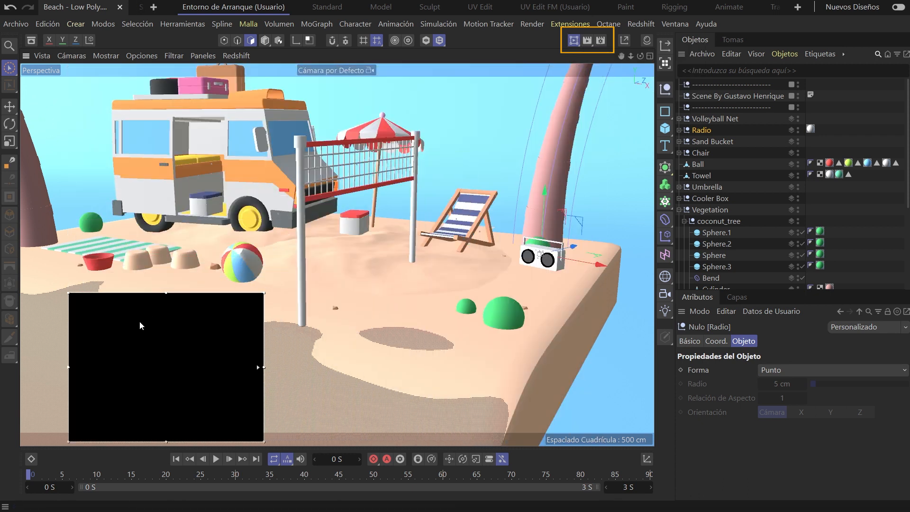
drag(115, 292, 443, 198)
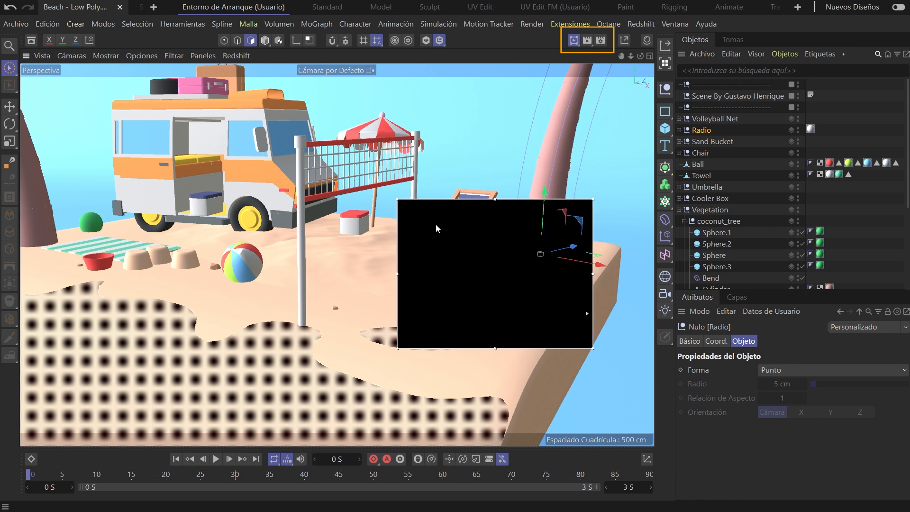
Step: Narrow the interactive render region to the strip between the chair and the radio, and switch it off after checking the preview
drag(398, 349, 458, 309)
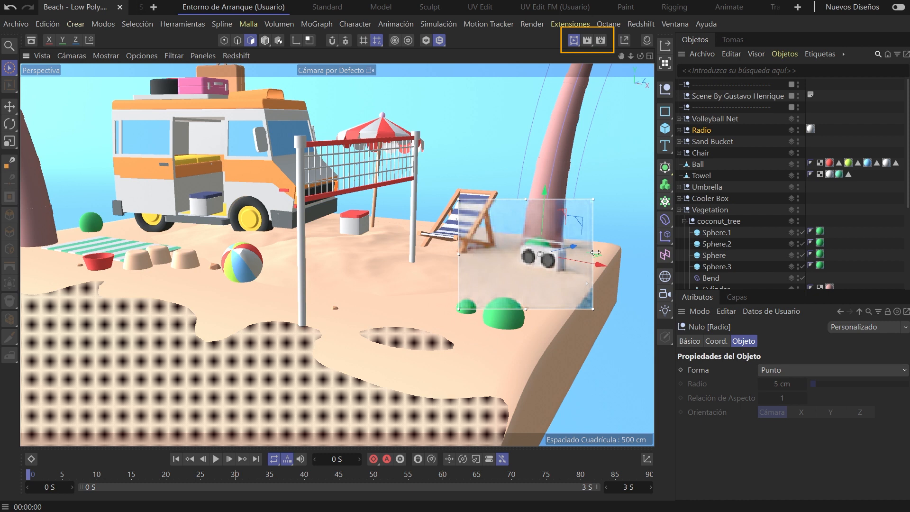
drag(593, 254, 534, 254)
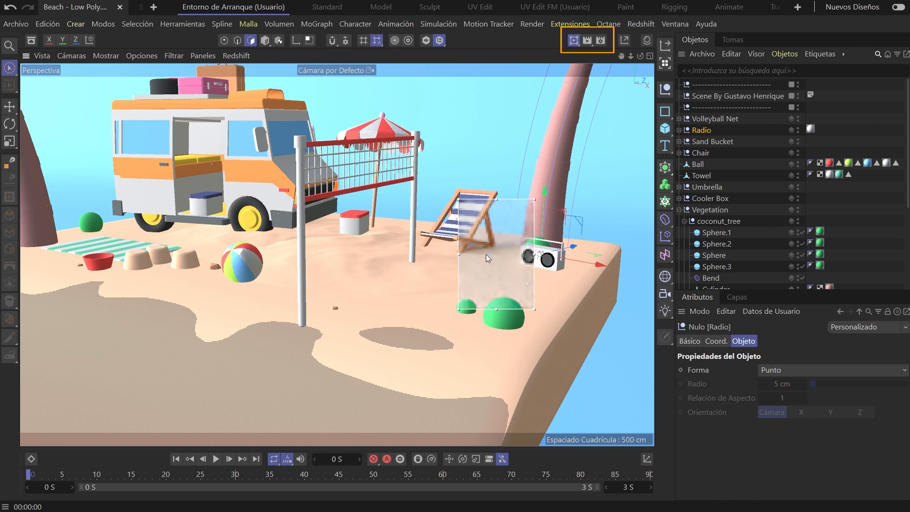
click(573, 38)
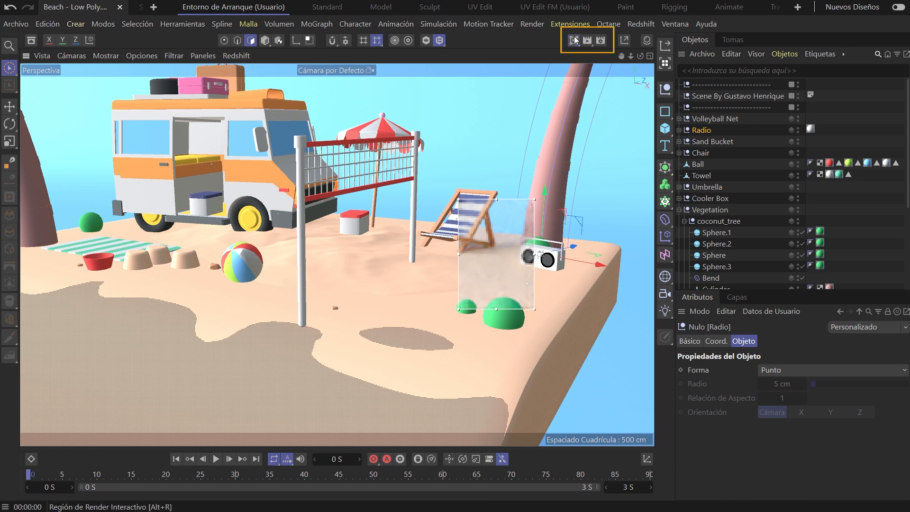
click(614, 105)
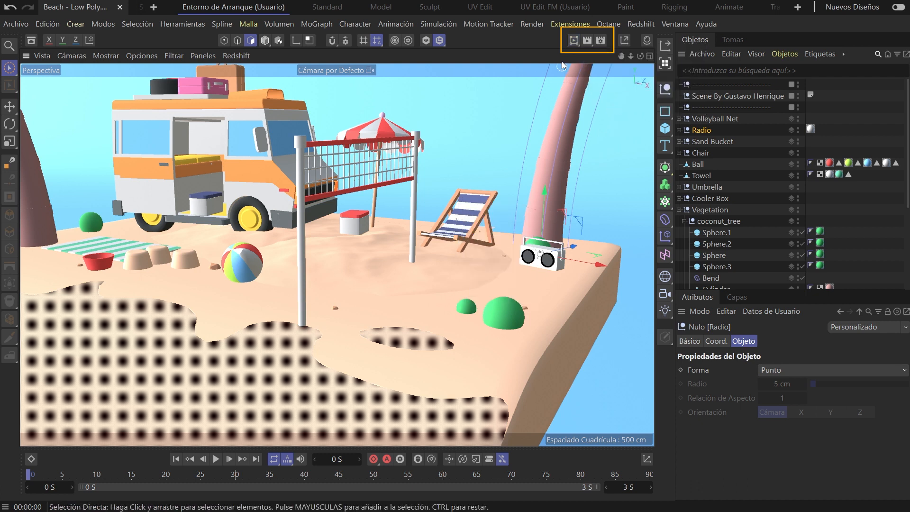
Step: Render only a rectangular region around the beach ball in the viewport with Renderizar Región
click(573, 40)
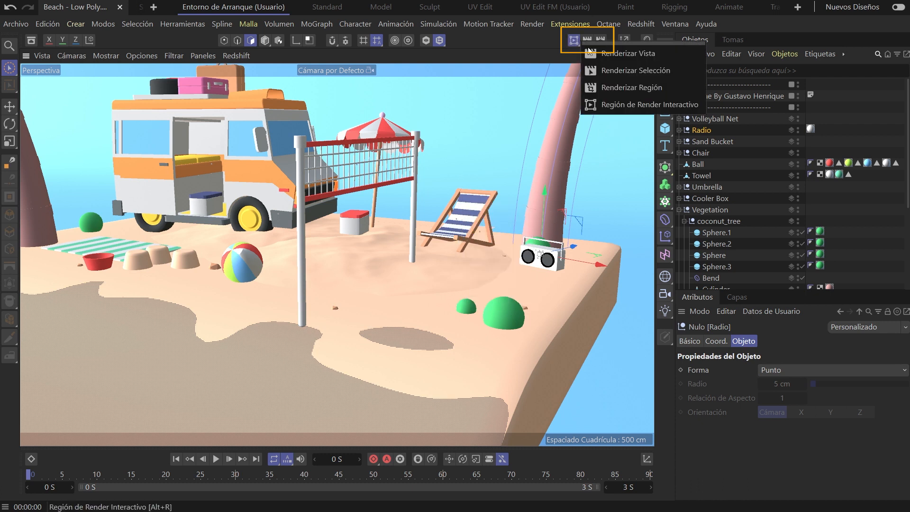
click(625, 88)
drag(192, 228, 288, 330)
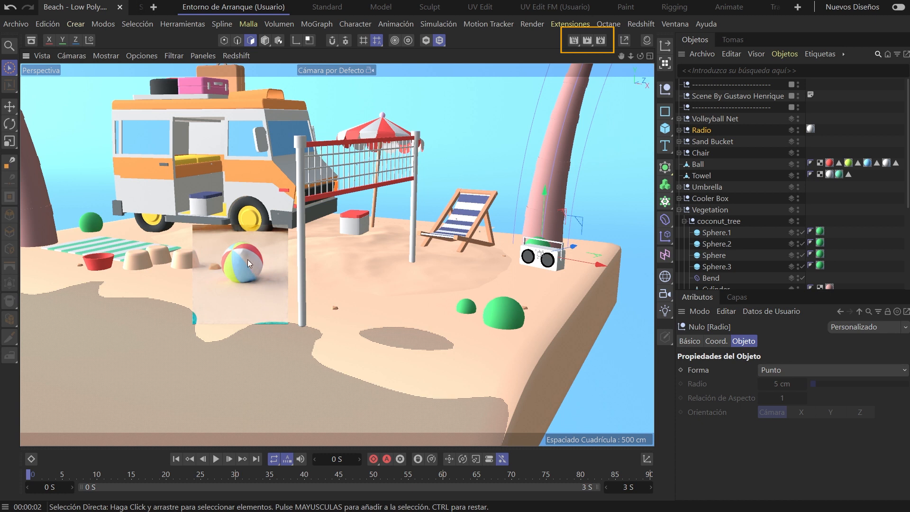
Step: Render only the selected Radio in the viewport with Renderizar Selección
click(573, 41)
click(574, 40)
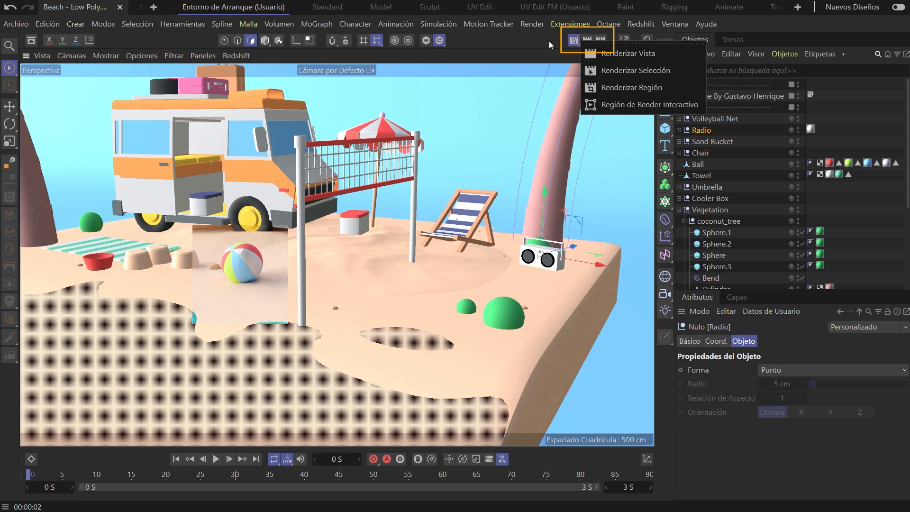
click(574, 40)
click(613, 70)
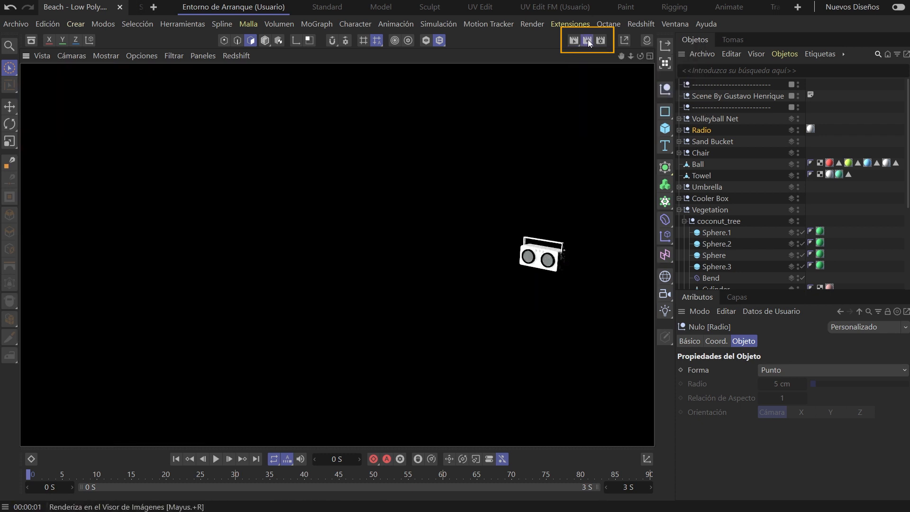
Step: Render the scene in the Picture Viewer (Visor de Imágenes) and inspect the image
click(588, 40)
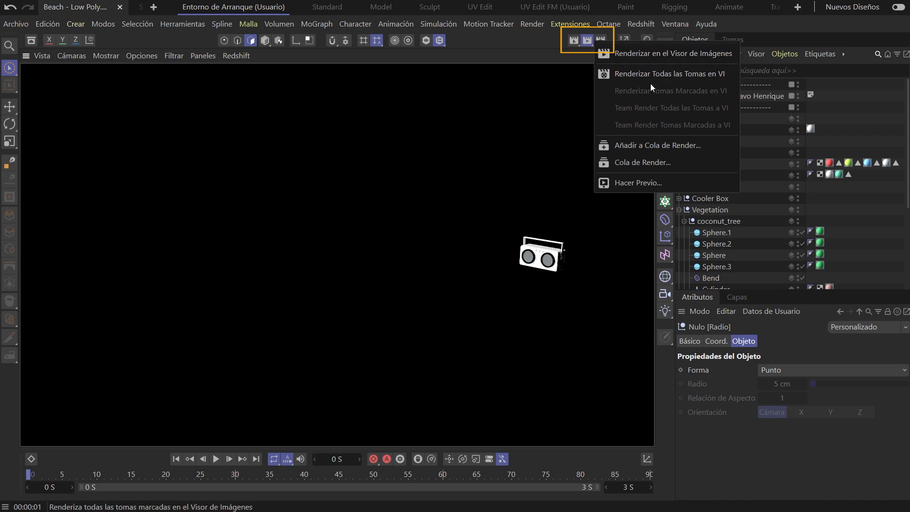
click(653, 53)
drag(782, 42, 284, 9)
scroll(410, 148, down, 2)
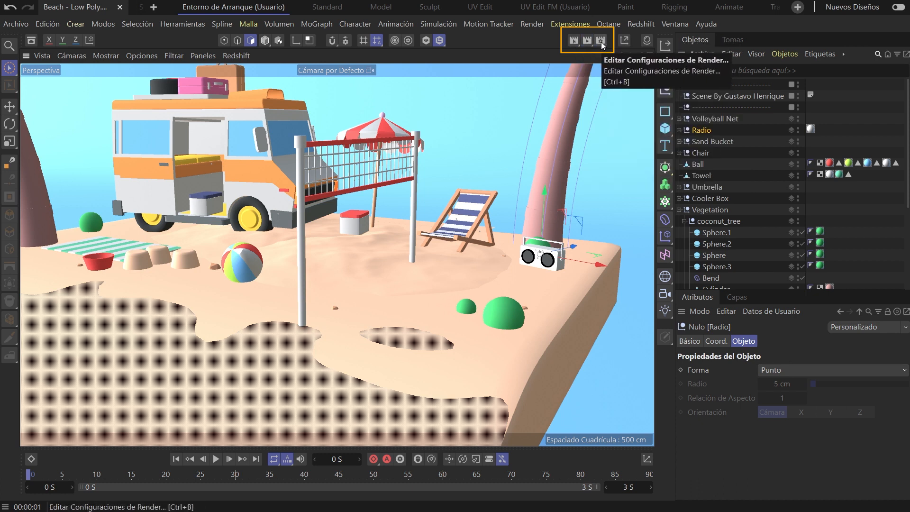
Step: Open the render settings and review the Salida, Guardar, Multipase and Antialiasing options
click(601, 42)
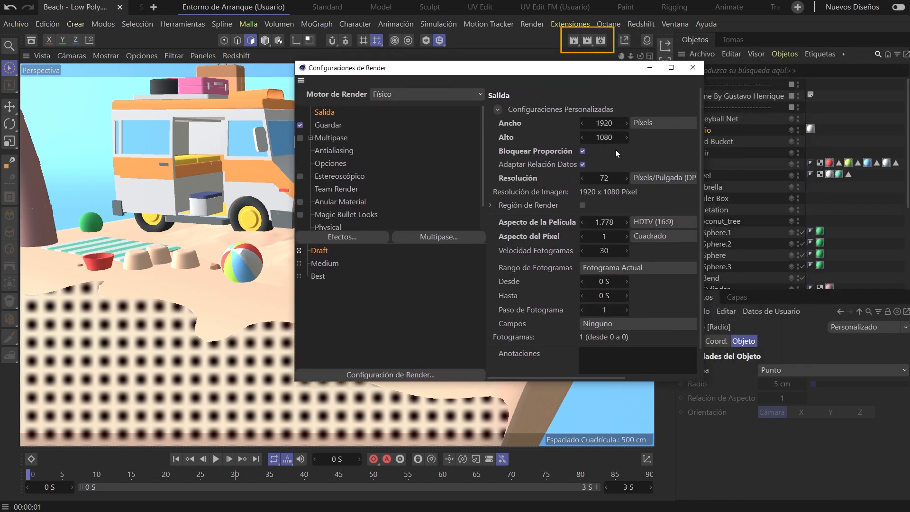
click(584, 151)
click(339, 126)
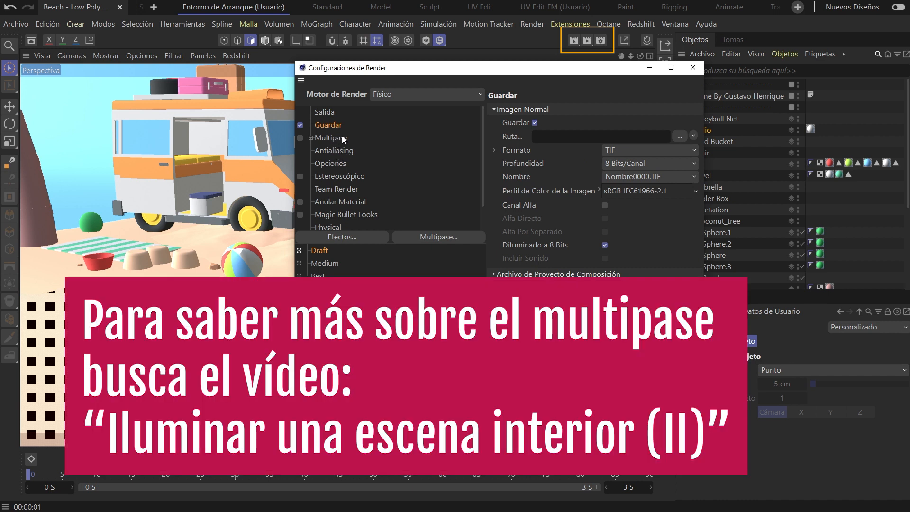
click(333, 151)
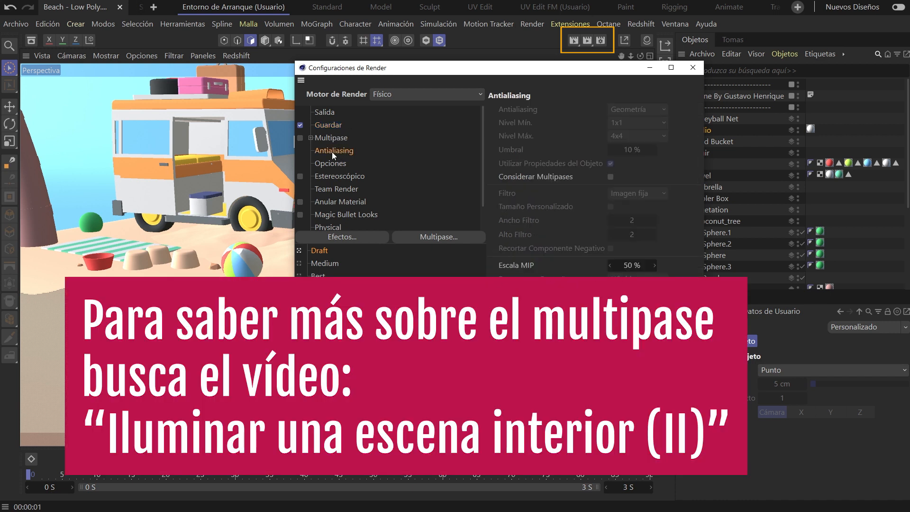
click(332, 138)
click(333, 149)
Step: Check which render engines are available in the render settings
click(428, 92)
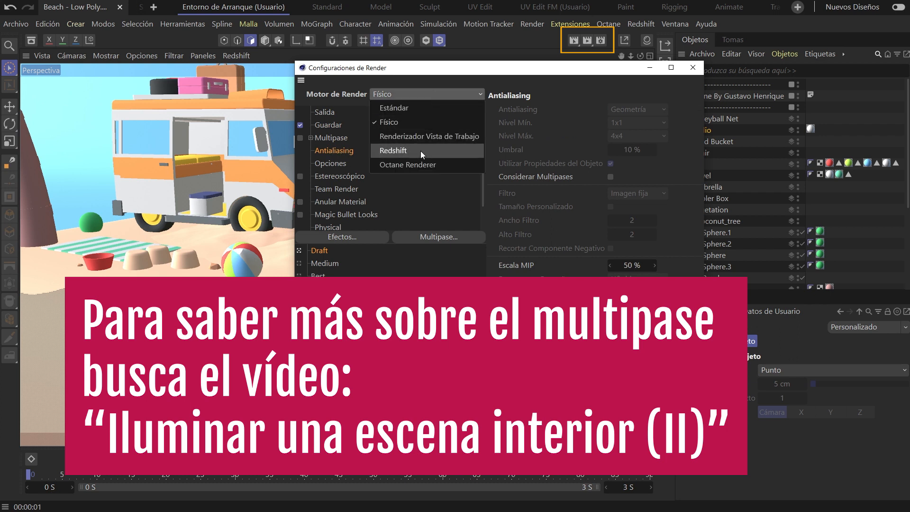
click(439, 76)
click(419, 93)
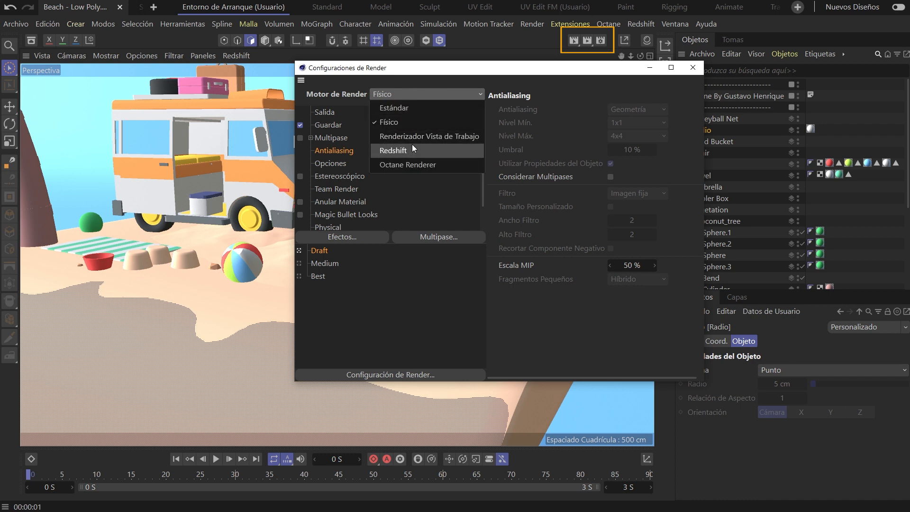
click(408, 77)
click(408, 92)
click(404, 197)
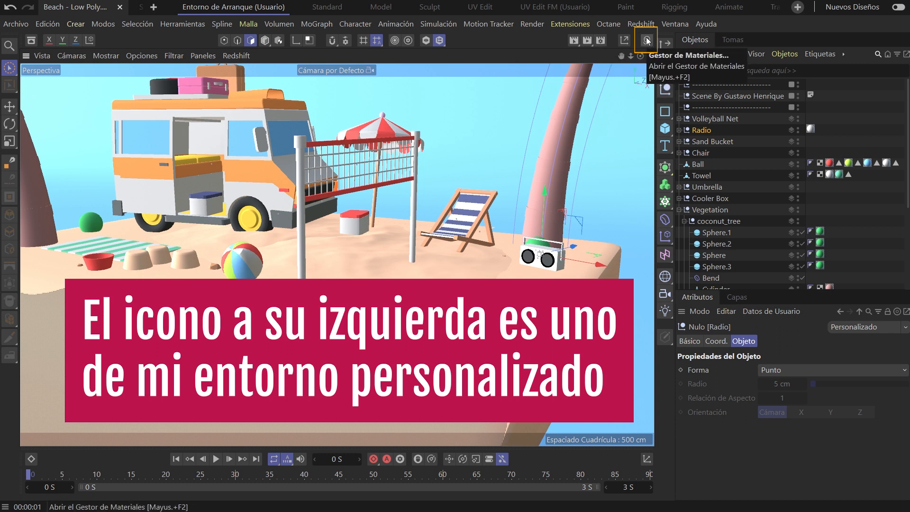
Step: Open the Material Manager, widen it and compare the materials in grid, list and layer view, ending in grid view
click(647, 41)
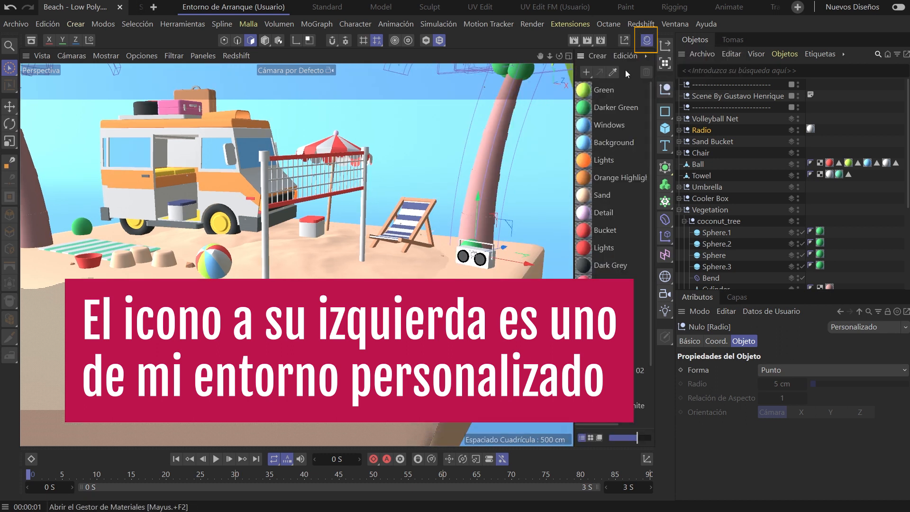
drag(572, 126, 530, 122)
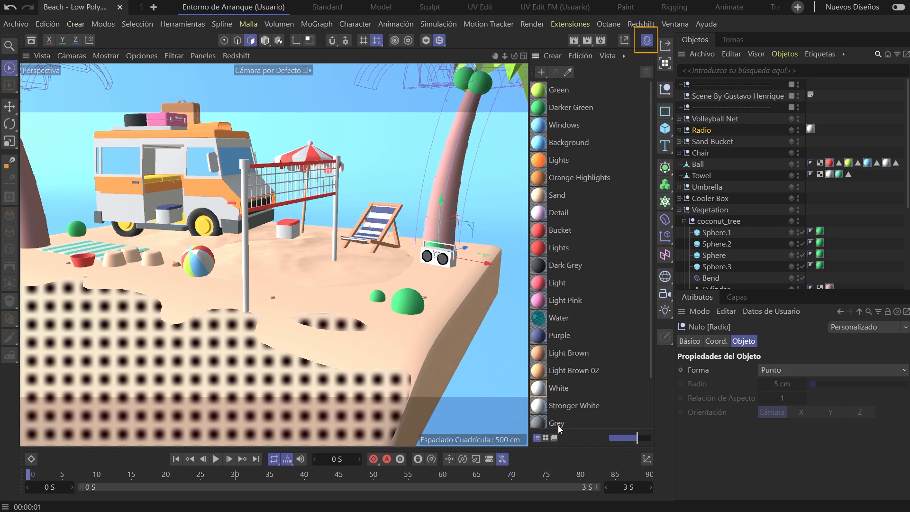
click(546, 438)
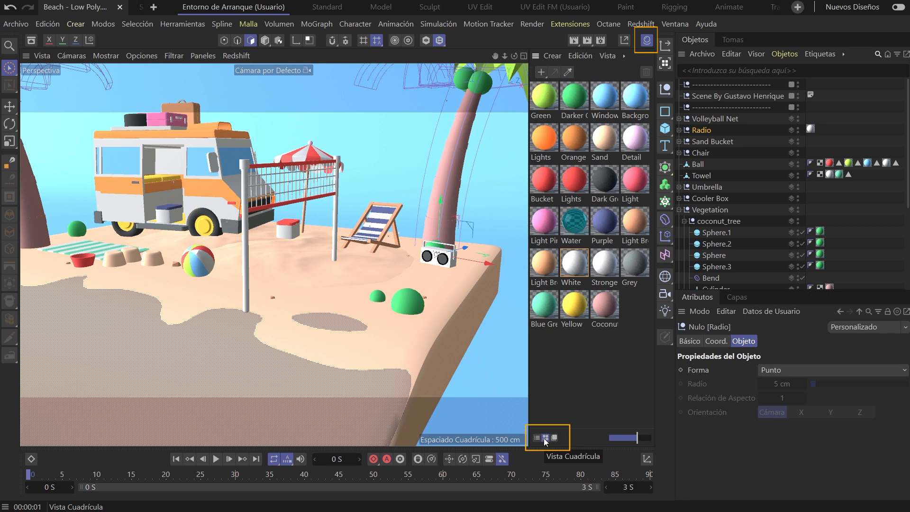
click(537, 437)
click(545, 437)
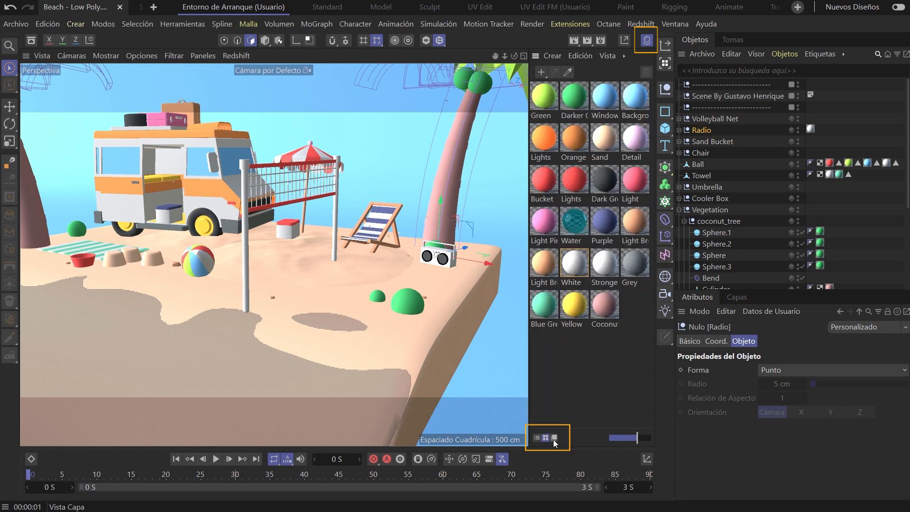
click(554, 441)
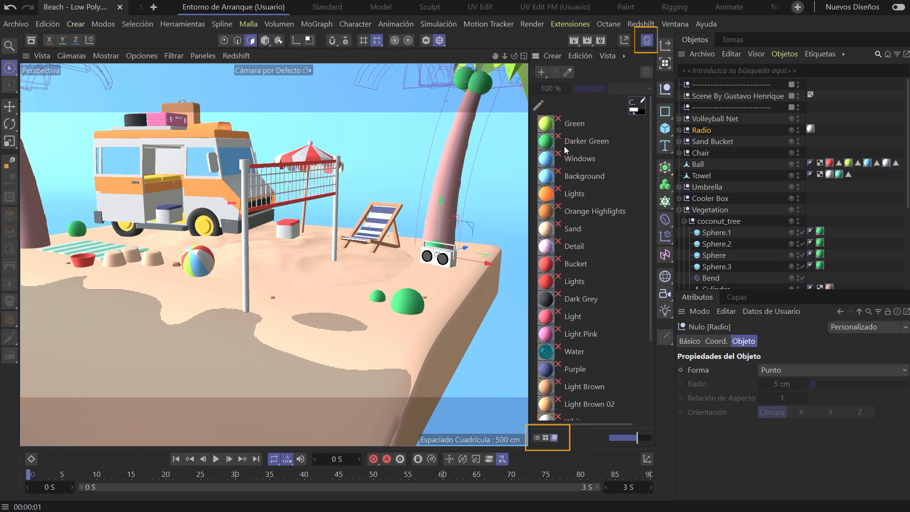
click(546, 437)
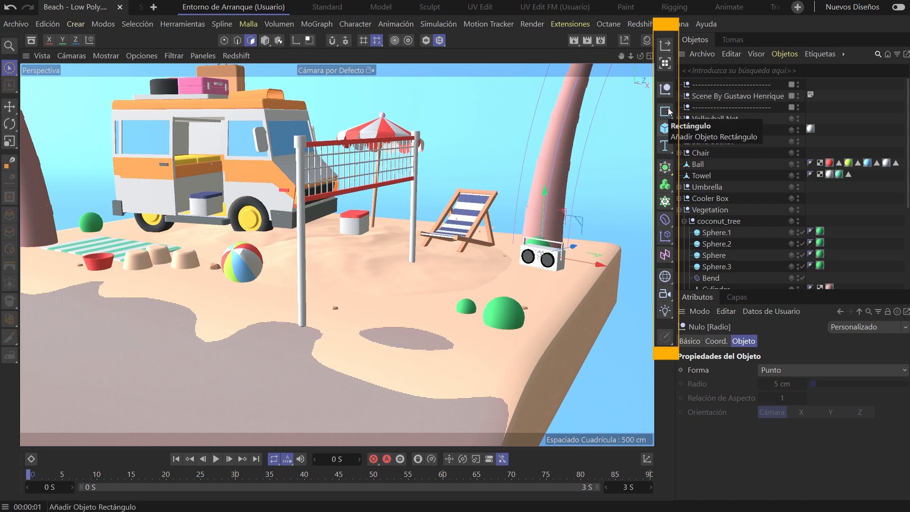
Step: Look through the null, spline, primitive, generator and volume creation tools and the objects each group offers
click(666, 89)
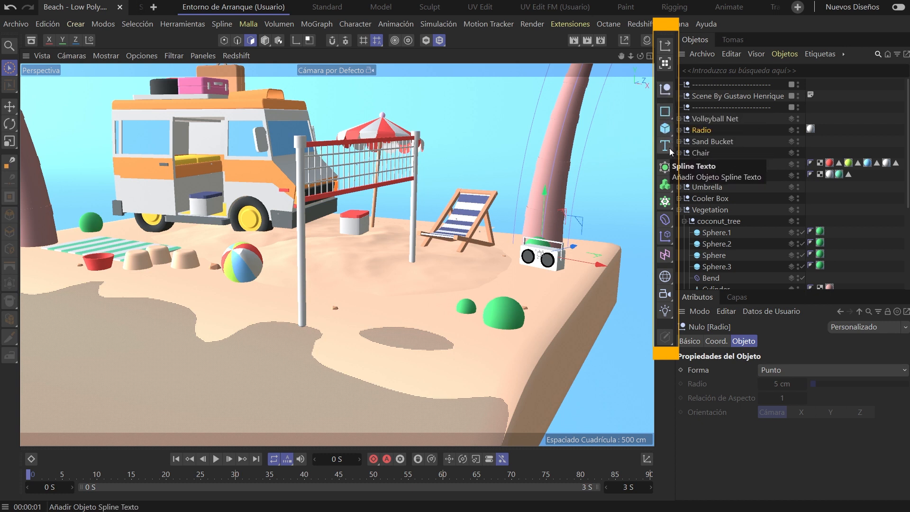
click(665, 112)
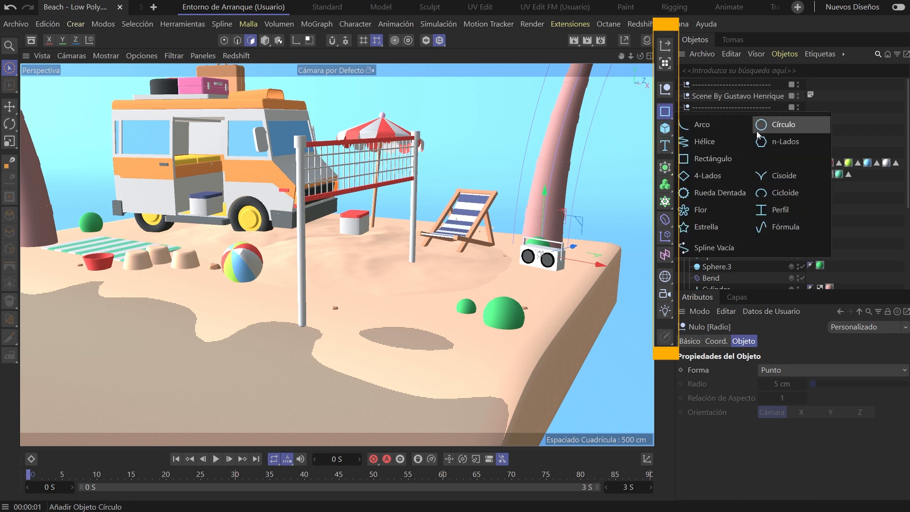
click(666, 127)
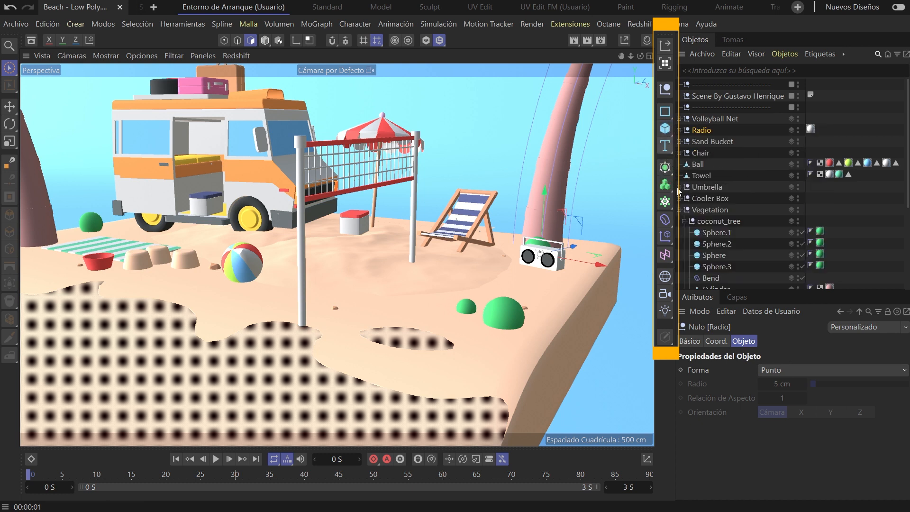
click(666, 168)
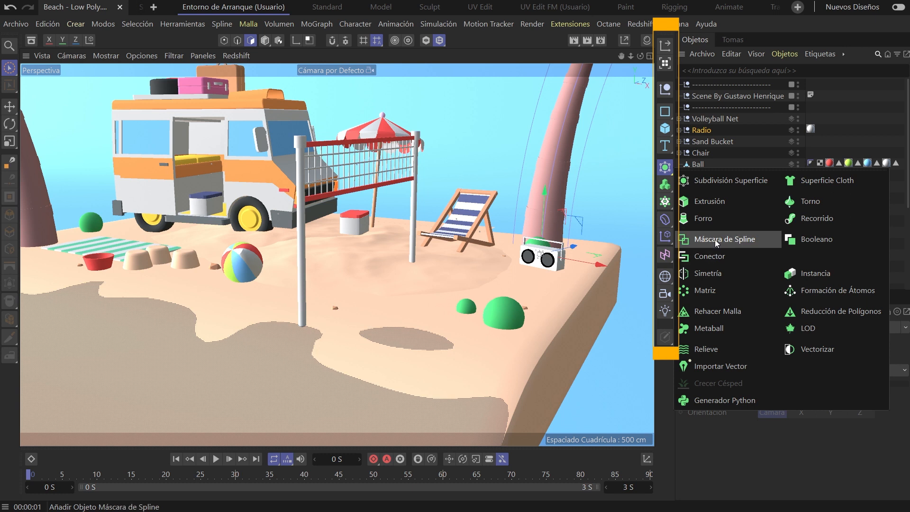
mouse_move(665, 185)
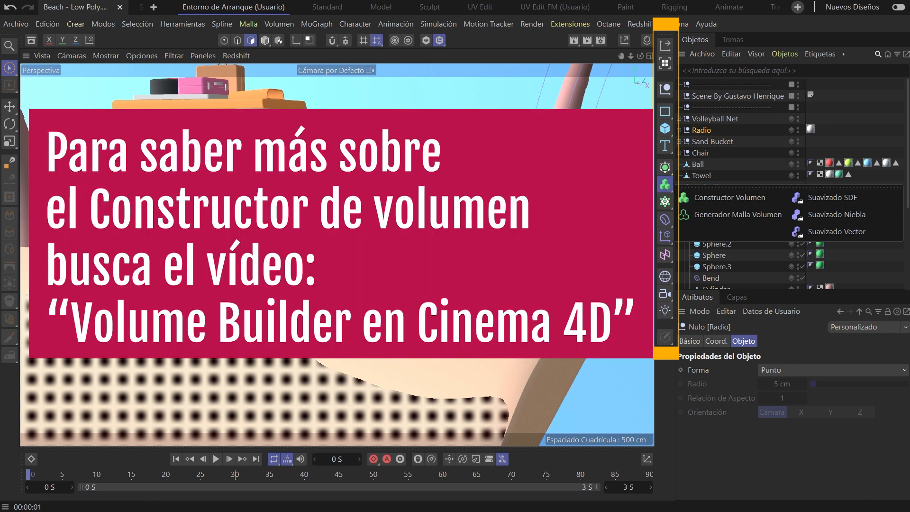
mouse_move(664, 204)
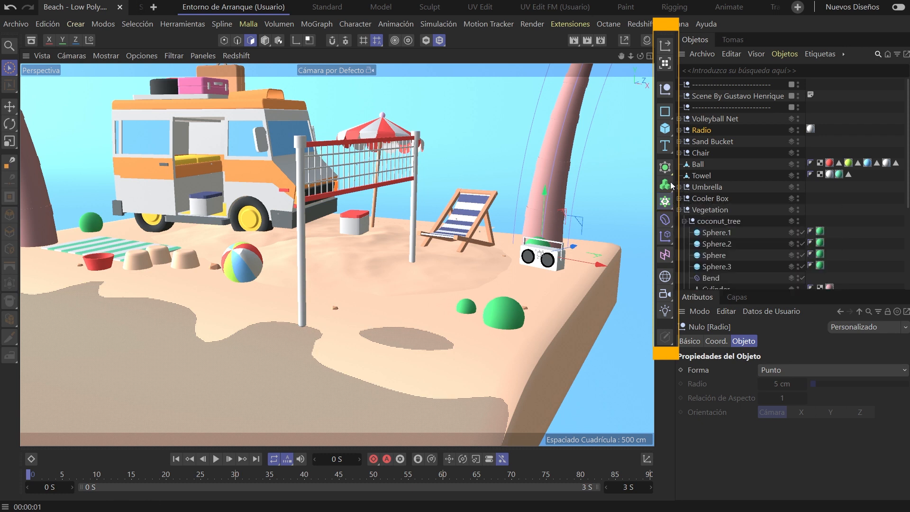
Step: Review the available deformers, such as Doblar and FFD, and the MoGraph effectors, such as Plano and Retardo
click(666, 219)
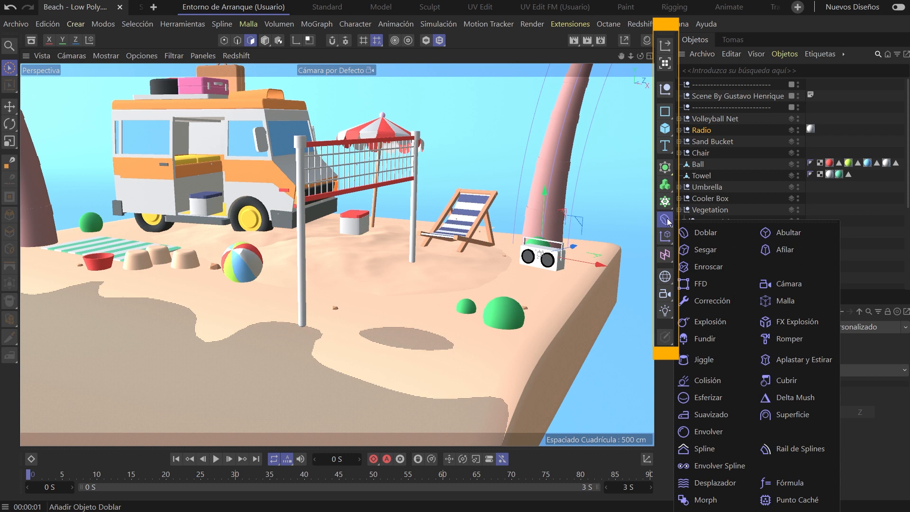
click(666, 219)
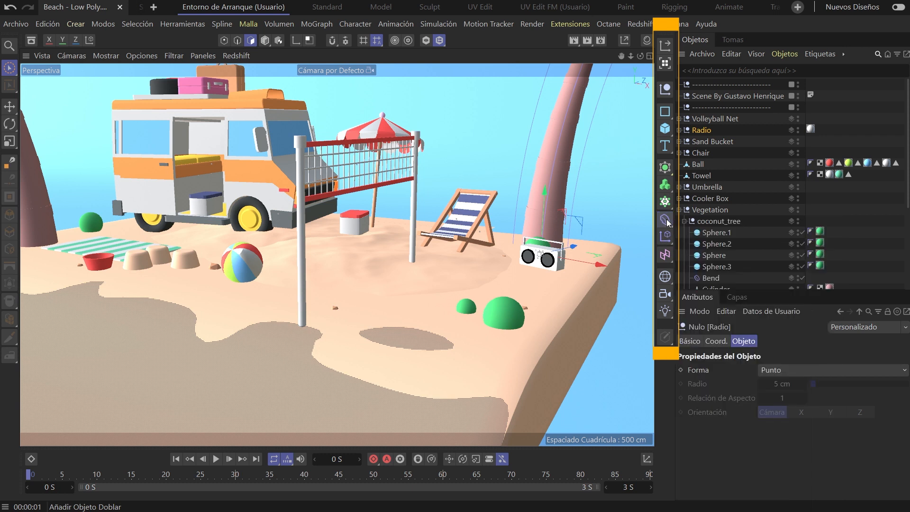
click(667, 219)
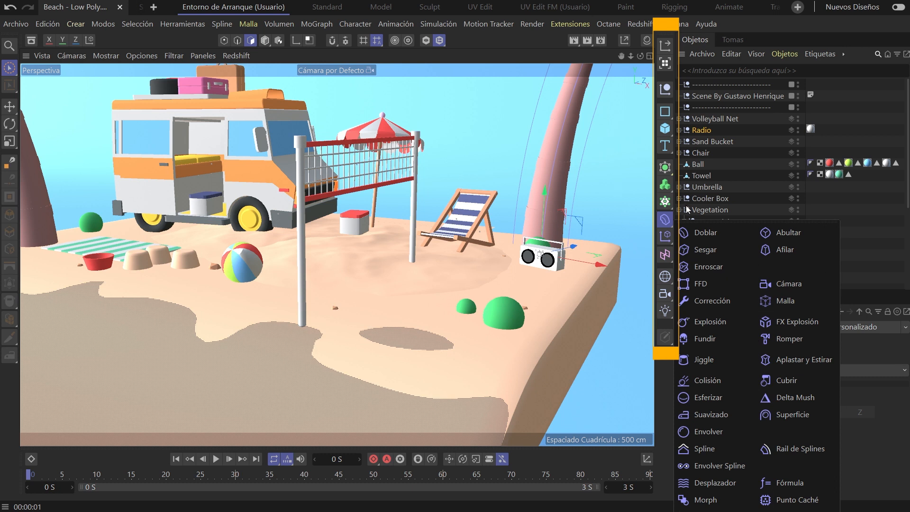
click(663, 242)
click(666, 237)
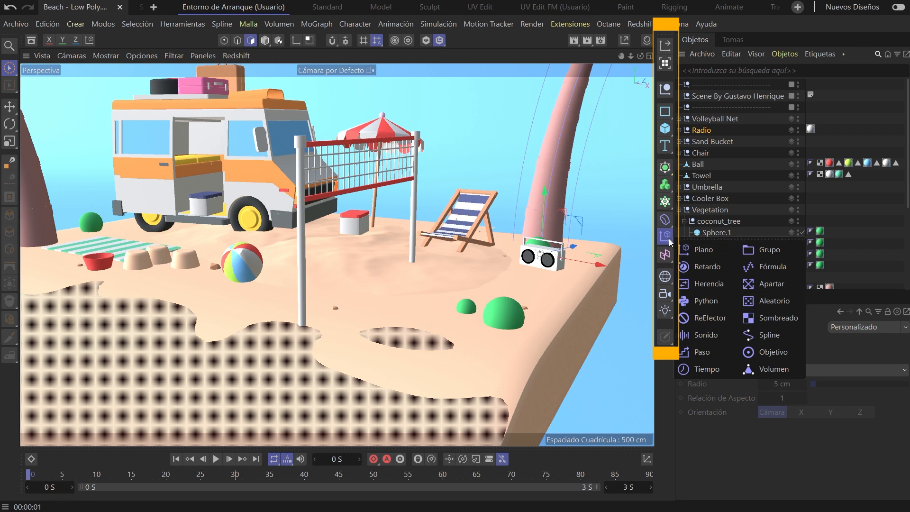
Step: Review the field, environment, camera and light object options, from Campo Lineal and Cielo to Cámara and Luz PBR
click(665, 255)
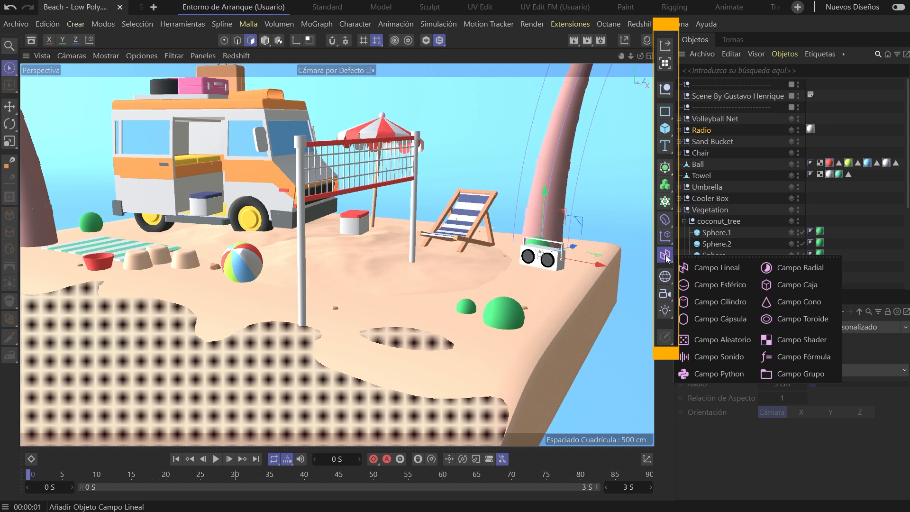
click(667, 278)
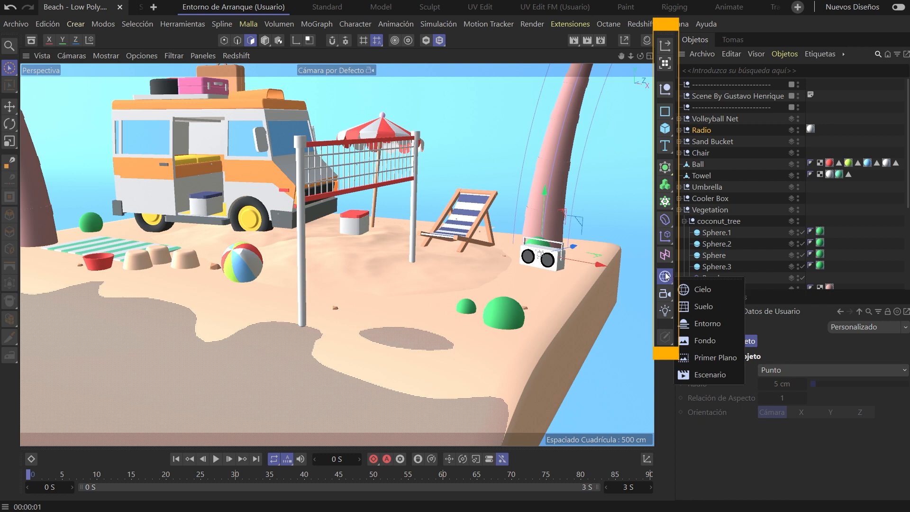
click(666, 294)
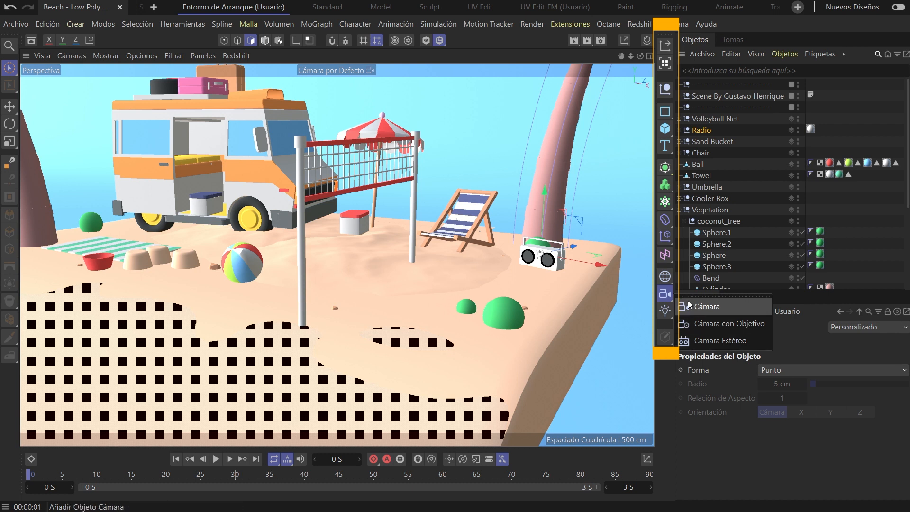
mouse_move(666, 313)
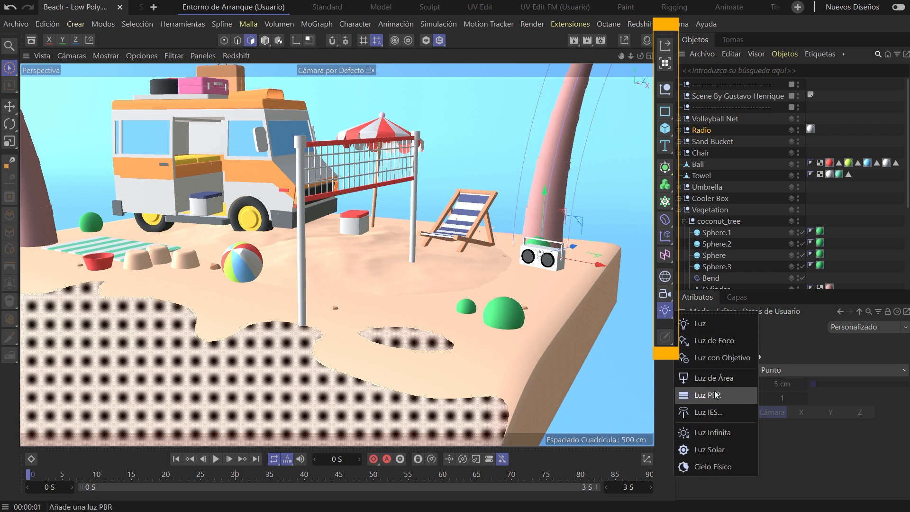
click(680, 209)
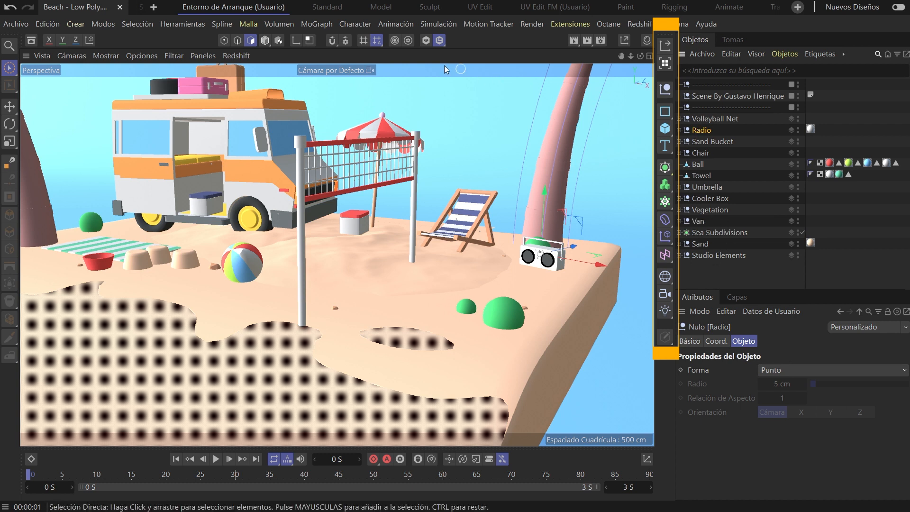
Step: Add a cube primitive and review the conversion commands for it, such as Hacer Editable, Estado Actual del Objeto and Conectar Objetos
click(665, 128)
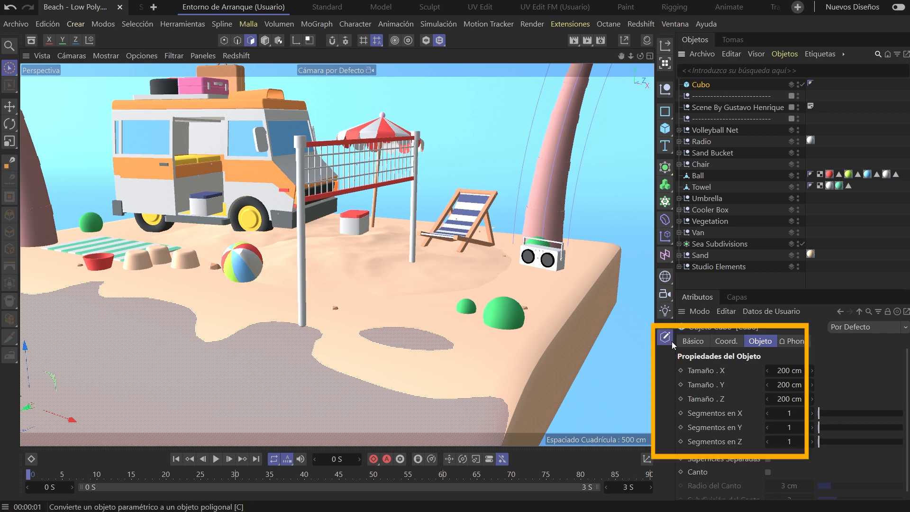
click(672, 341)
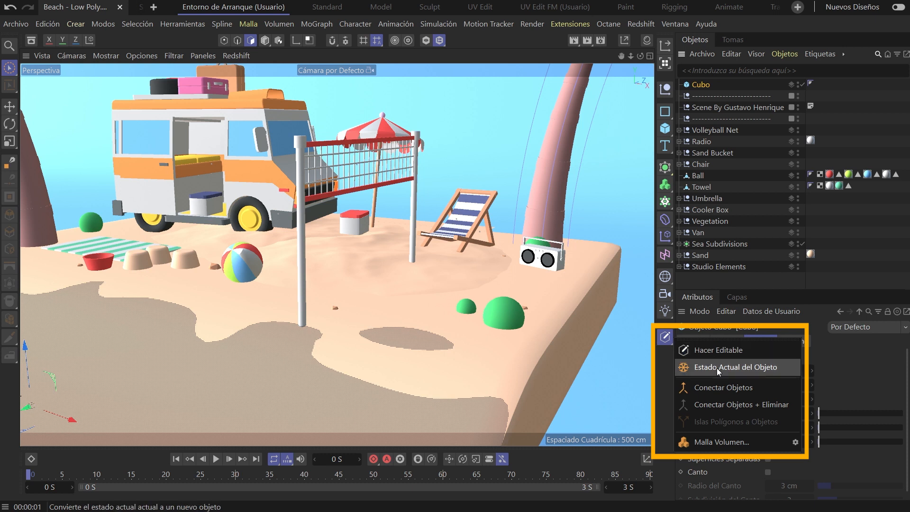
click(717, 402)
Step: Compare the Objetos manager with the Tomas manager, and look at the Capas manager beside Atributos
click(728, 40)
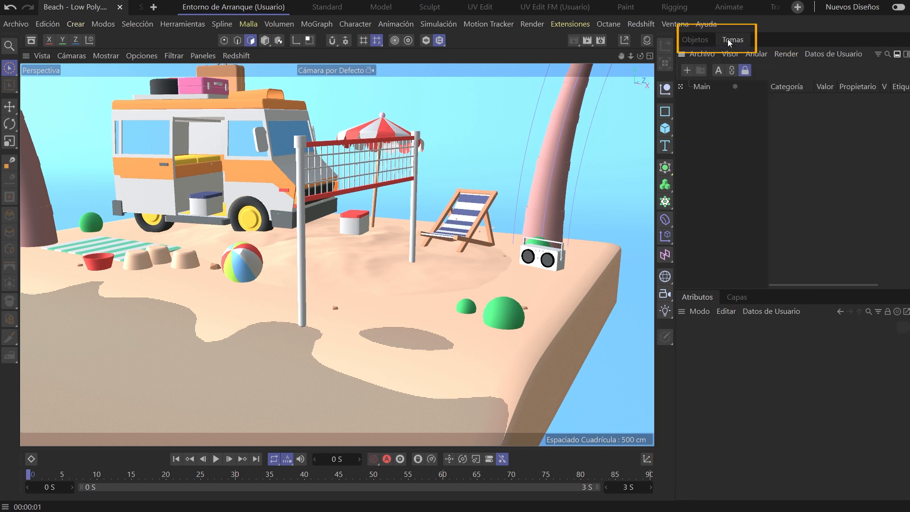
click(696, 41)
click(734, 39)
click(691, 42)
click(740, 41)
click(698, 39)
click(729, 38)
click(697, 40)
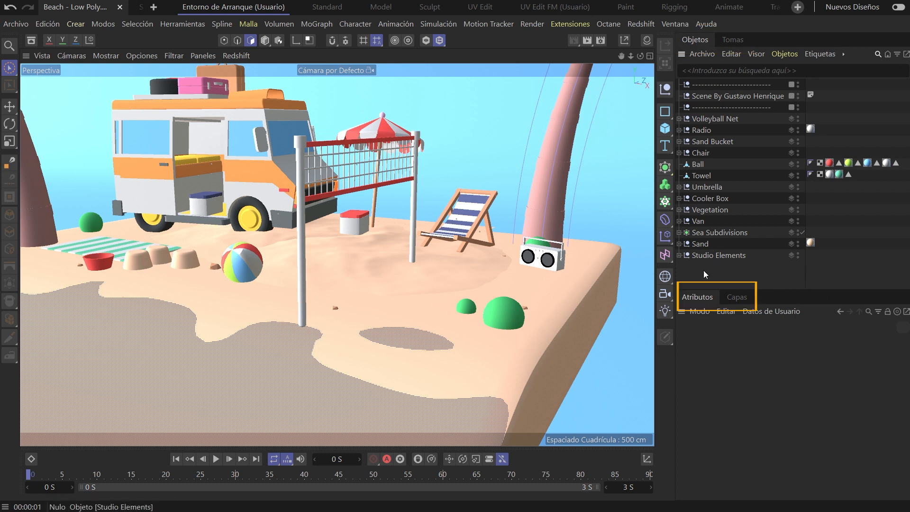
click(735, 299)
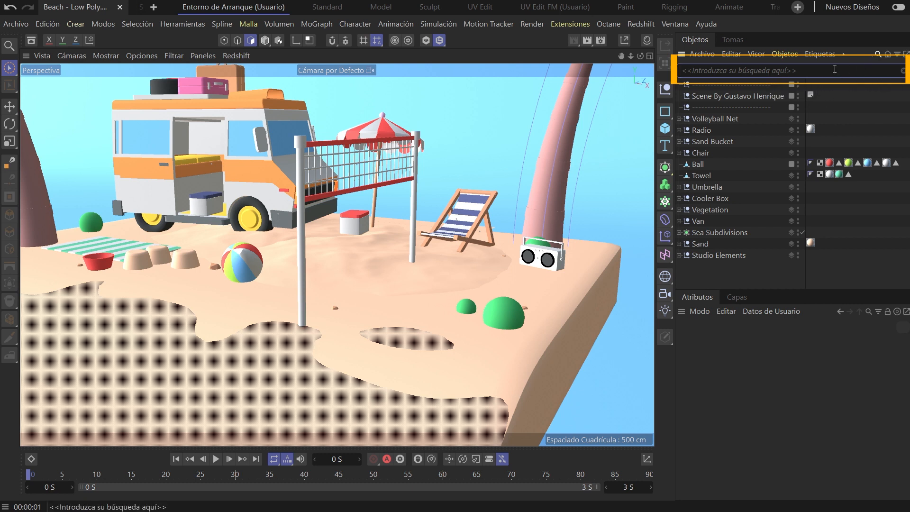
Step: Search the object list for "ball" and select the Ball object
text(ball)
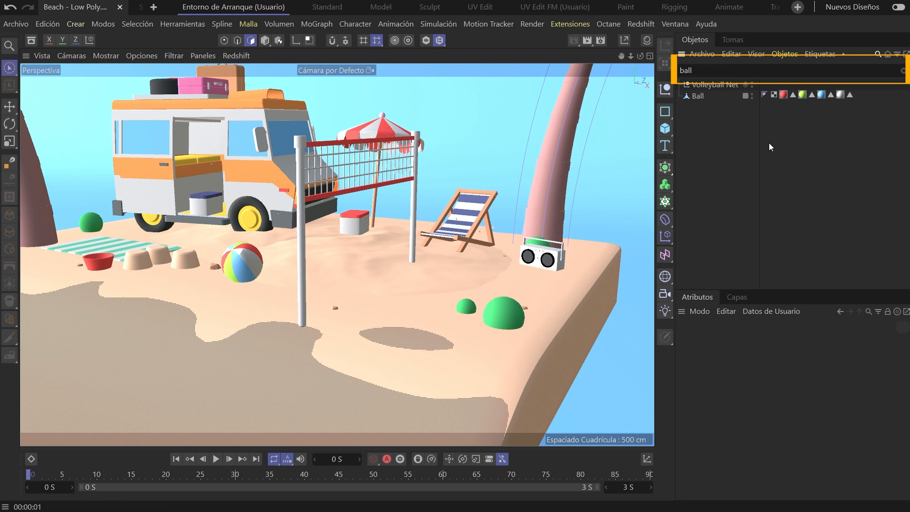
click(694, 98)
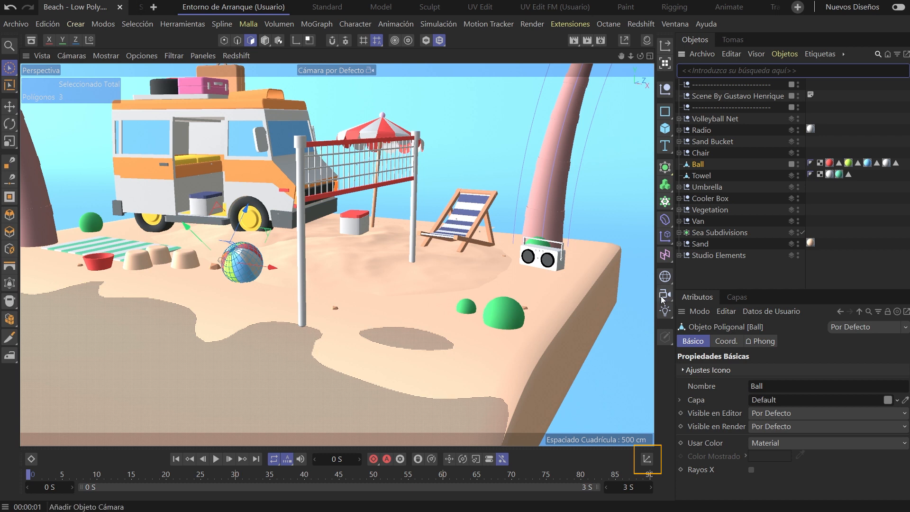
Step: Show the coordinate manager for the Ball, and open the Hoja de Claves timeline and enlarge it
click(645, 459)
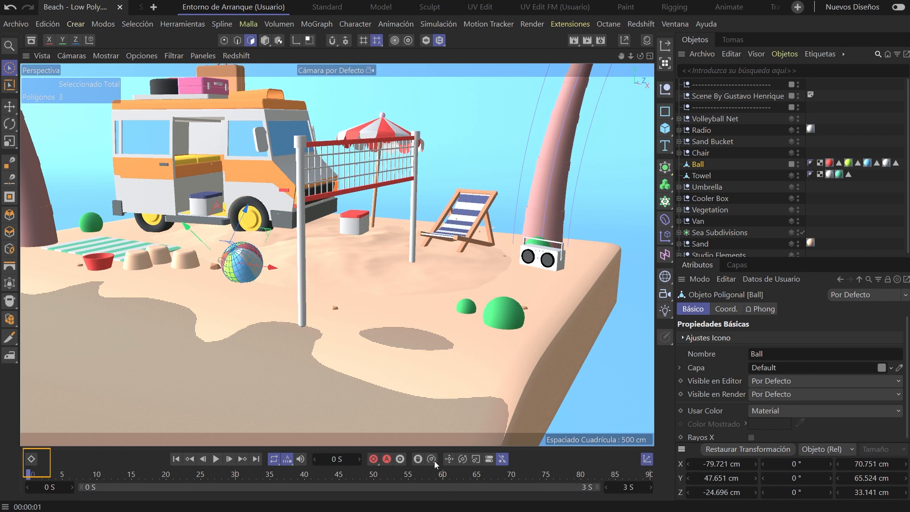
click(30, 457)
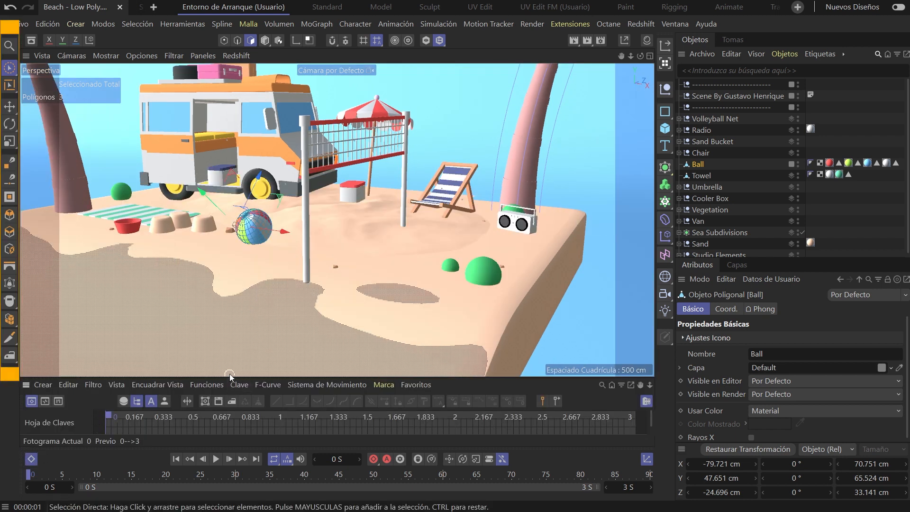
drag(231, 379, 232, 264)
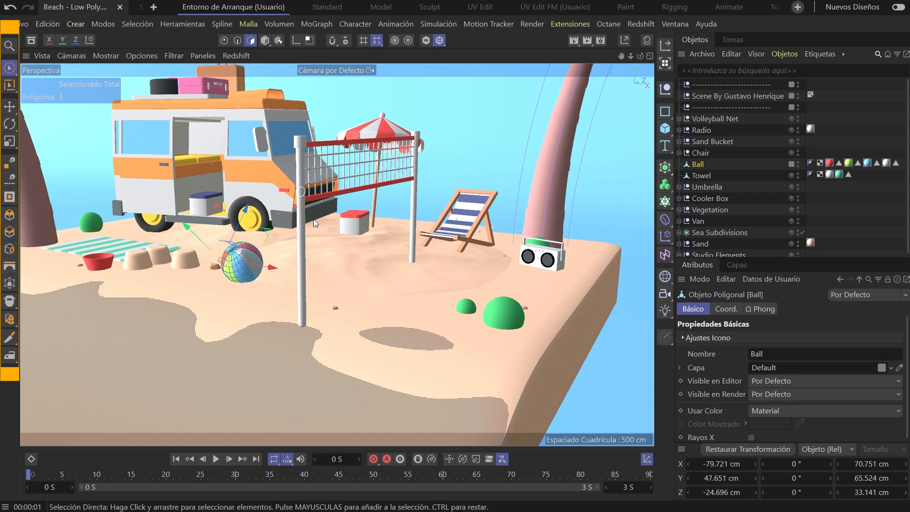
Step: Compare the tool palette for the Ball in model, polygon, edge and point modes, ending in model mode
alt+right_drag(201, 246, 332, 218)
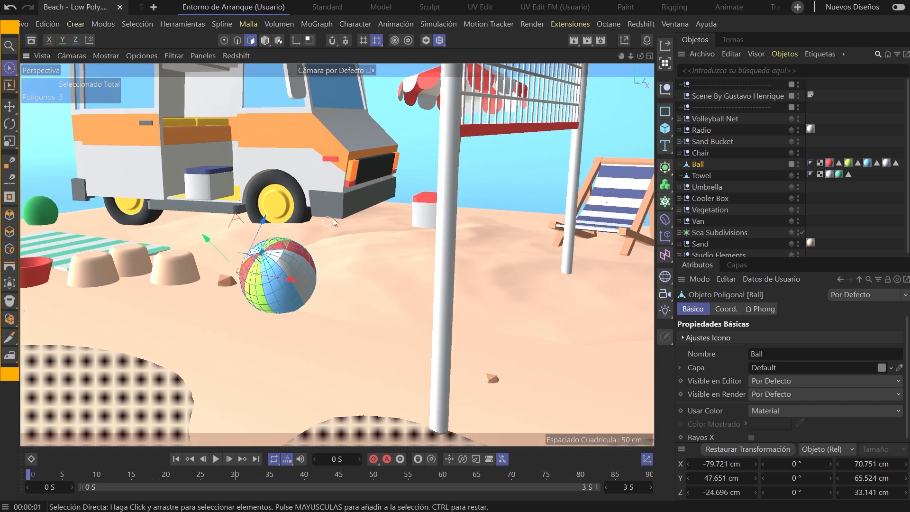
alt+middle_drag(333, 218, 346, 241)
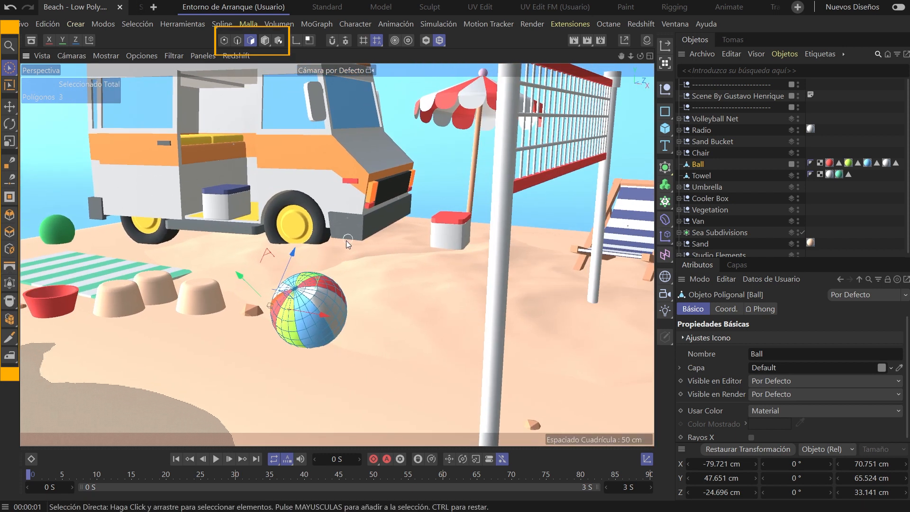
click(264, 42)
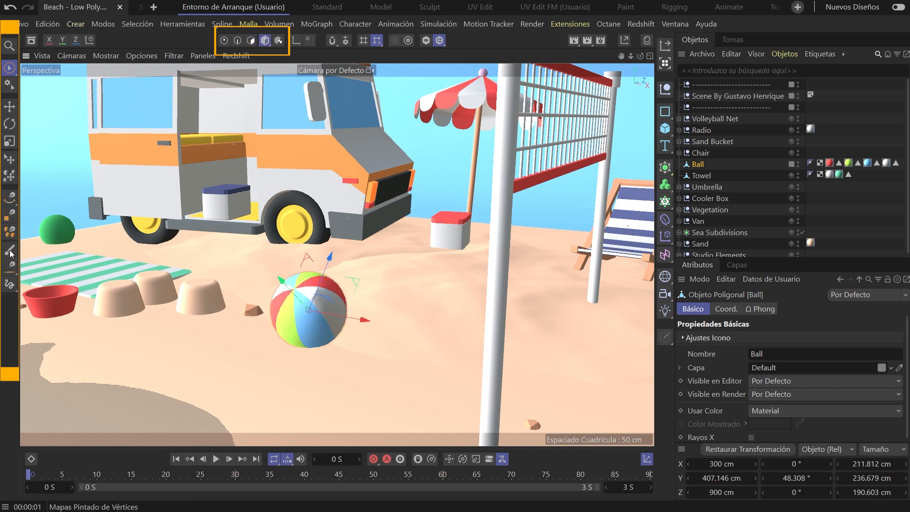
click(251, 40)
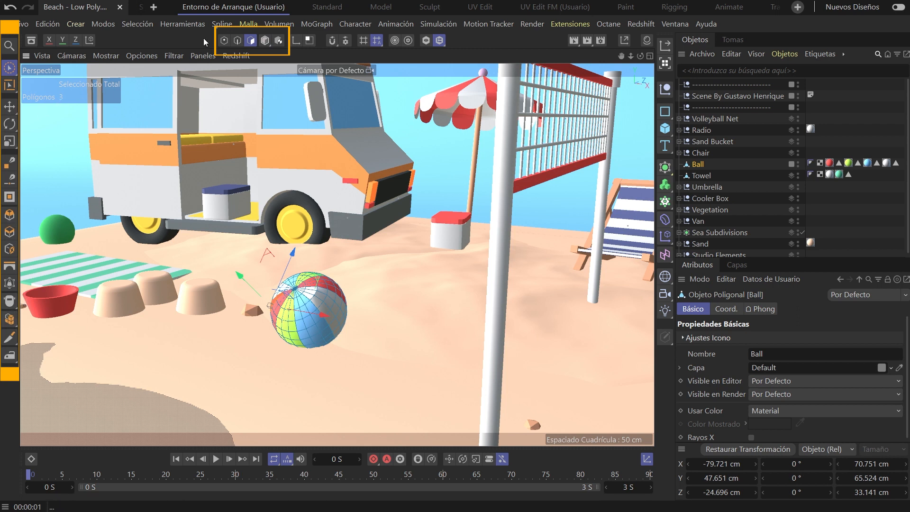
click(238, 40)
click(223, 41)
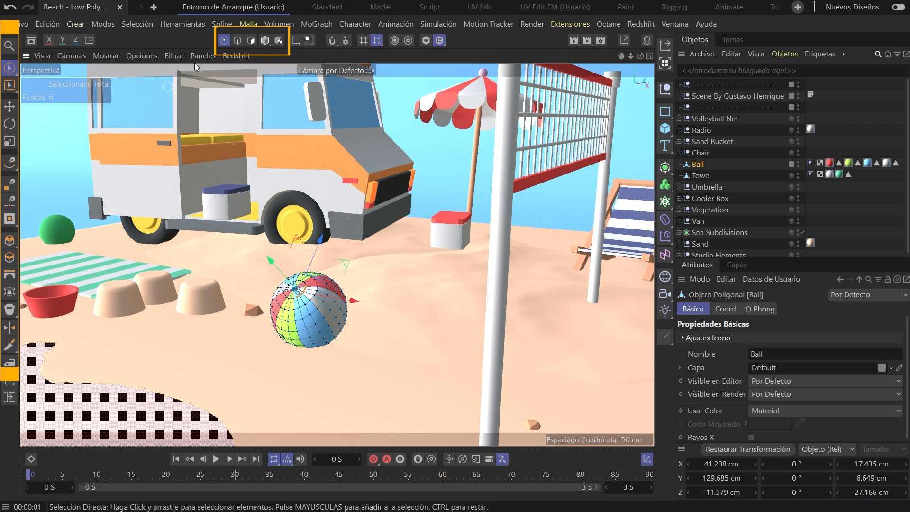
click(266, 41)
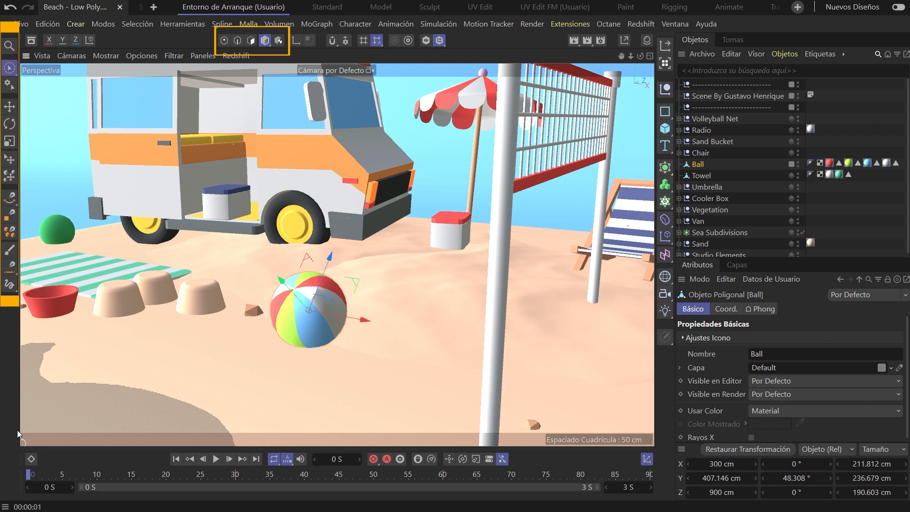
Step: Use Pintar Garabato with a blue color to sketch a circle and an arrow over the beach ball
click(10, 288)
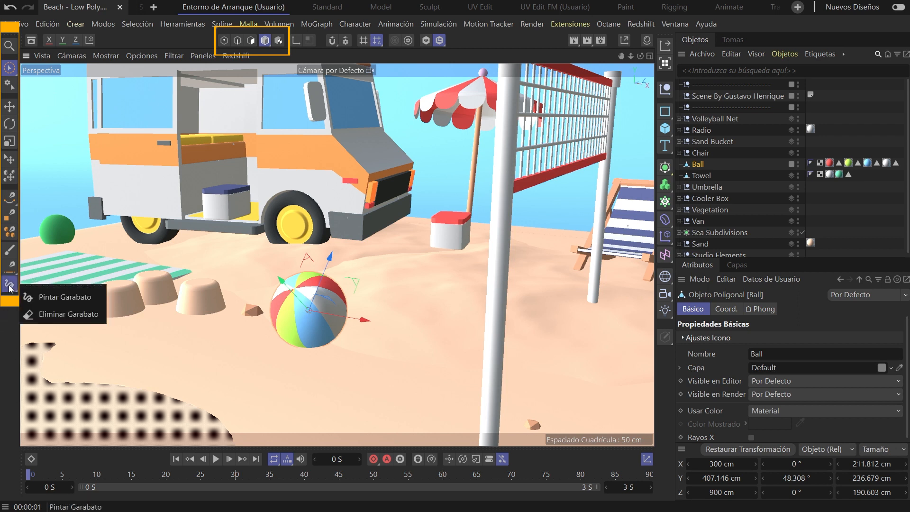
click(55, 298)
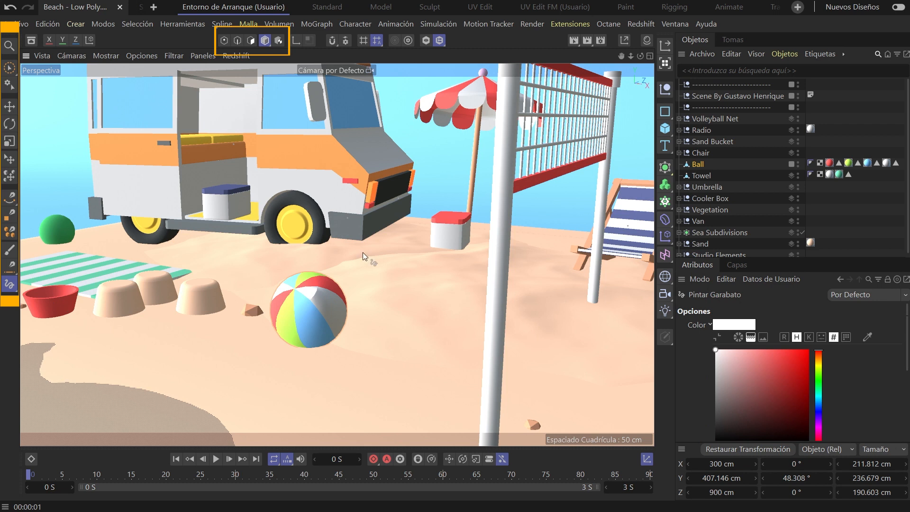
click(801, 360)
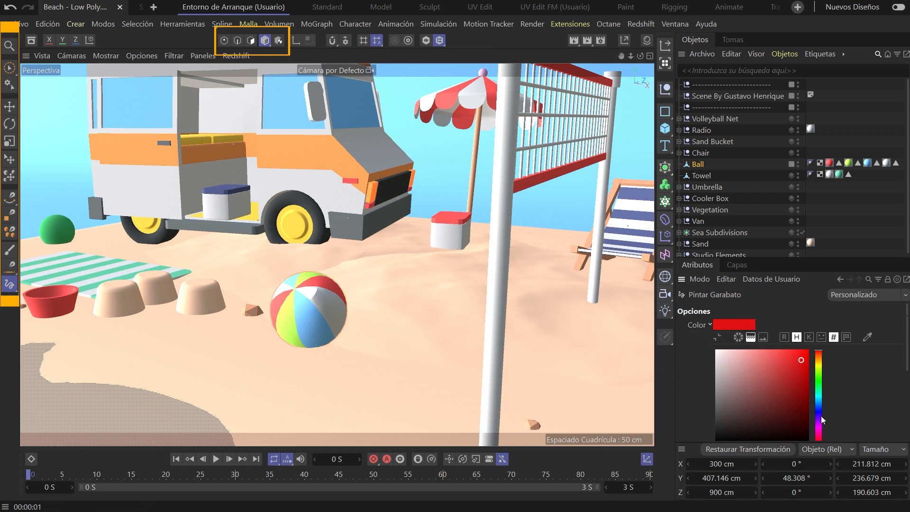
click(818, 412)
drag(299, 309, 337, 254)
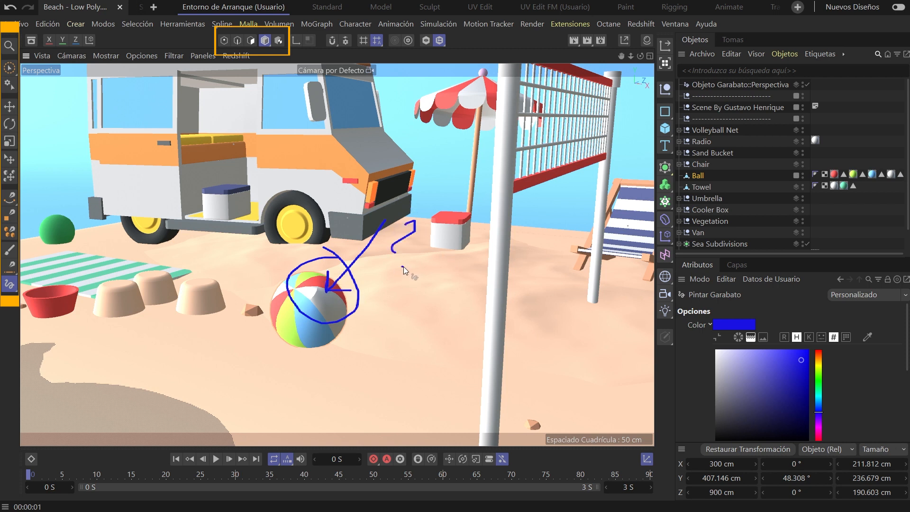
Step: Finish a blue doodle question mark beside the beach ball's arrow and doodle arrows pointing at the two small rocks
drag(408, 220, 415, 229)
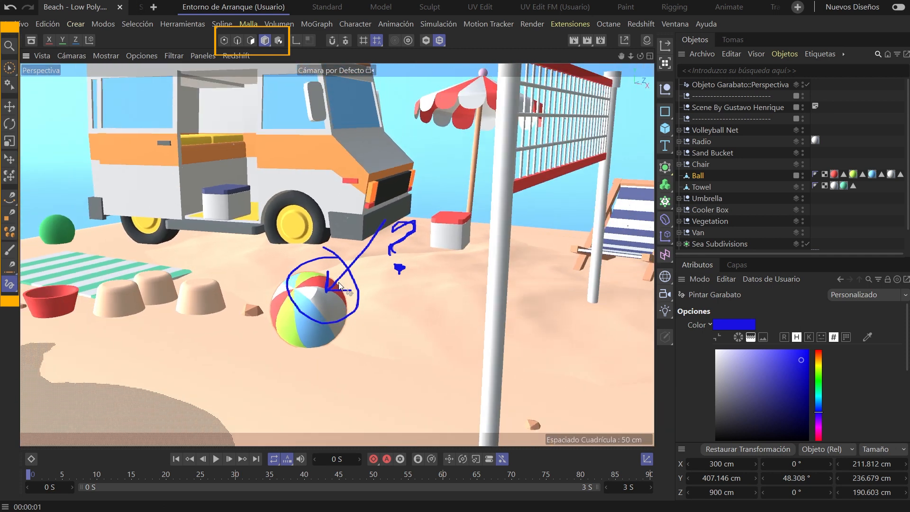
scroll(339, 286, down, 3)
scroll(338, 285, up, 4)
scroll(339, 285, down, 4)
scroll(339, 286, up, 6)
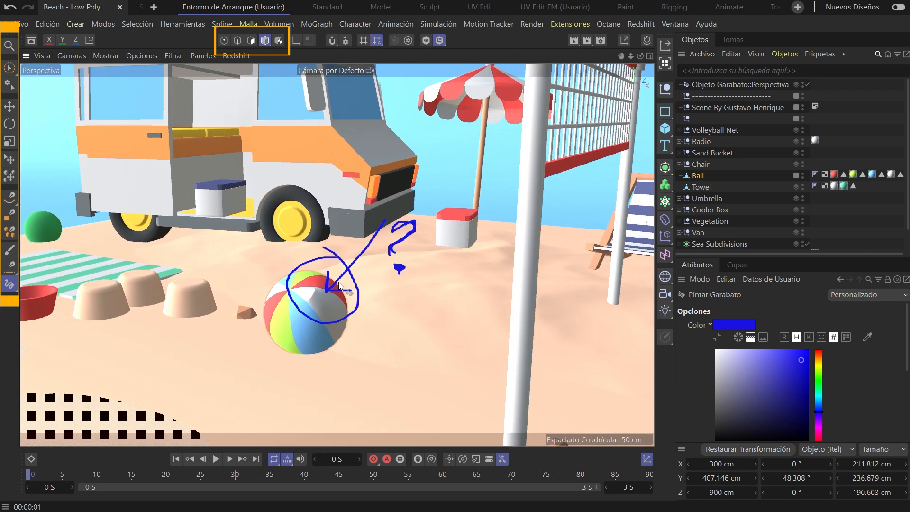
scroll(339, 284, down, 3)
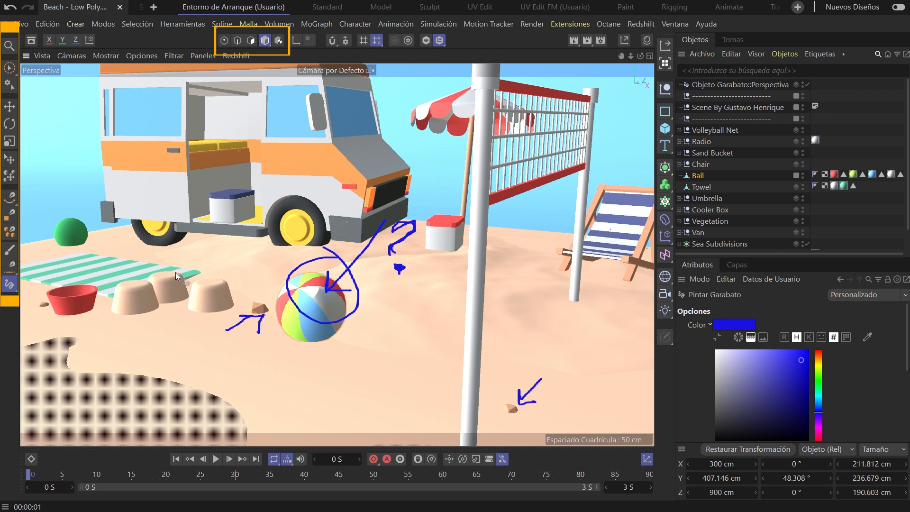
Step: Delete the doodle object from the beach scene and activate the Eliminar Garabato tool
click(716, 84)
key(Delete)
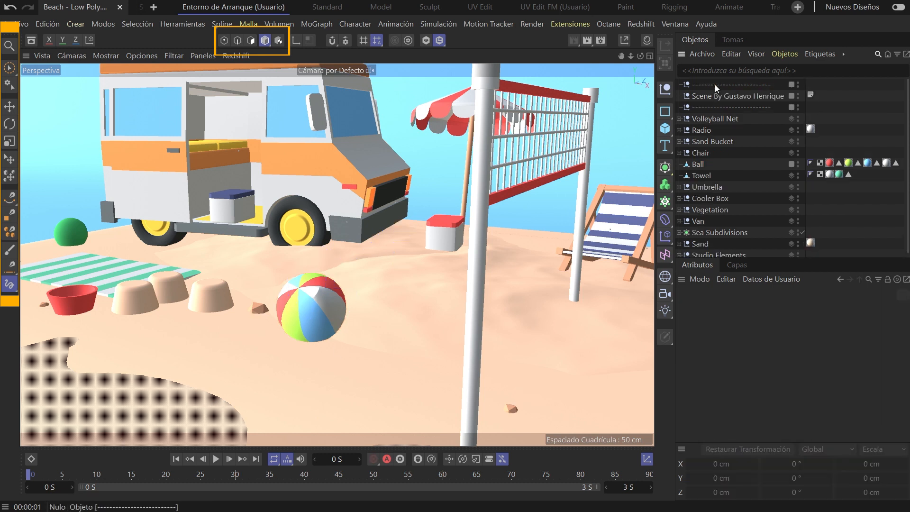
click(18, 284)
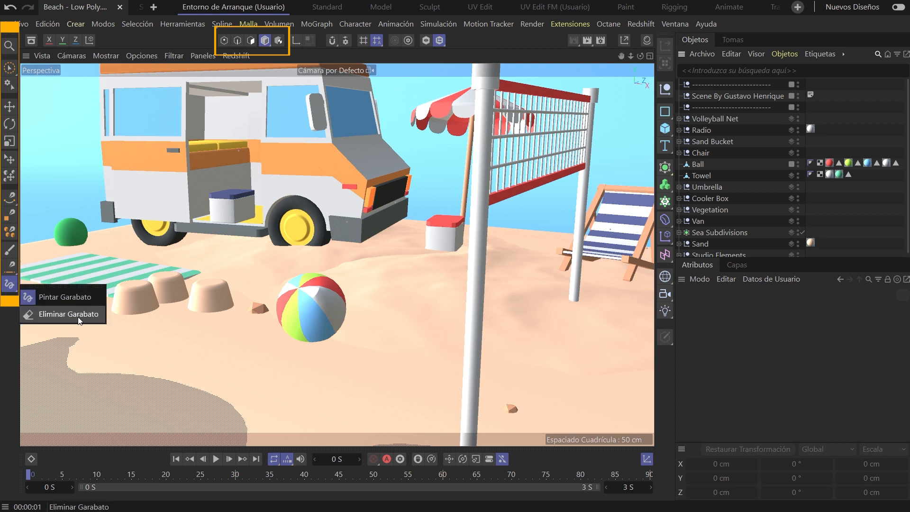
click(79, 314)
Step: In the two-cube scene, use model mode and Herramienta Guía to draw an infinite line guide through the cubes' facing top corners
click(16, 270)
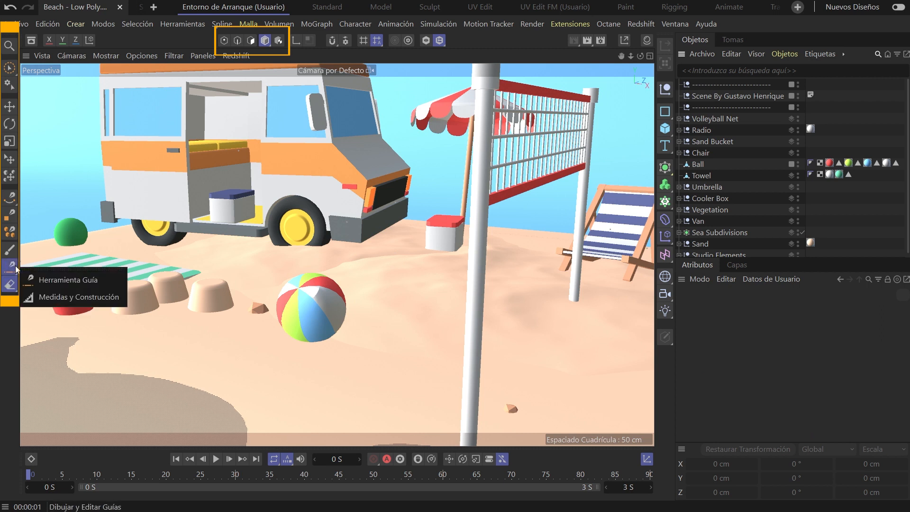
click(58, 265)
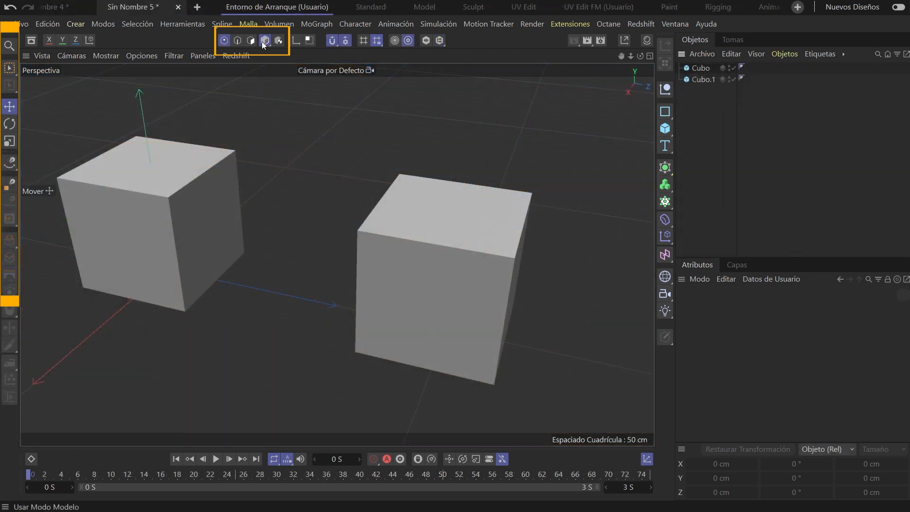
click(264, 41)
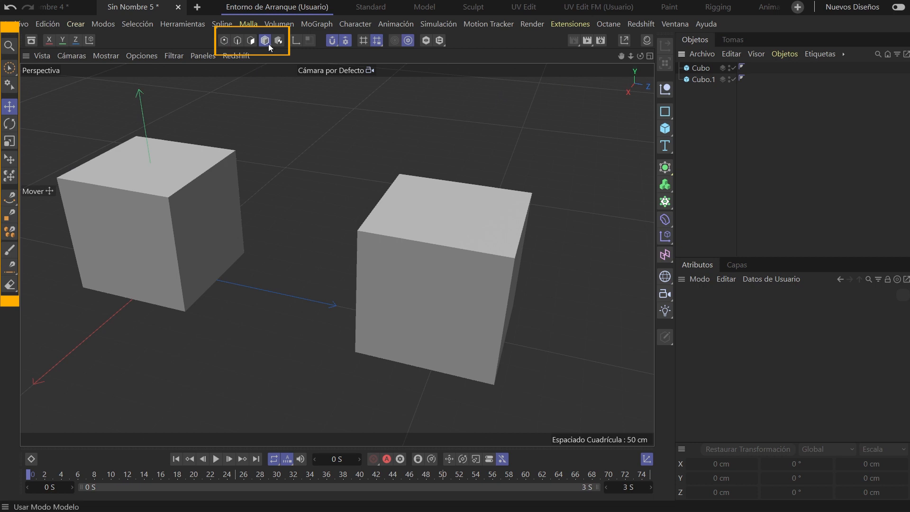
alt+drag(320, 184, 364, 154)
click(9, 265)
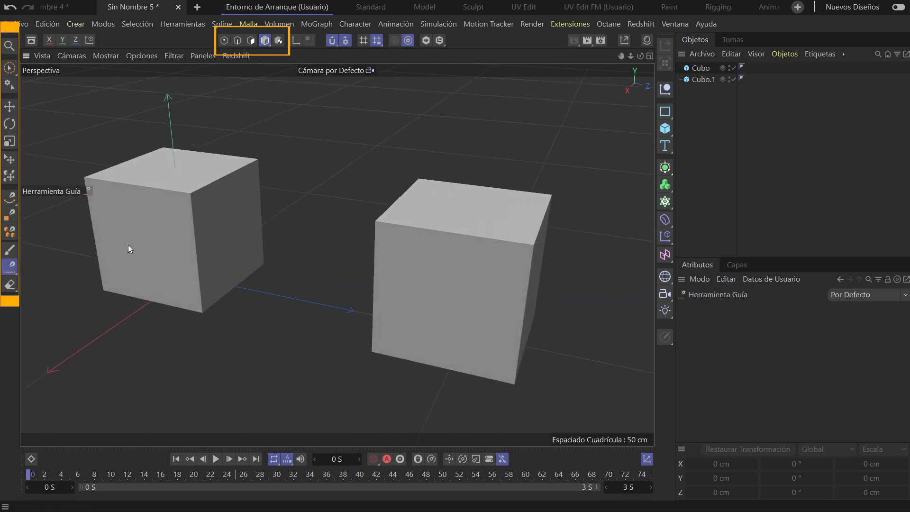
drag(258, 160, 406, 177)
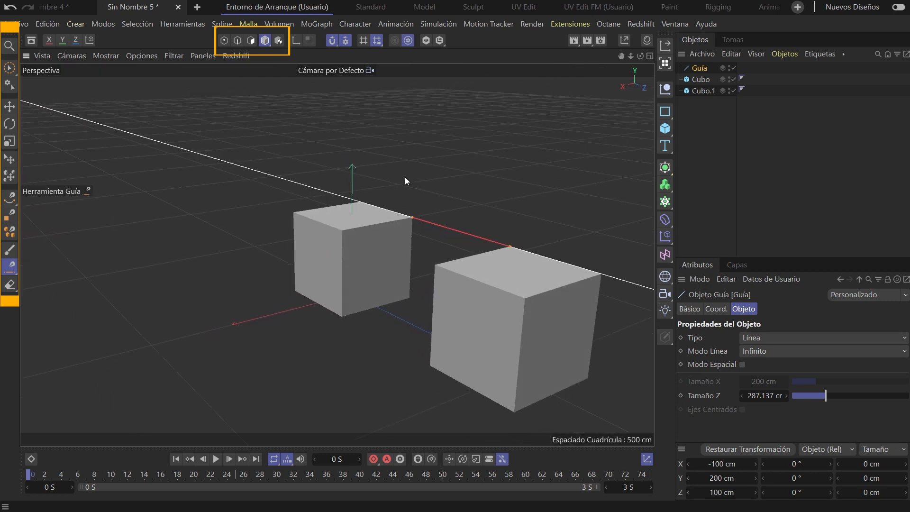
Step: Check the Fijar snapping options, and move Cubo away from the other cube to about 1287 cm in Z
click(345, 44)
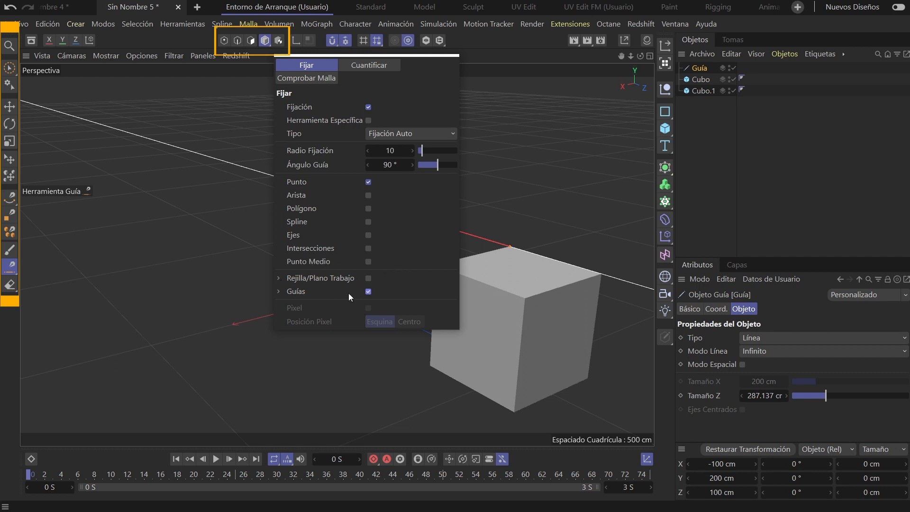
click(701, 83)
key(e)
drag(352, 257, 247, 215)
alt+drag(248, 182, 431, 161)
alt+middle_drag(505, 169, 553, 187)
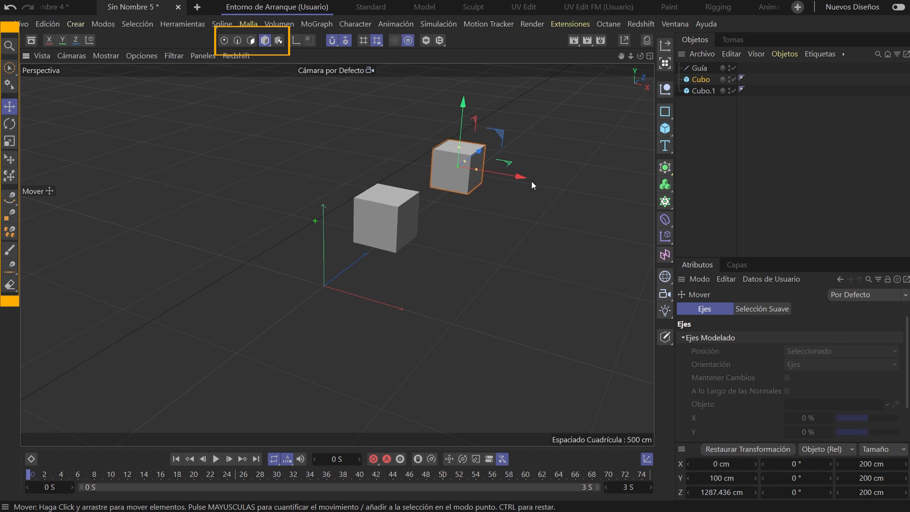
Step: Draw a plane guide about 200 by 599 cm bridging the facing top edges of the two cubes
alt+drag(530, 181, 510, 184)
alt+middle_drag(510, 184, 201, 193)
alt+right_drag(180, 238, 296, 227)
alt+drag(297, 228, 281, 211)
alt+middle_drag(280, 211, 195, 215)
alt+drag(192, 217, 235, 195)
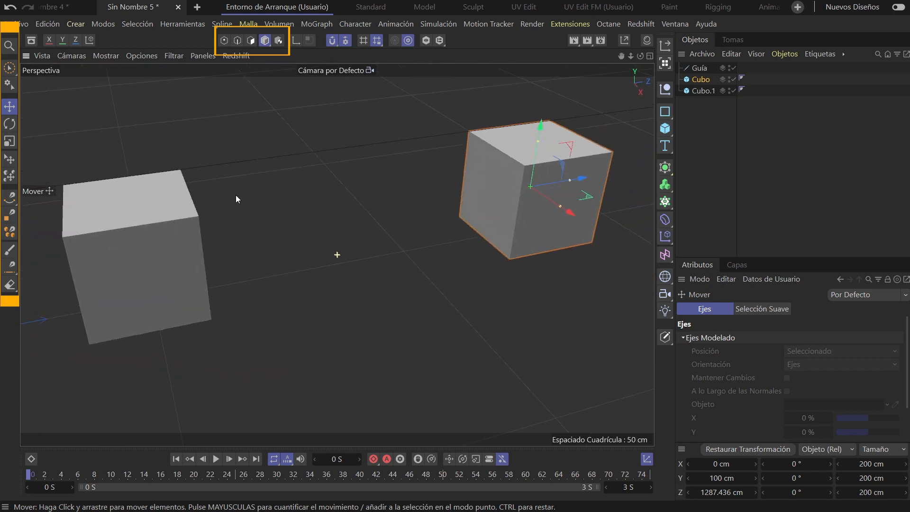
alt+middle_drag(235, 195, 225, 199)
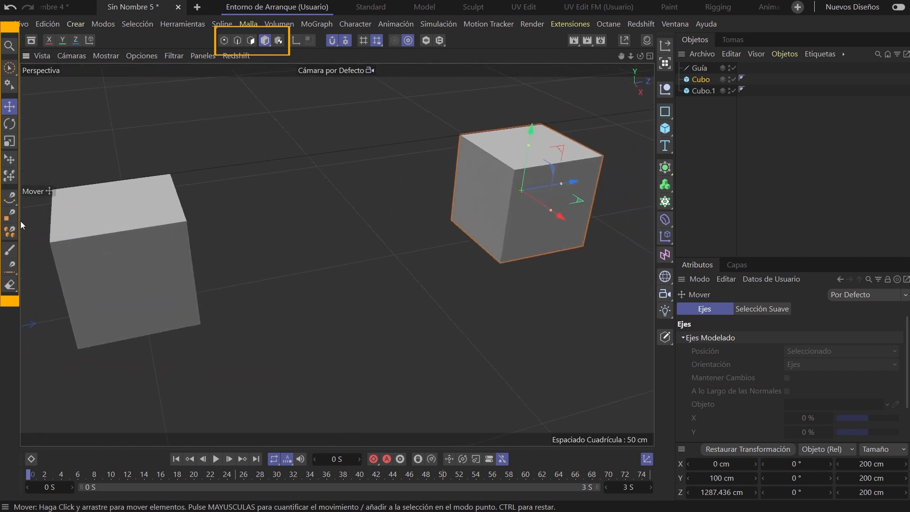
click(9, 270)
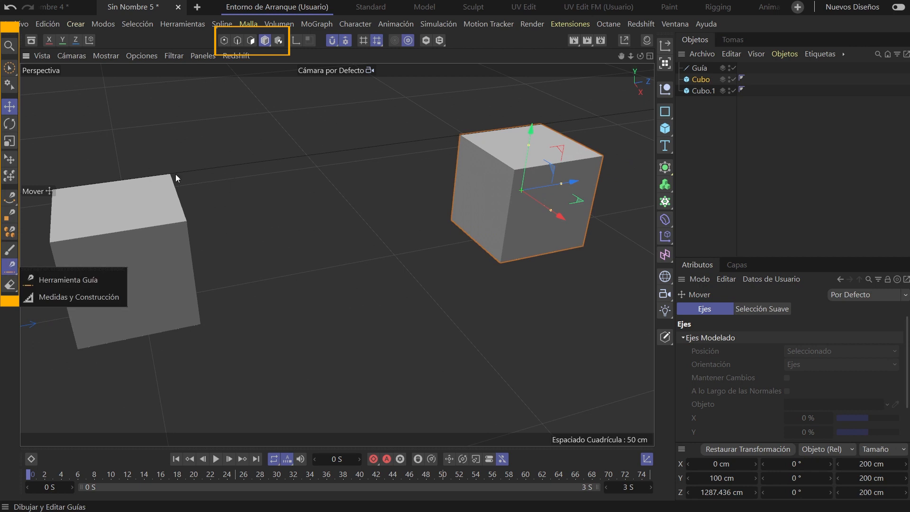
click(66, 279)
drag(169, 174, 513, 169)
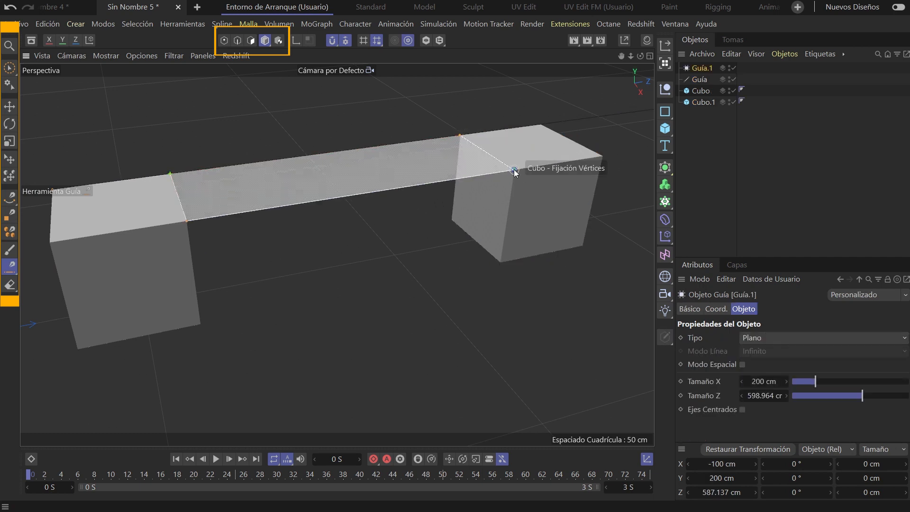
Step: Add a primitive object and move it around the guide plane between the cubes
alt+drag(295, 186, 376, 189)
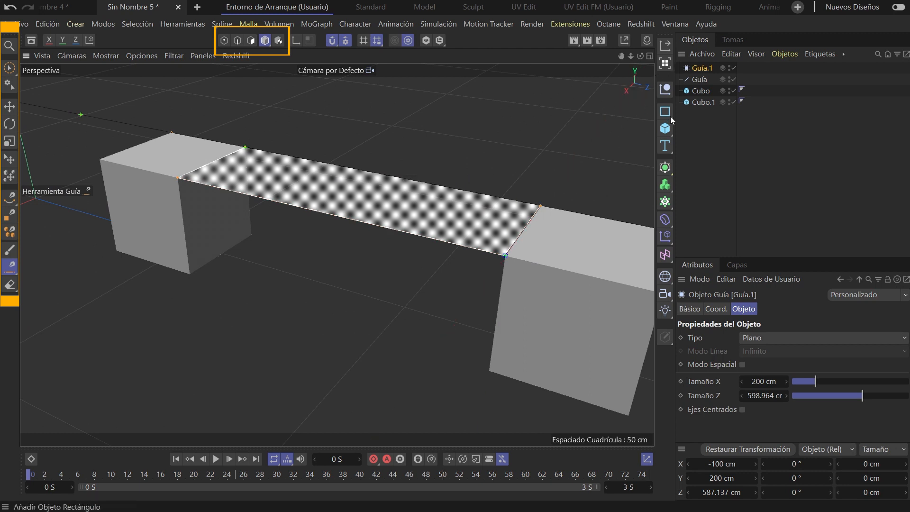
drag(666, 132, 775, 173)
key(e)
drag(75, 243, 341, 204)
drag(340, 202, 342, 240)
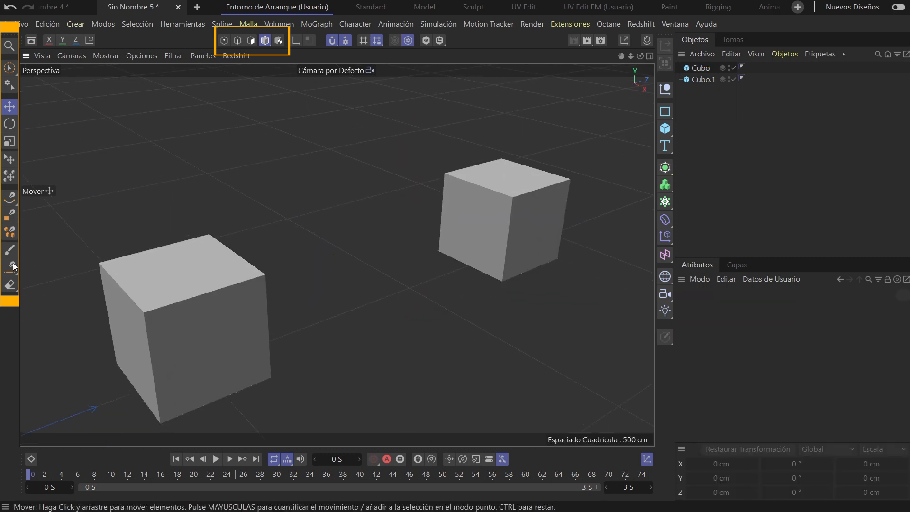
Step: Use Medidas y Construcción to measure between the cubes' facing top corners, adding a third measuring point
click(9, 266)
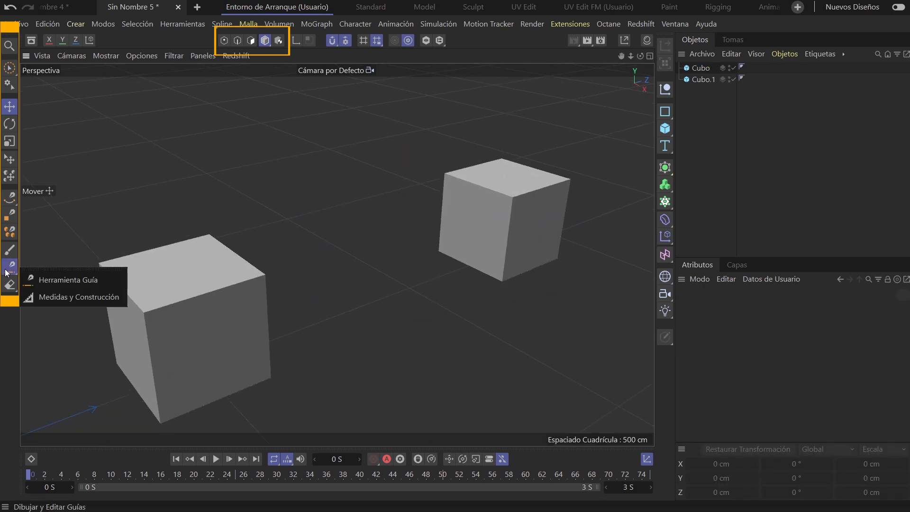
click(101, 302)
alt+drag(332, 265, 308, 250)
scroll(482, 206, down, 3)
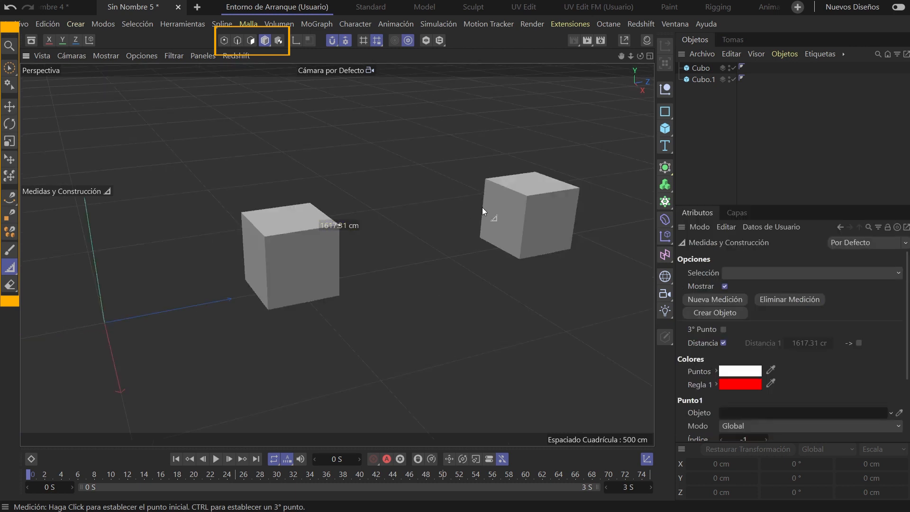
click(526, 196)
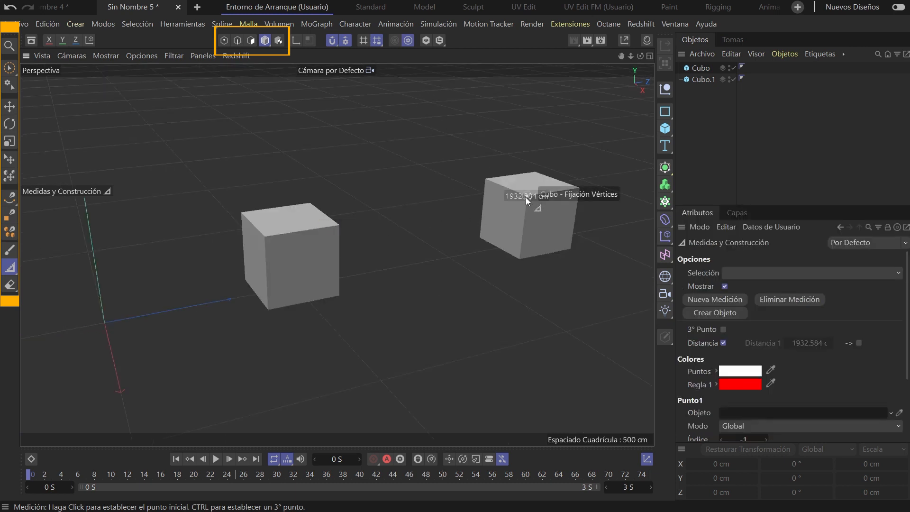
ctrl+click(342, 226)
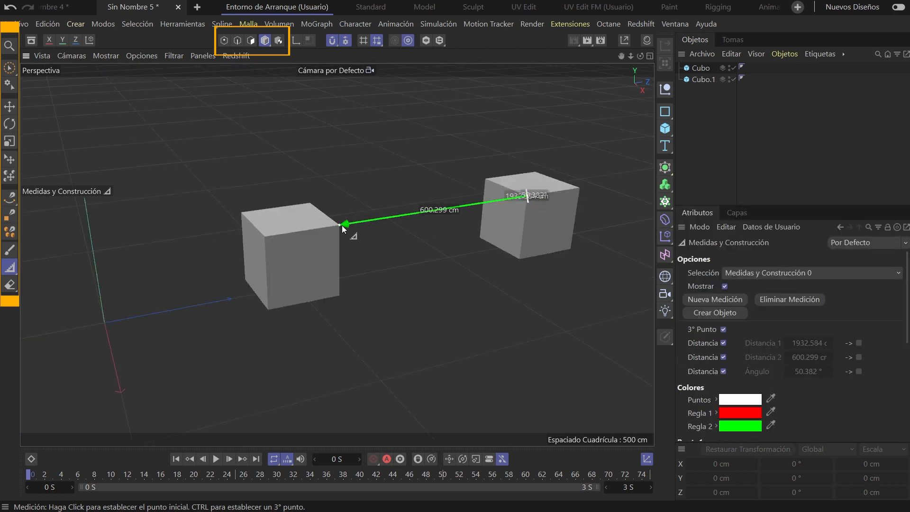
Step: Reposition the red ruler's end point on other cube corners, finishing along a top edge of the near cube
alt+drag(343, 227, 399, 187)
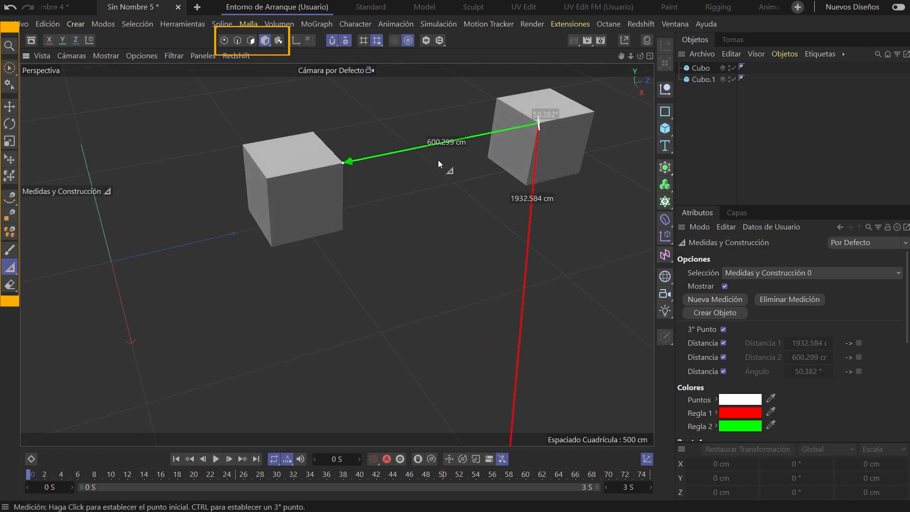
click(311, 134)
alt+drag(351, 136, 539, 171)
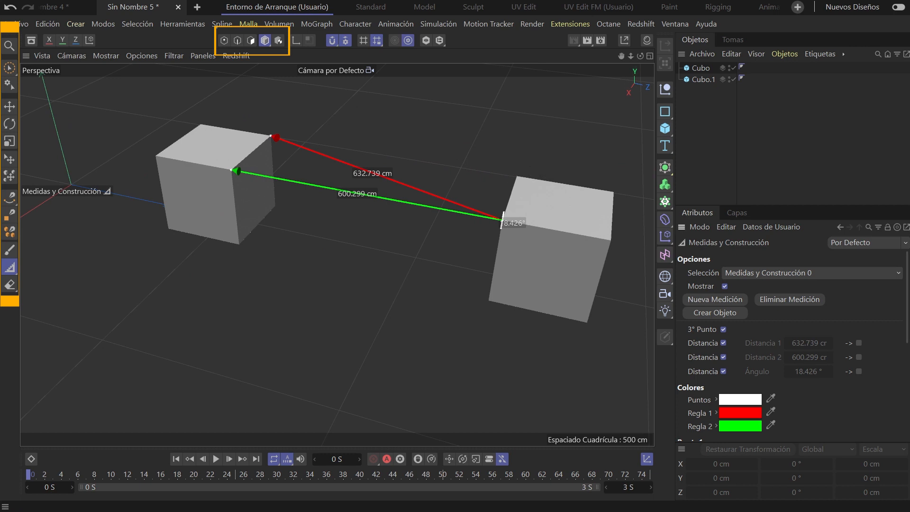
click(517, 175)
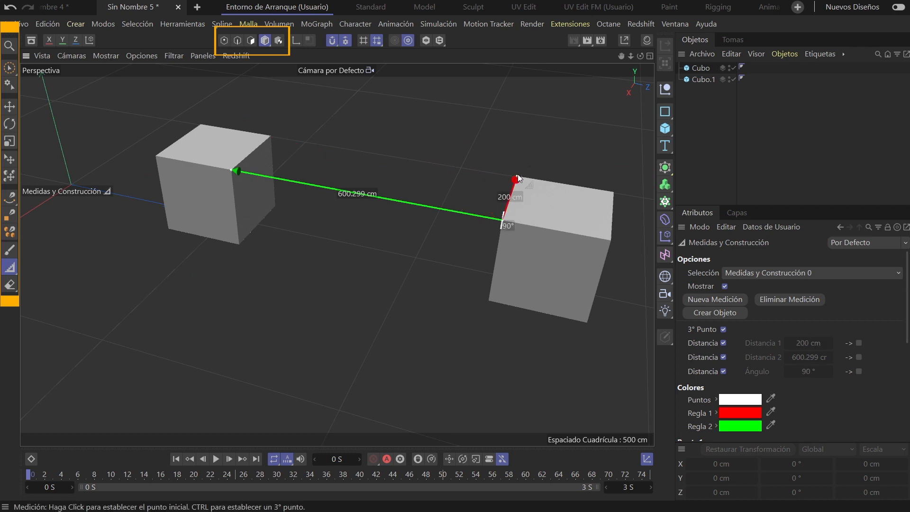
Step: Measure a cube's top edge against the diagonal of its side face and create an object from the measurement
alt+drag(474, 208, 532, 206)
alt+middle_drag(532, 205, 233, 112)
alt+right_drag(395, 164, 445, 163)
alt+middle_drag(398, 192, 411, 222)
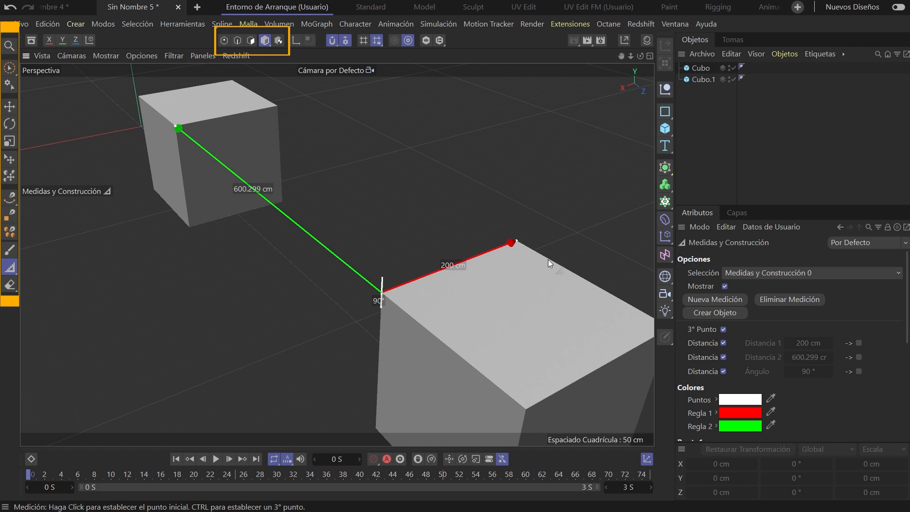
alt+drag(499, 277, 405, 315)
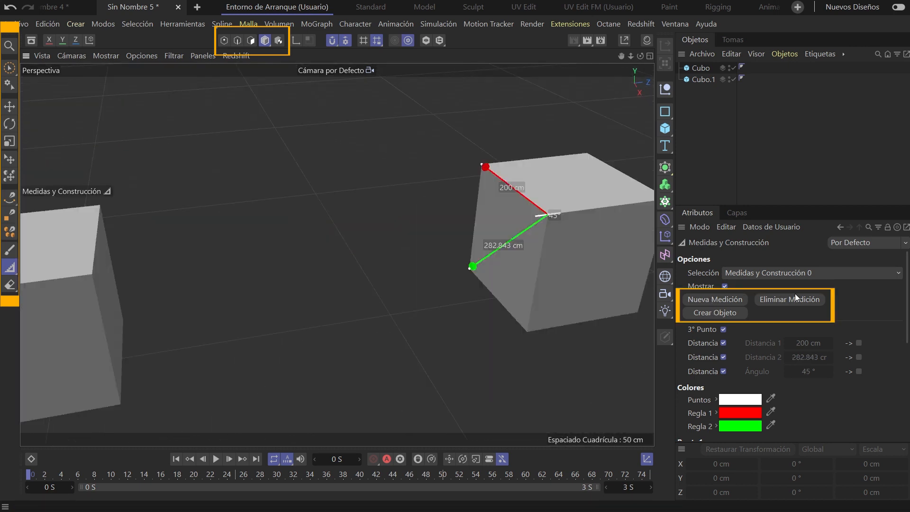
click(714, 313)
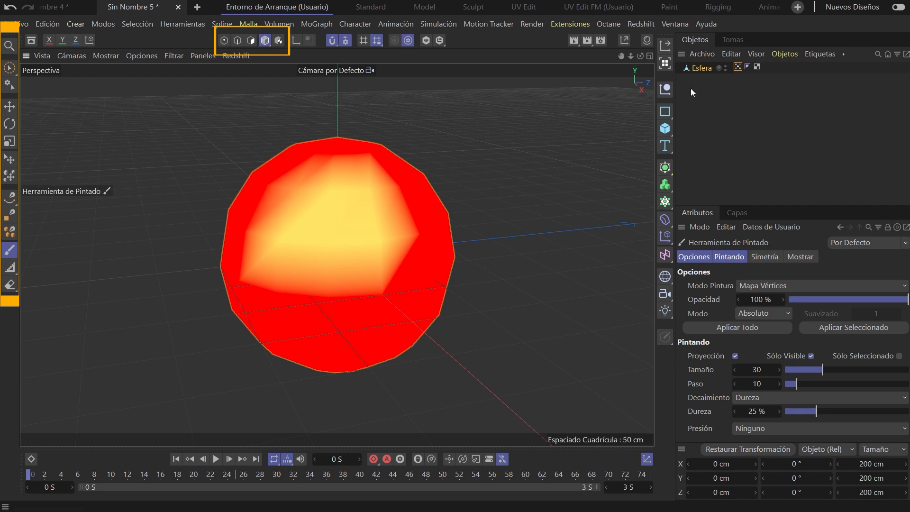
Step: Paint the Esfera's vertex map over more of its surface using Herramienta de Pintado at 100% opacity
mouse_move(416, 233)
alt+mouse_down()
mouse_move(413, 246)
mouse_move(427, 190)
mouse_move(368, 247)
mouse_move(347, 302)
mouse_move(411, 230)
mouse_move(314, 280)
mouse_move(312, 240)
mouse_move(240, 267)
mouse_move(393, 256)
mouse_move(371, 218)
mouse_move(348, 265)
mouse_move(381, 255)
alt+mouse_up()
alt+right_drag(499, 279, 471, 280)
mouse_move(471, 280)
alt+mouse_down()
mouse_move(452, 270)
mouse_move(568, 270)
mouse_move(487, 253)
mouse_move(446, 204)
mouse_move(455, 203)
mouse_move(465, 214)
mouse_move(395, 298)
mouse_move(412, 252)
mouse_move(312, 267)
alt+mouse_up()
mouse_move(411, 274)
alt+mouse_down()
mouse_move(326, 290)
mouse_move(422, 263)
mouse_move(433, 268)
mouse_move(410, 270)
mouse_move(498, 267)
mouse_move(355, 267)
mouse_move(415, 234)
mouse_move(366, 305)
mouse_move(385, 283)
mouse_move(400, 229)
mouse_move(424, 237)
mouse_move(441, 226)
mouse_move(417, 278)
mouse_move(439, 238)
alt+mouse_up()
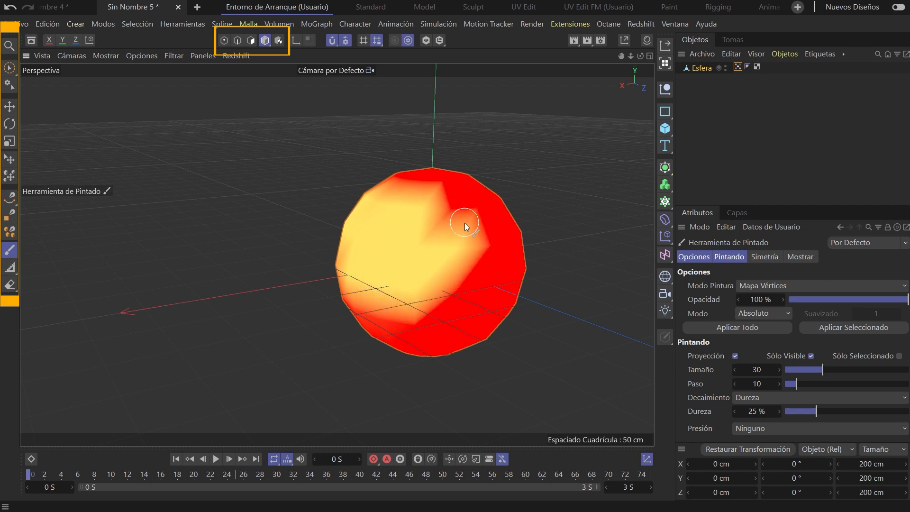
drag(437, 205, 448, 278)
mouse_move(393, 319)
mouse_down()
mouse_move(404, 292)
mouse_move(439, 257)
mouse_move(409, 217)
mouse_move(383, 230)
mouse_up()
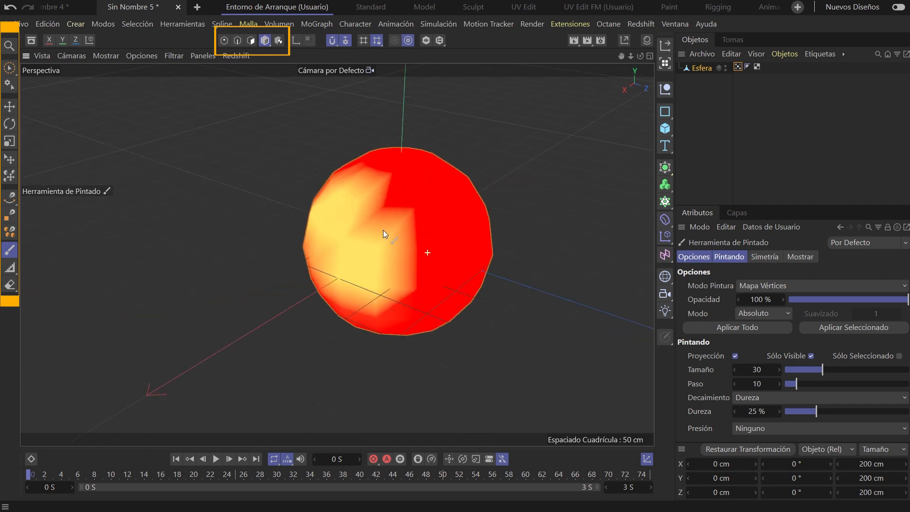
click(738, 66)
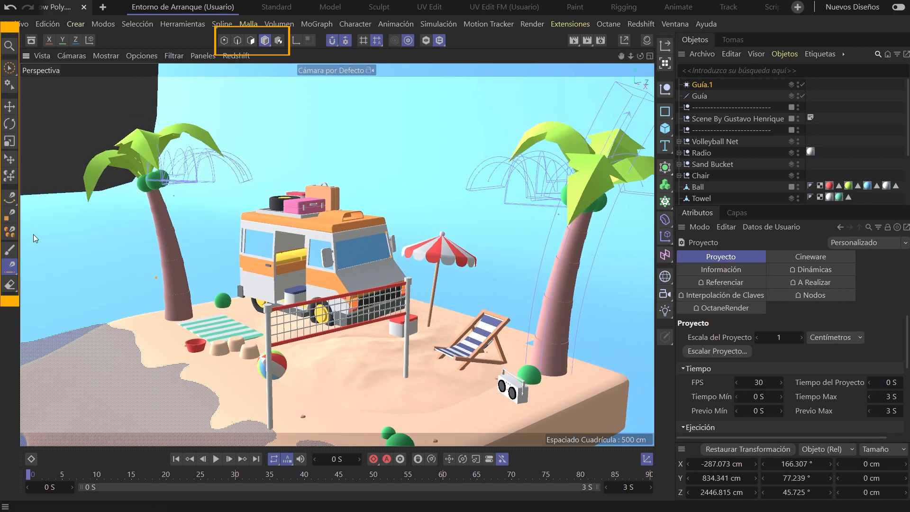
Step: Scatter beach ball copies with Lápiz Dispersión near the net and chair, and in a row along the shore
click(11, 233)
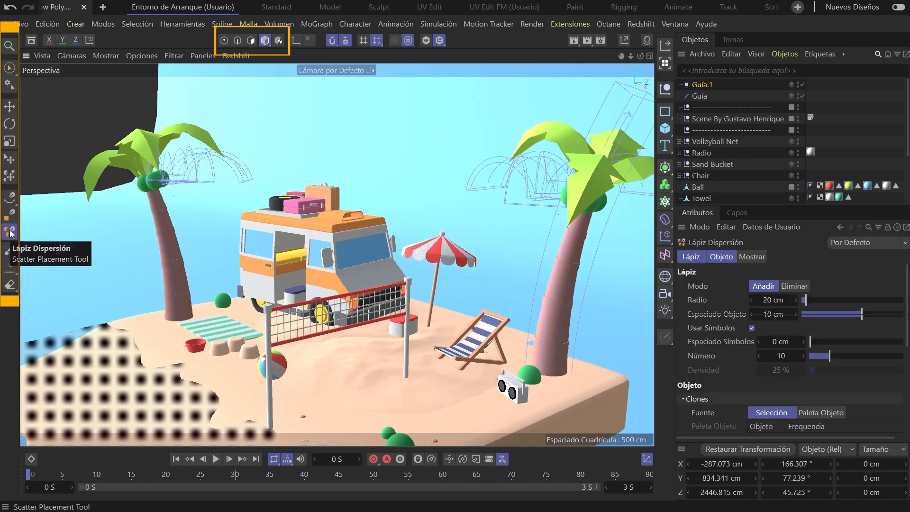
drag(369, 367, 360, 388)
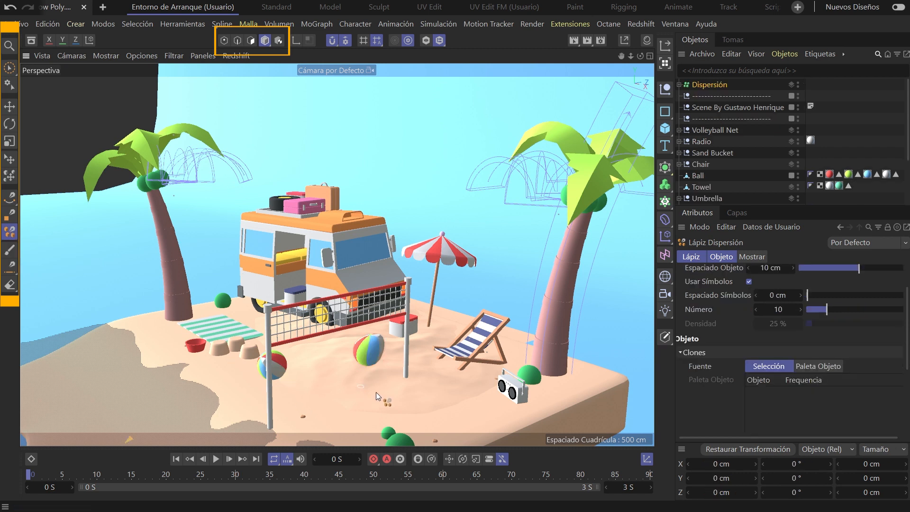
alt+middle_drag(447, 362, 467, 304)
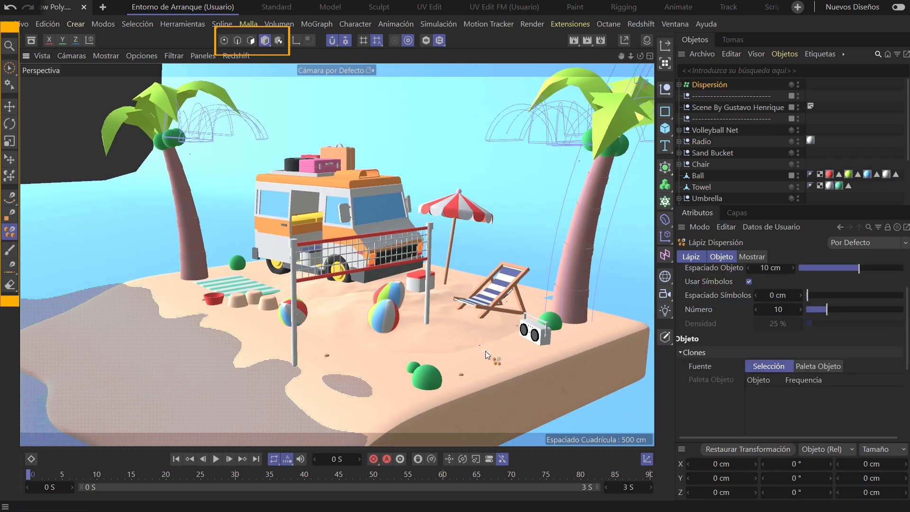
click(486, 351)
drag(262, 375, 161, 325)
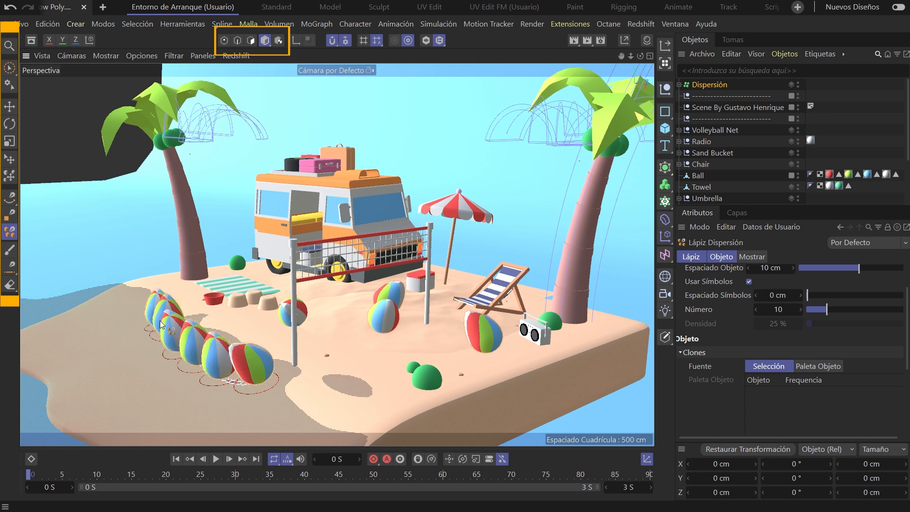
Step: Scatter beach ball copies with Lápiz Dispersión down the trunk of the palm tree beside the van
mouse_move(269, 322)
alt+mouse_down()
mouse_move(367, 291)
mouse_move(405, 354)
mouse_move(247, 219)
mouse_move(308, 237)
alt+mouse_up()
mouse_move(362, 252)
alt+mouse_down()
mouse_move(425, 257)
mouse_move(304, 270)
alt+mouse_up()
drag(324, 226, 342, 325)
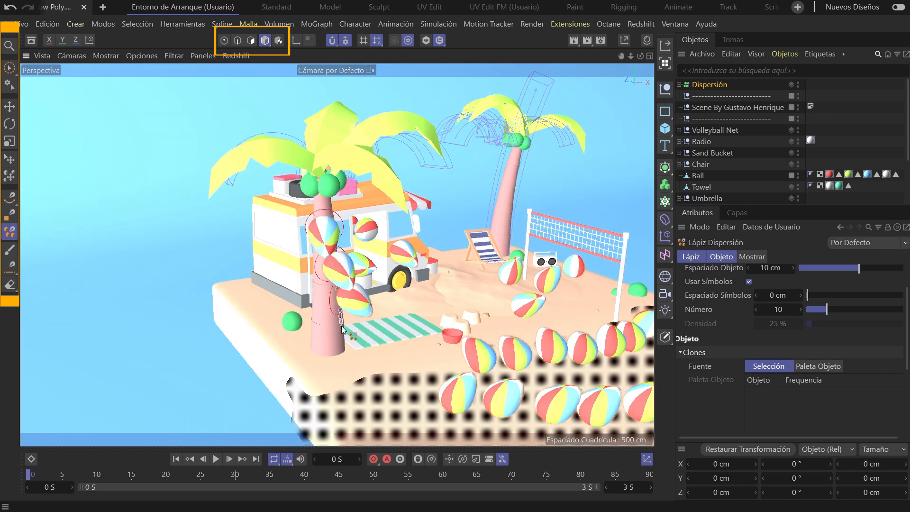
alt+drag(476, 321, 545, 294)
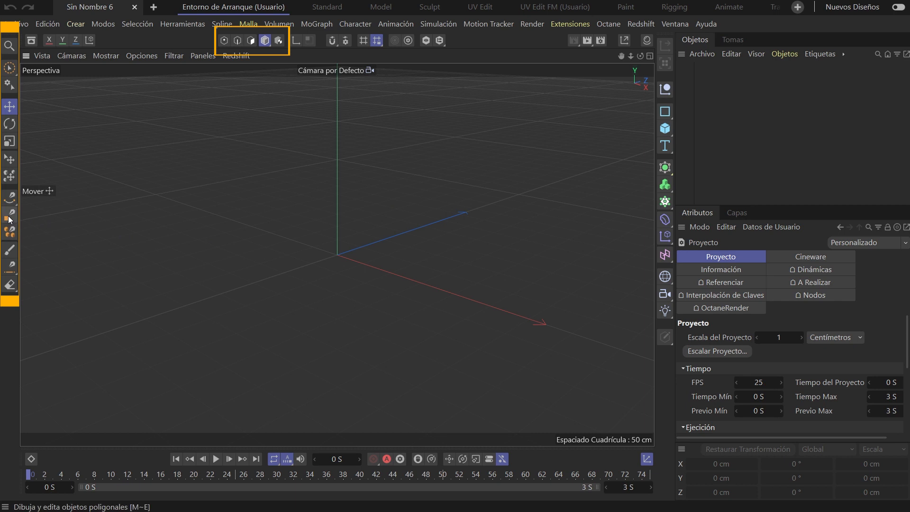
Step: Activate Lápiz Polígonos in the Superior view and enable snapping with the Rejilla/Plano Trabajo option
click(10, 216)
key(F2)
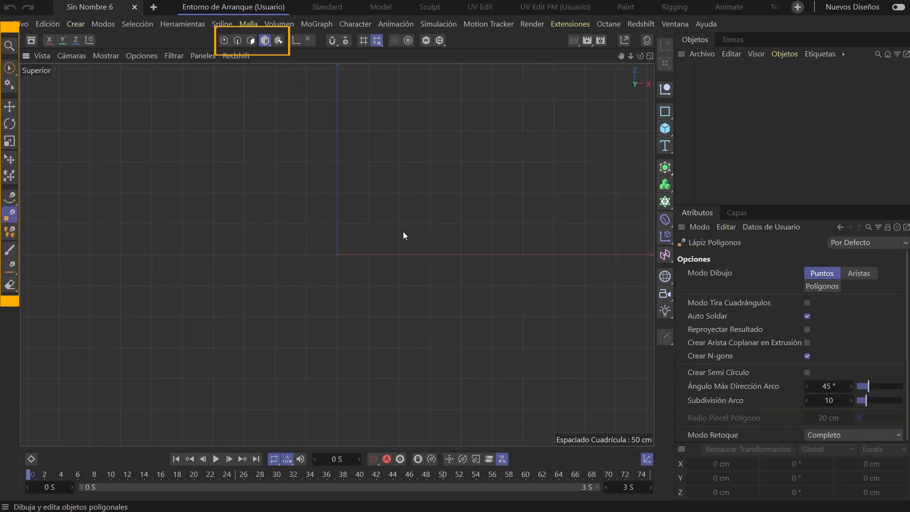
key(F1)
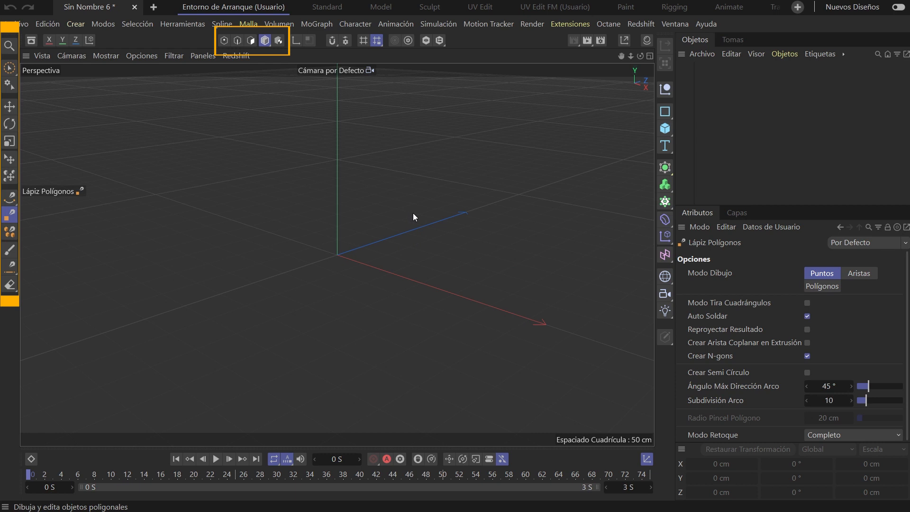
key(F2)
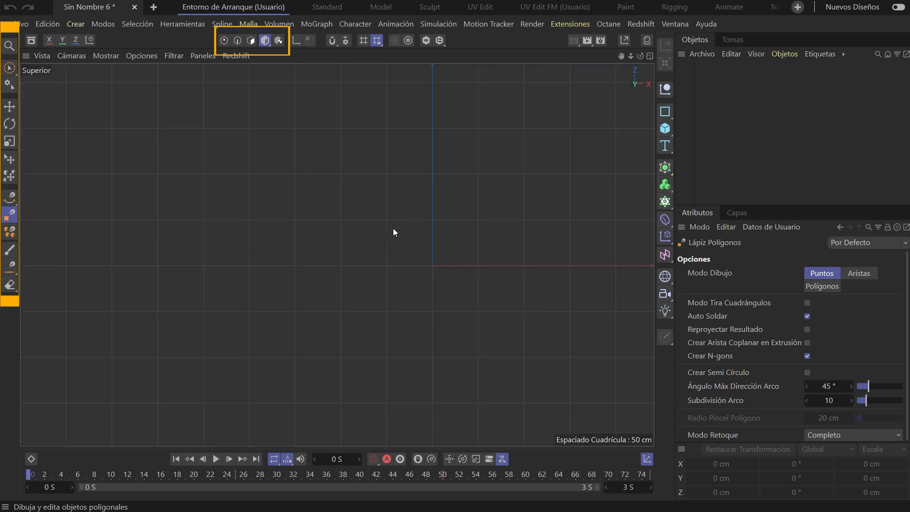
click(332, 42)
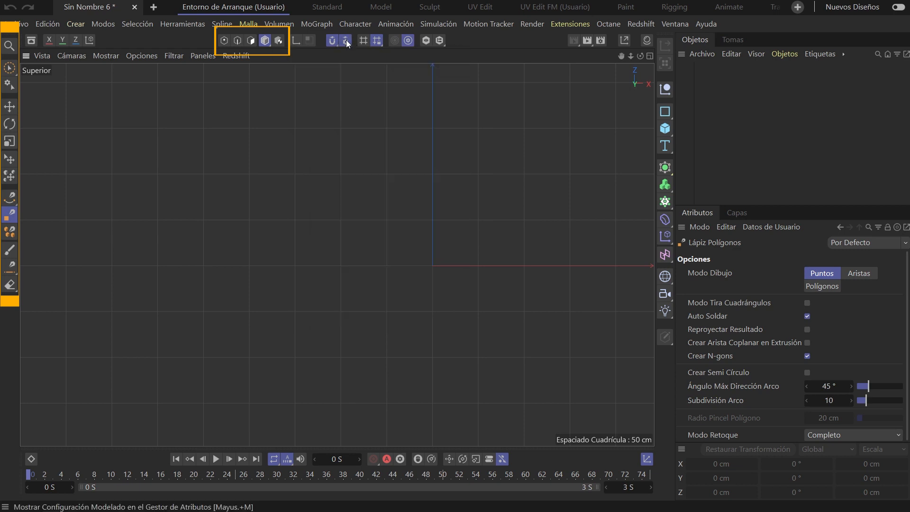
click(346, 41)
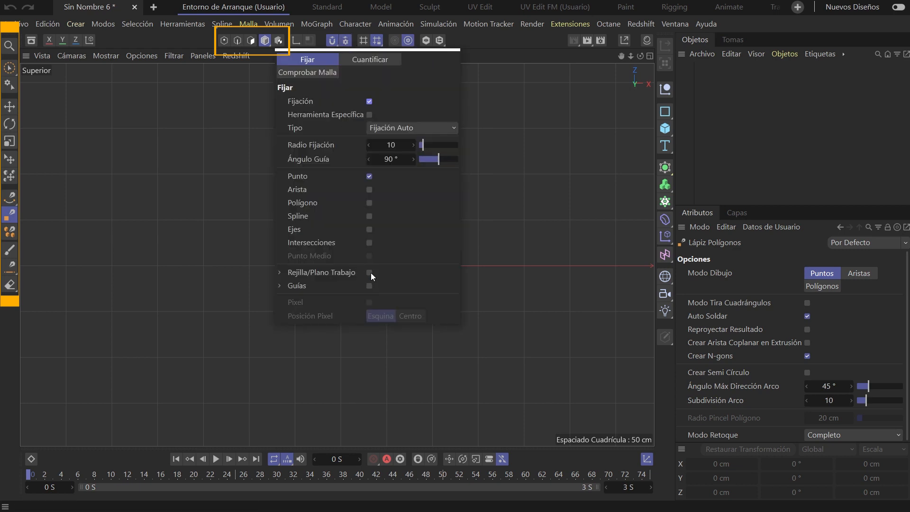
scroll(332, 223, up, 5)
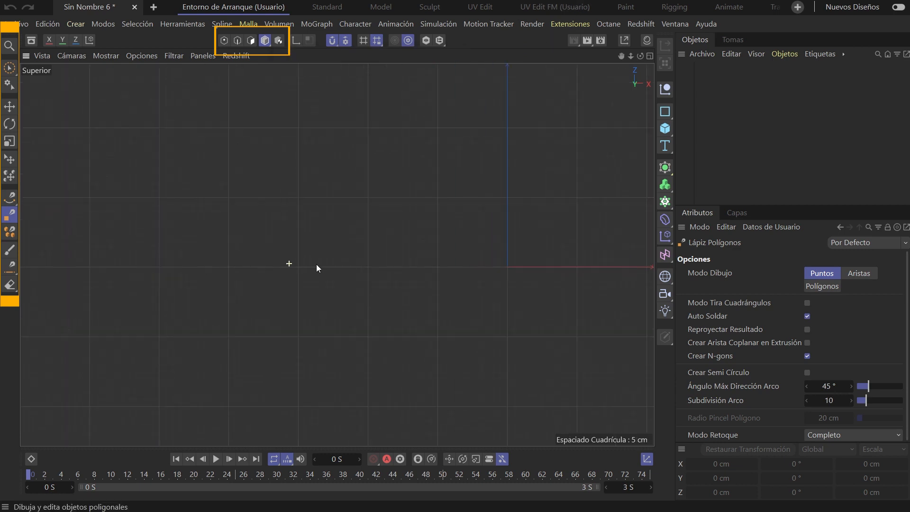
scroll(242, 247, down, 2)
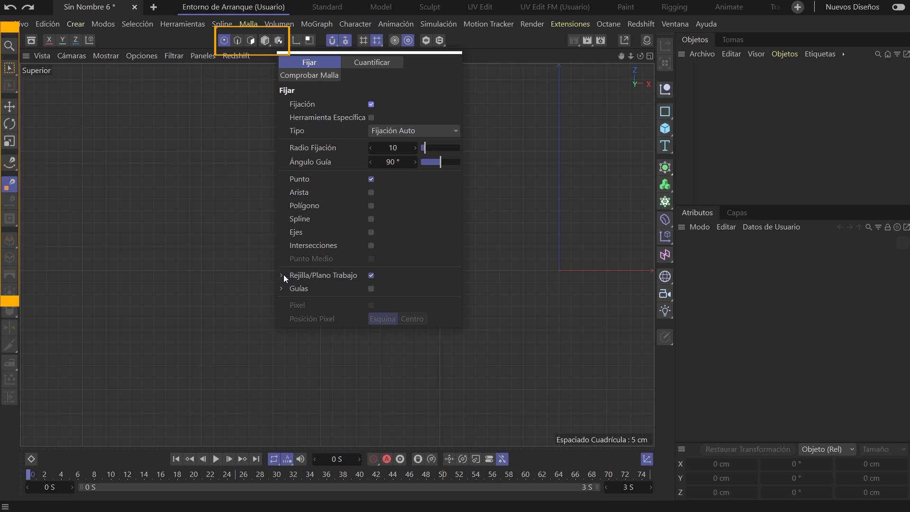
click(283, 274)
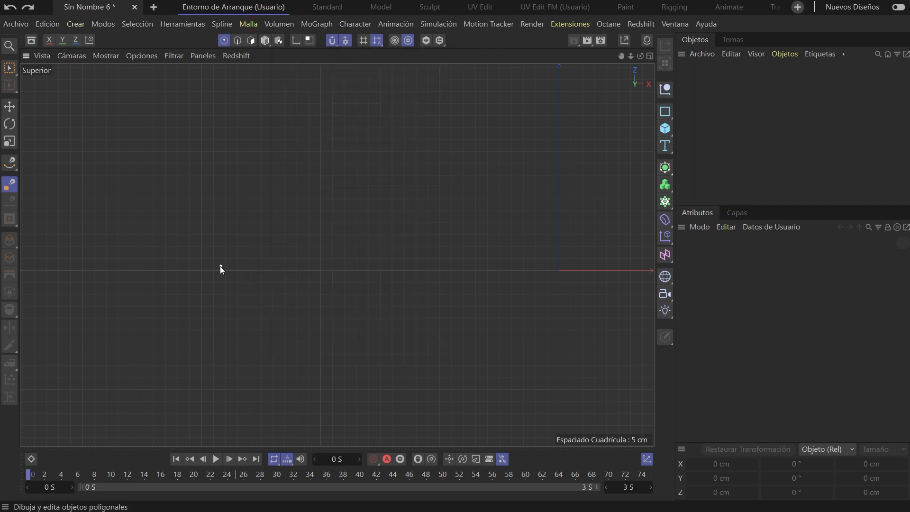
Step: Draw a closed, grid-snapped arrow polygon pointing up, about 100 cm wide and 150 cm long, with a triangular head and straight shaft
scroll(272, 261, down, 1)
alt+middle_drag(281, 258, 298, 288)
click(228, 295)
click(332, 87)
click(436, 294)
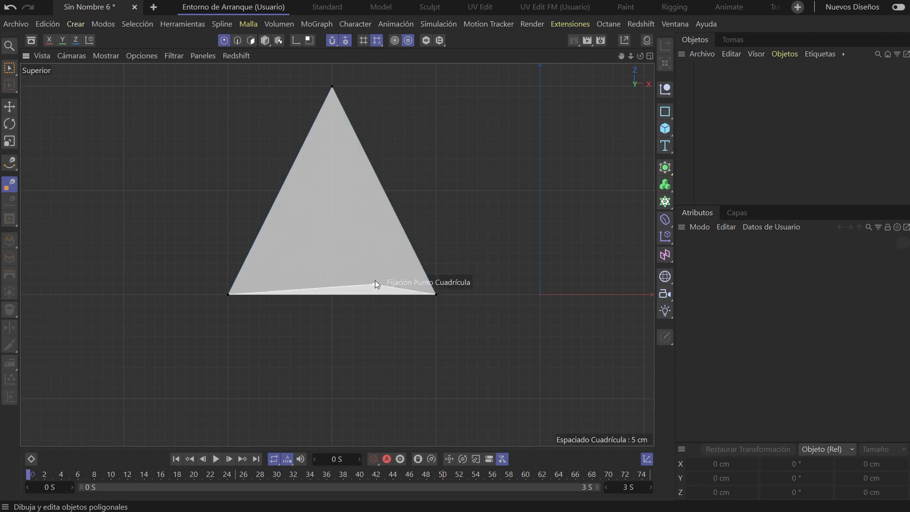
click(373, 284)
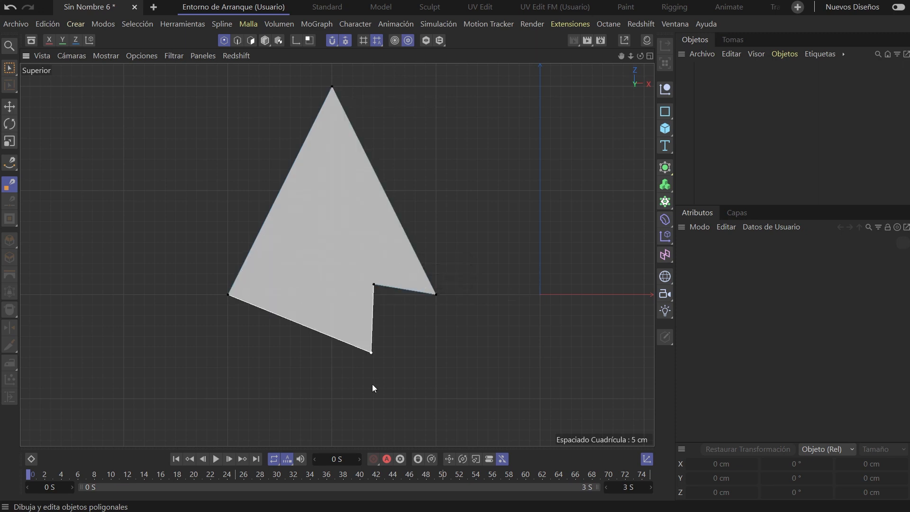
click(375, 398)
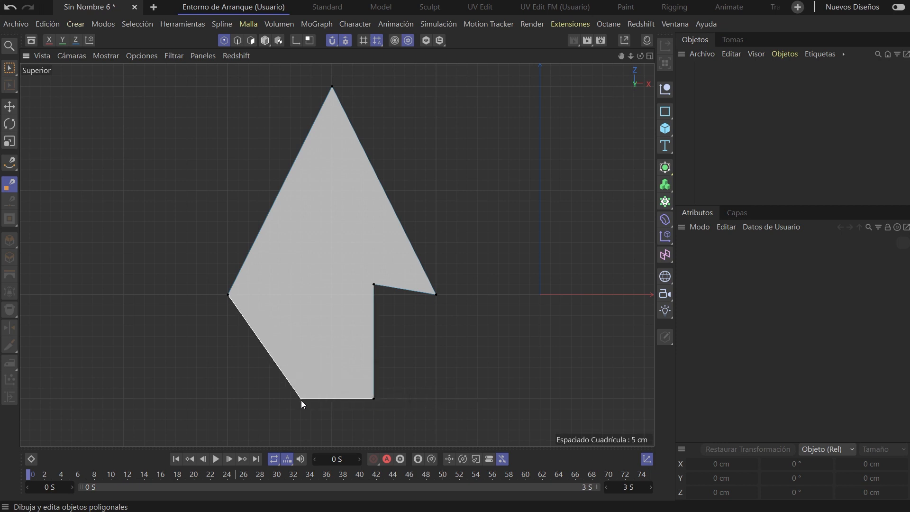
click(301, 399)
click(302, 283)
click(300, 285)
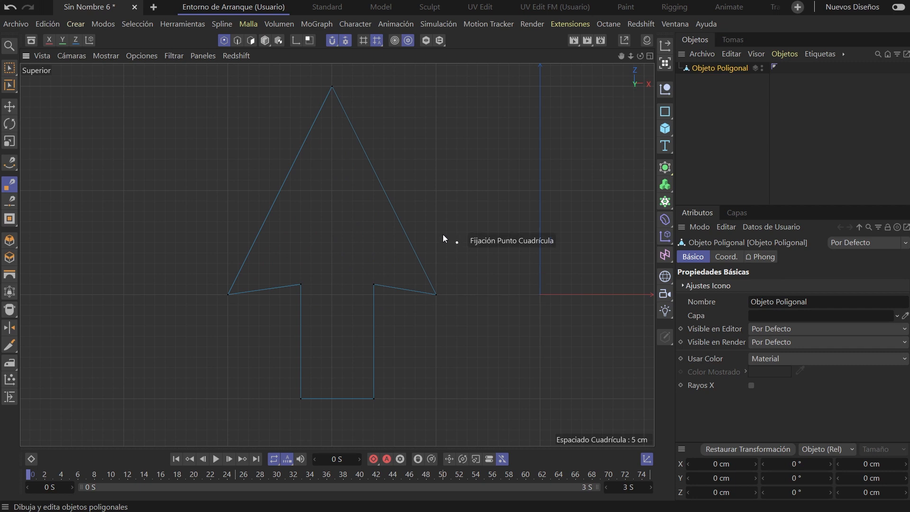
Step: Extrude all polygons of the arrow by about 20.4 cm in the perspective view
key(F1)
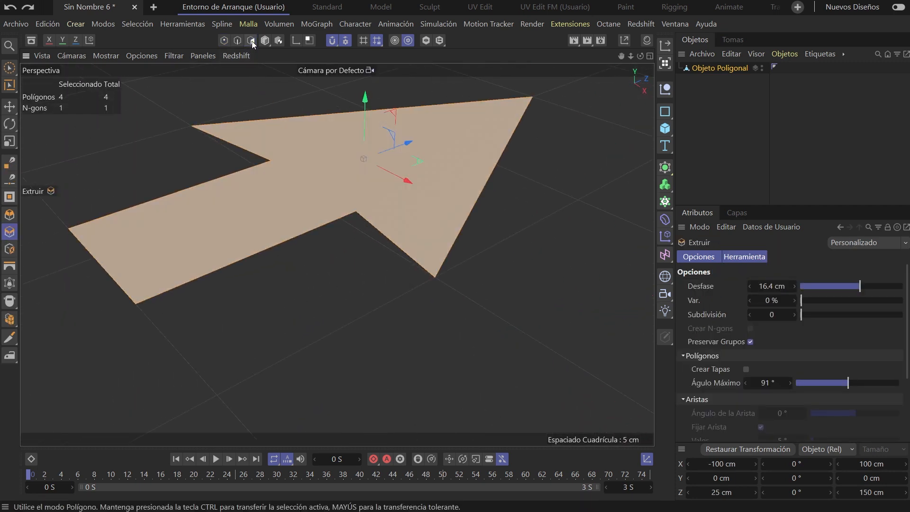
scroll(391, 219, down, 1)
alt+middle_drag(372, 235, 359, 273)
key(space)
click(441, 200)
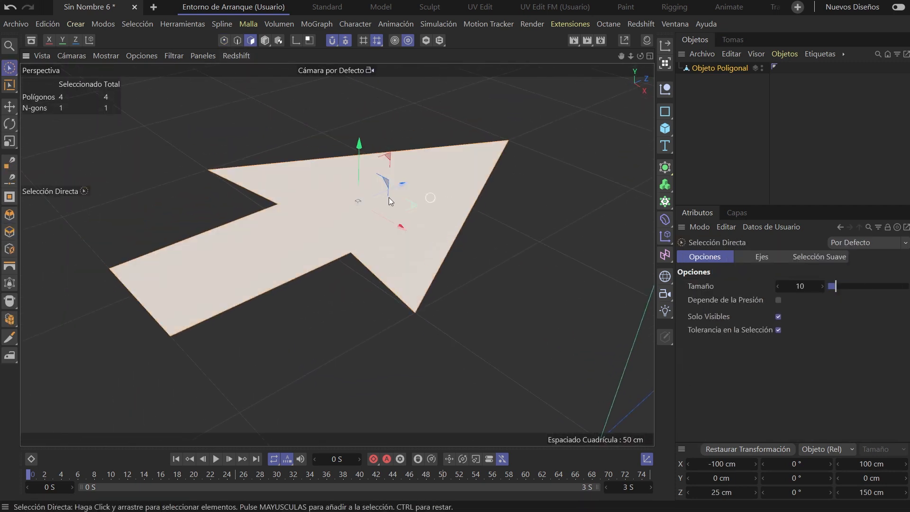
click(10, 232)
drag(515, 279, 543, 279)
alt+drag(467, 260, 568, 211)
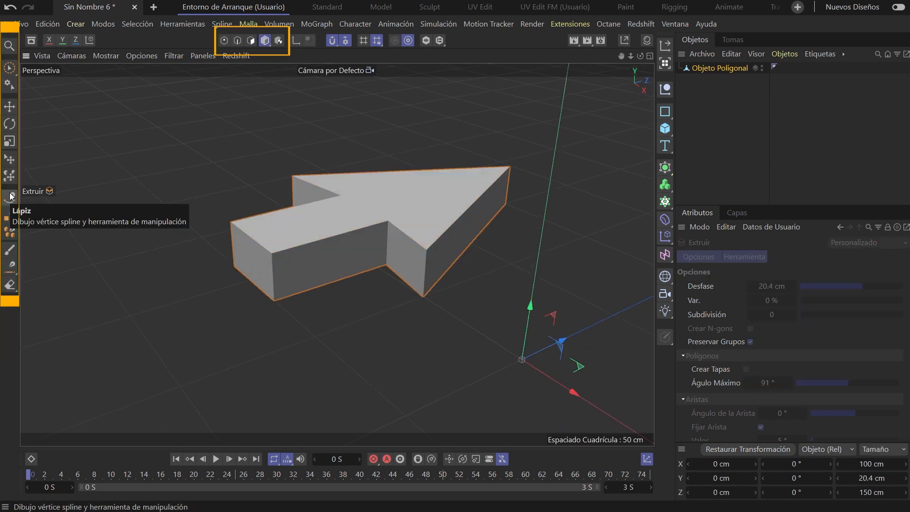
Step: Draw a closed, rounded Bezier spline with the Lápiz tool beside the arrow in the Superior view
click(9, 197)
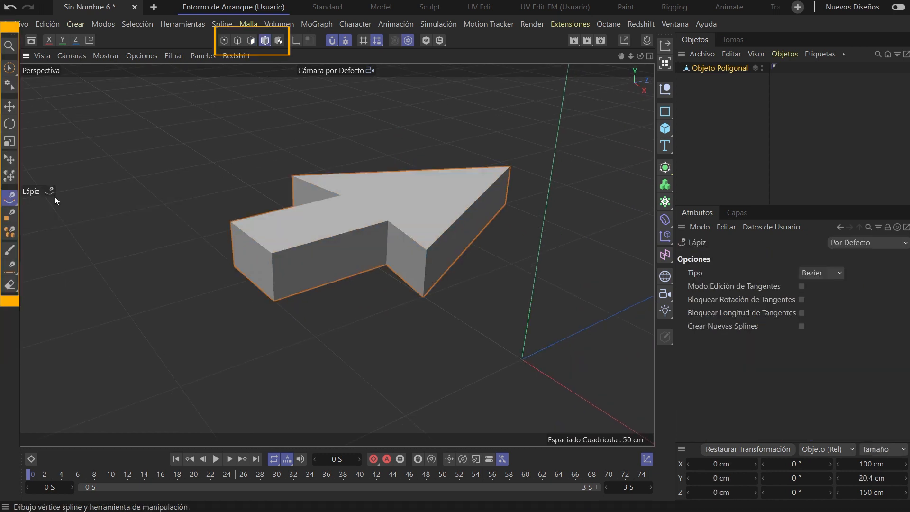
click(9, 197)
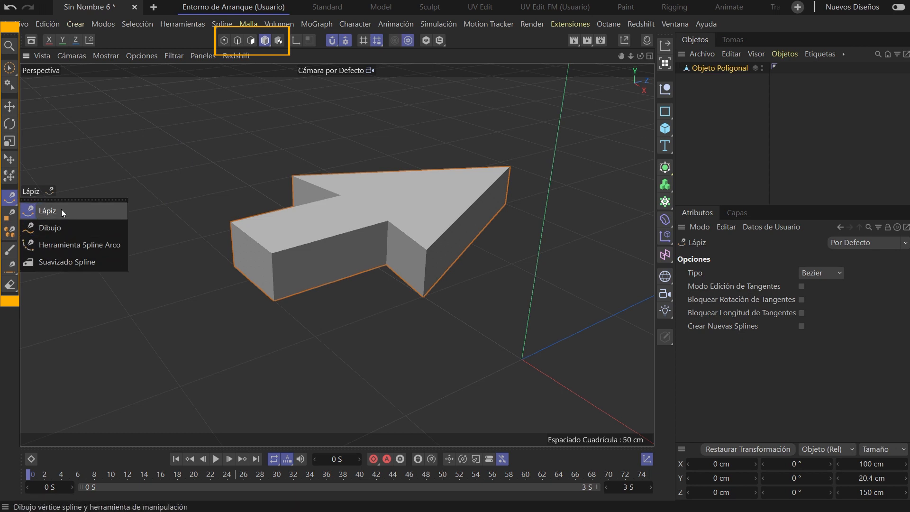
key(F2)
scroll(357, 176, down, 3)
alt+middle_drag(359, 177, 223, 187)
drag(350, 172, 402, 128)
drag(531, 201, 540, 234)
drag(407, 327, 367, 326)
click(347, 169)
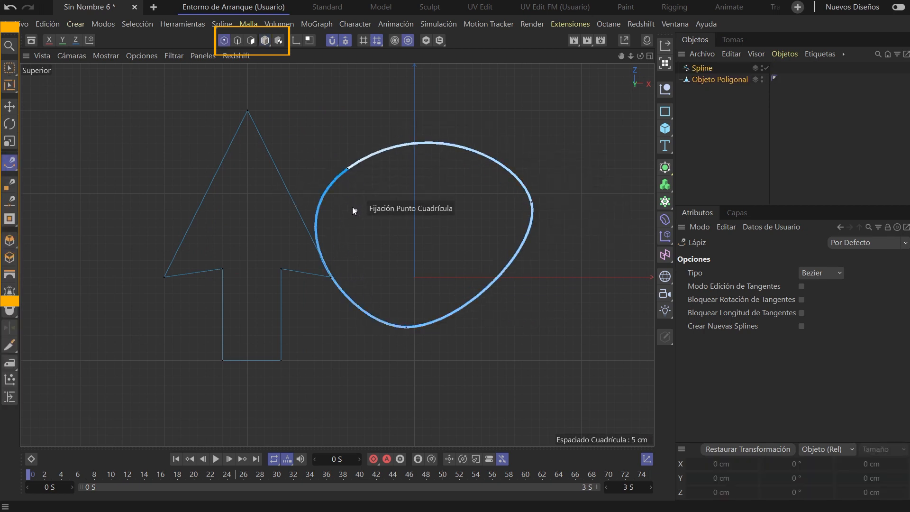
Step: Draw a freehand irregular spline with the Dibujo tool in model mode, across the arrow's tip and the rounded spline
click(265, 41)
click(10, 200)
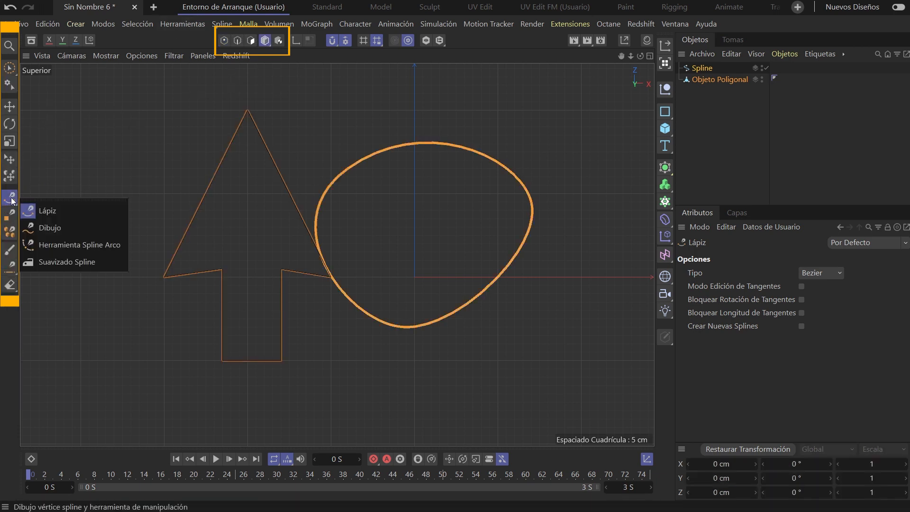
click(70, 230)
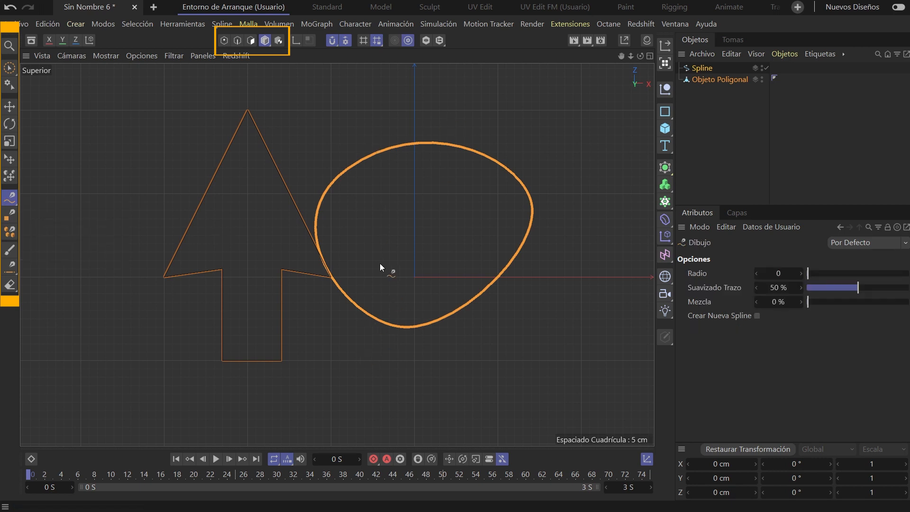
mouse_move(330, 137)
mouse_down()
mouse_move(392, 184)
mouse_move(448, 198)
mouse_move(432, 111)
mouse_move(367, 89)
mouse_move(322, 108)
mouse_move(213, 99)
mouse_move(198, 147)
mouse_move(267, 172)
mouse_move(294, 138)
mouse_move(335, 142)
mouse_up()
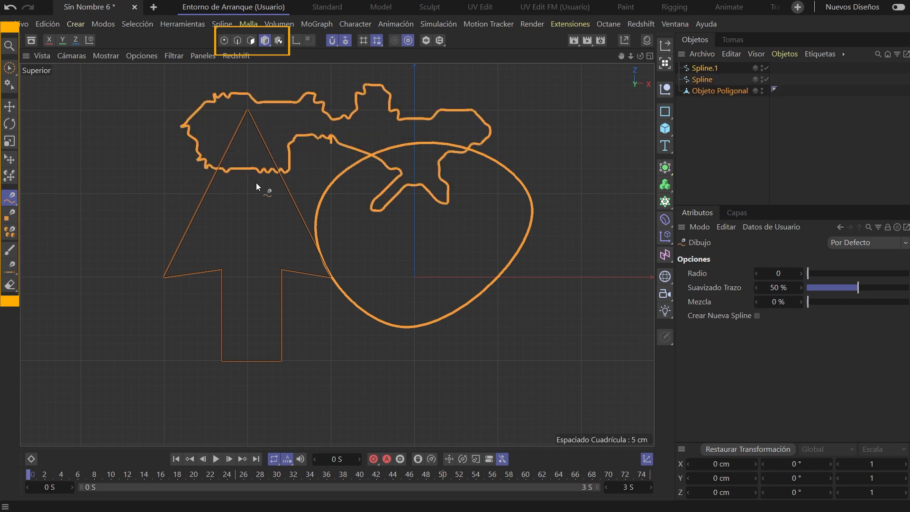
Step: Turn off snapping and smooth the jagged freehand spline with Suavizado Spline at radius 50 and 100% strength
click(331, 41)
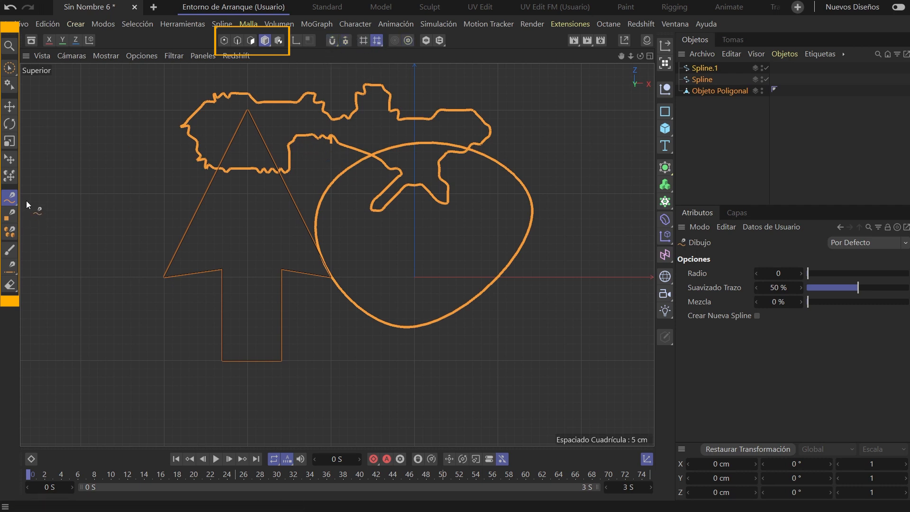
click(13, 204)
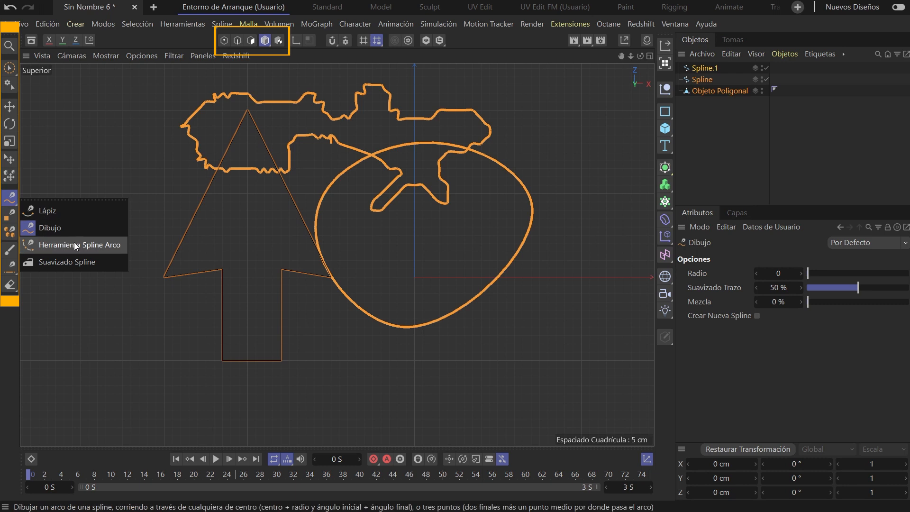
click(81, 261)
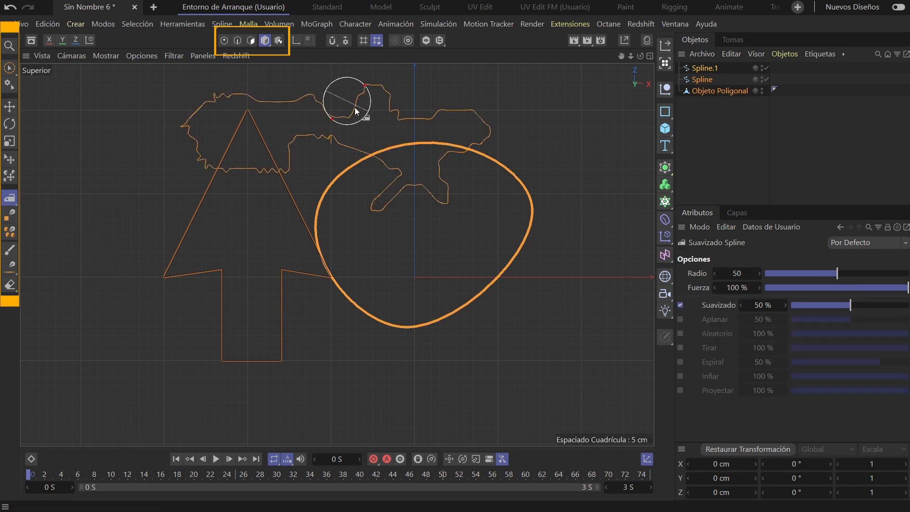
mouse_move(428, 217)
mouse_down()
mouse_move(345, 139)
mouse_move(196, 165)
mouse_move(220, 177)
mouse_move(172, 149)
mouse_up()
mouse_move(256, 107)
mouse_down()
mouse_move(277, 93)
mouse_move(339, 112)
mouse_move(379, 88)
mouse_move(430, 166)
mouse_up()
mouse_move(296, 136)
mouse_down()
mouse_move(316, 147)
mouse_move(307, 132)
mouse_move(279, 164)
mouse_move(318, 160)
mouse_move(204, 112)
mouse_up()
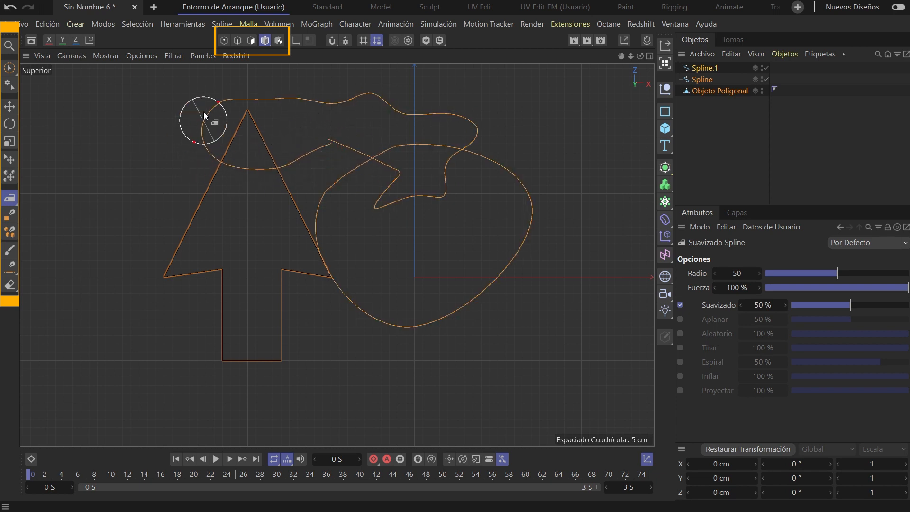
drag(314, 99, 401, 97)
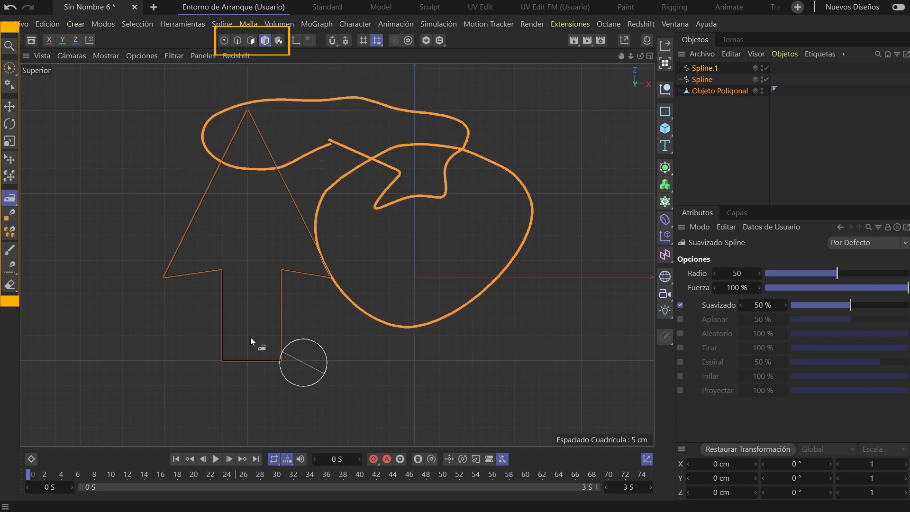
Step: Draw an arc with Herramienta Spline Arco using snapping, and adjust its Ángulo to about -227°
click(9, 198)
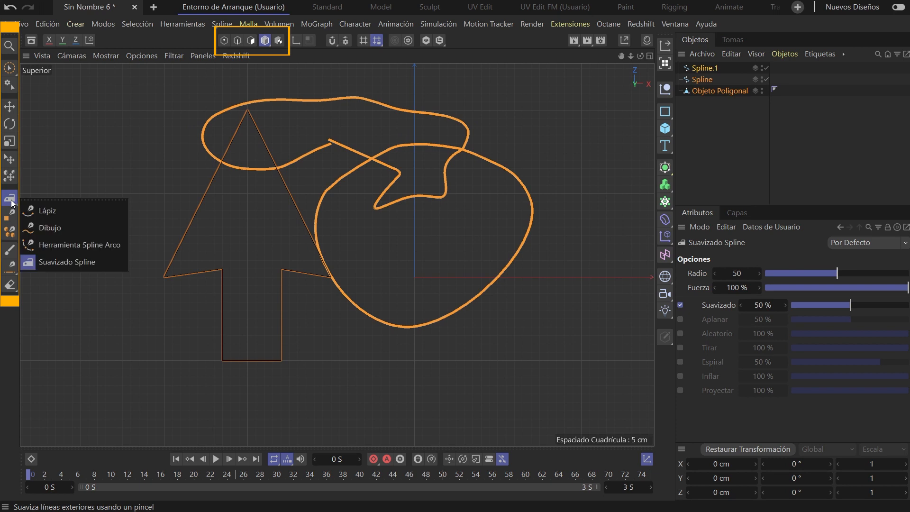
click(83, 247)
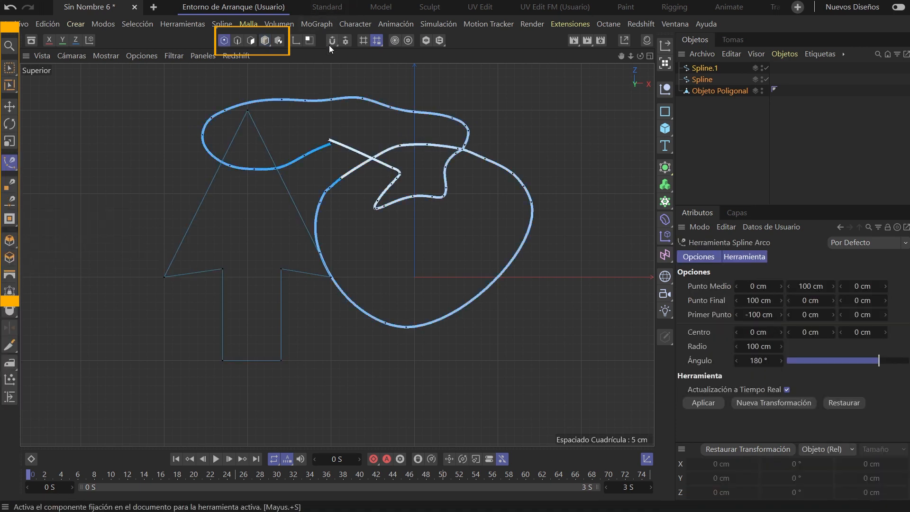
alt+middle_drag(280, 135, 392, 178)
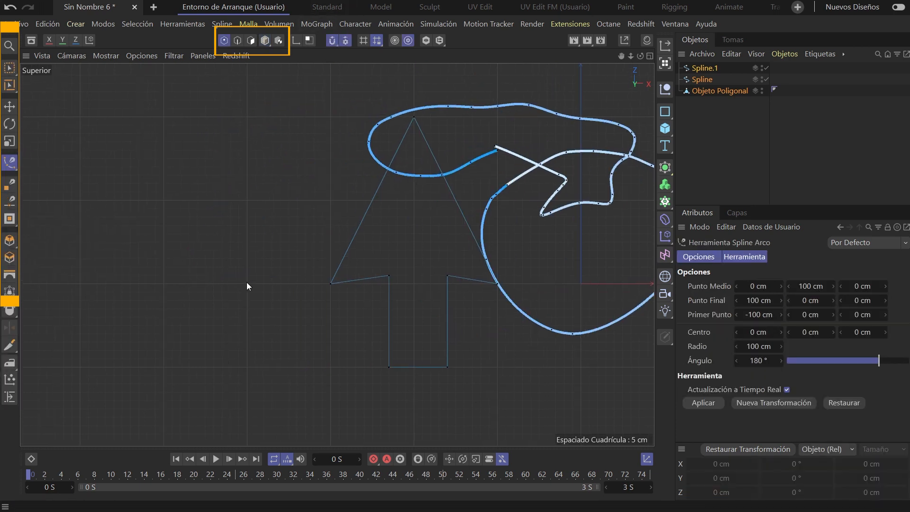
drag(233, 283, 158, 264)
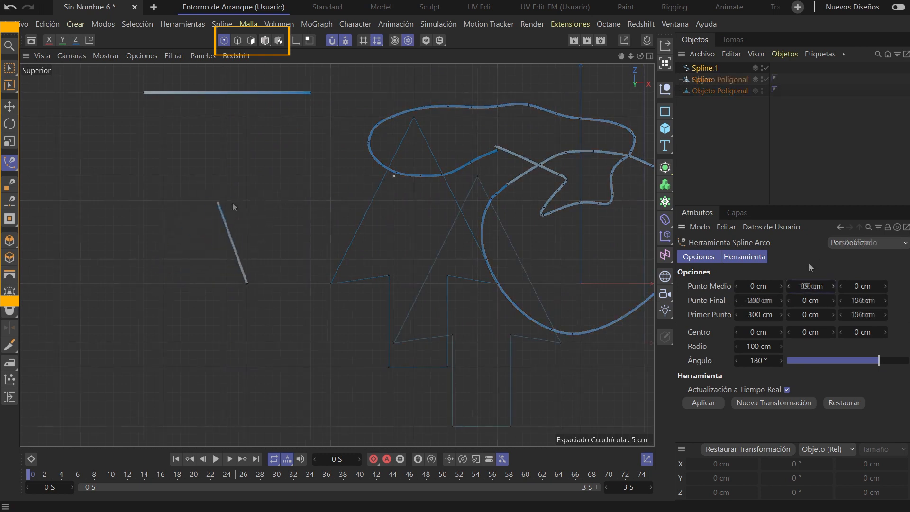
drag(869, 360, 809, 351)
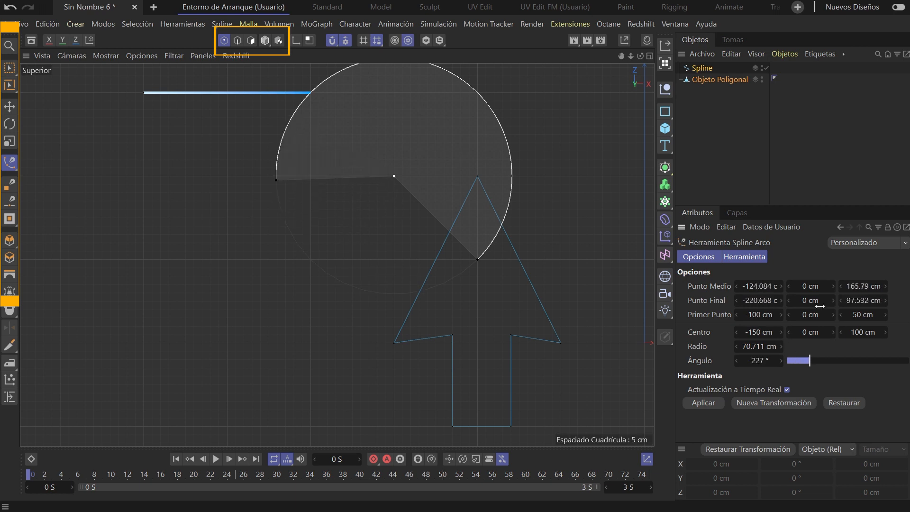
Step: Set the arc spline's Radio to 90 cm
double_click(760, 347)
text(90)
key(Return)
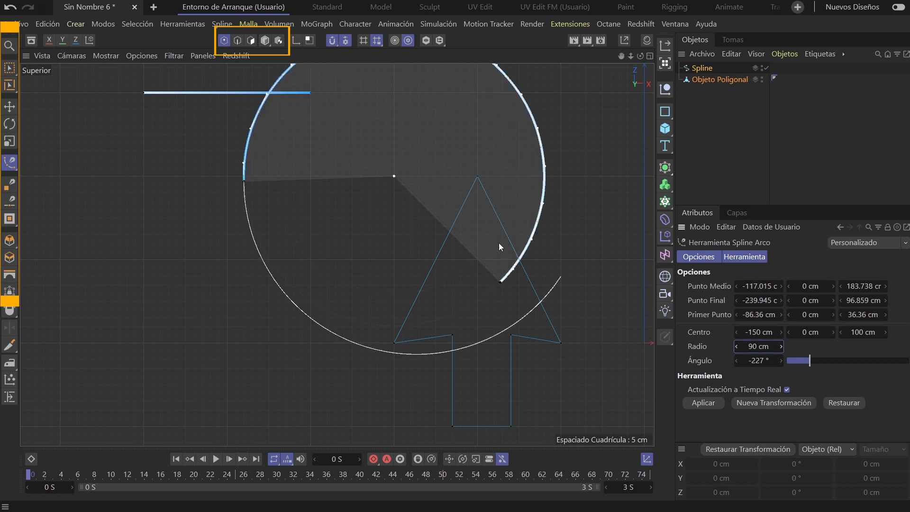
scroll(403, 166, down, 6)
alt+middle_drag(378, 176, 324, 231)
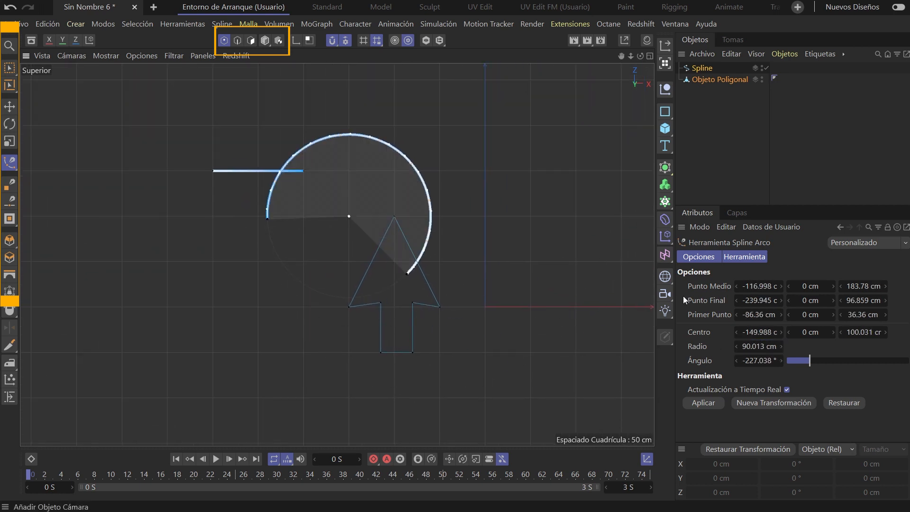
Step: Adjust the arc's Centro X to about -150 cm, and delete the arc spline
drag(761, 332, 828, 321)
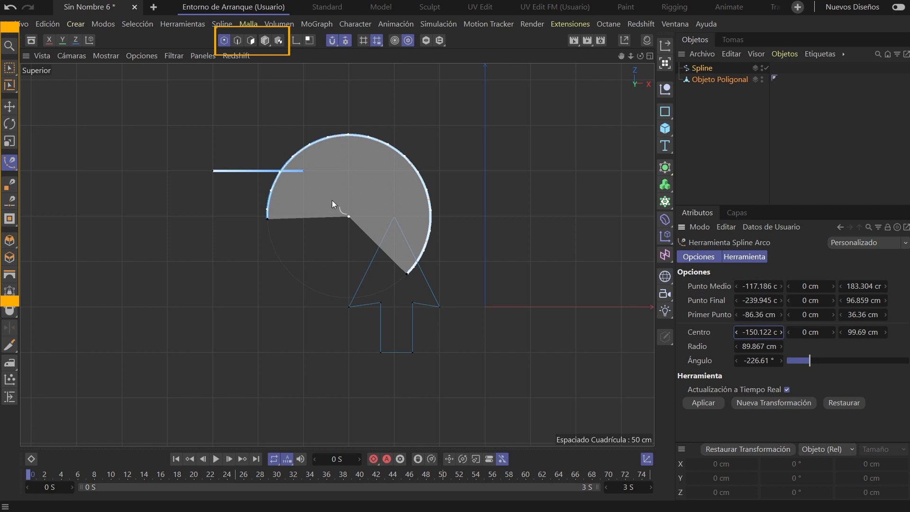
click(699, 68)
key(Delete)
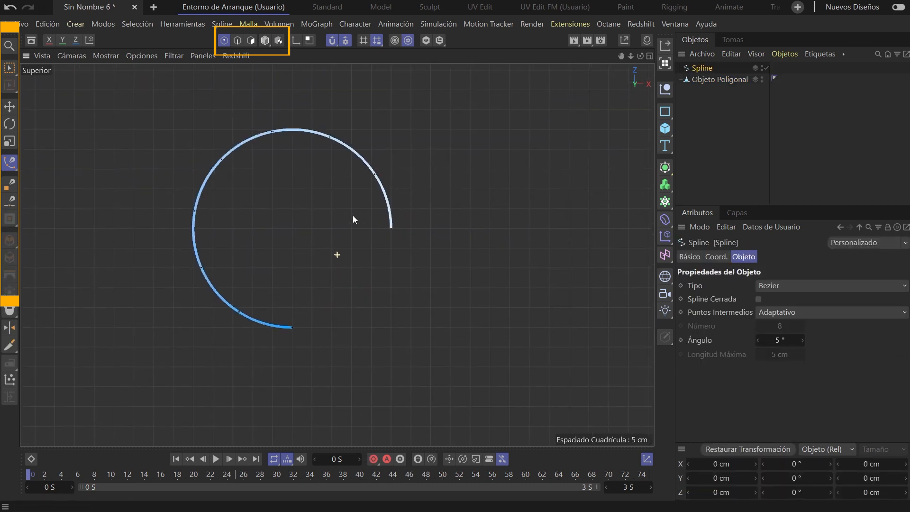
Step: Switch the new arc spline from point mode to model mode and activate the Escalar tool
alt+middle_drag(352, 216, 352, 215)
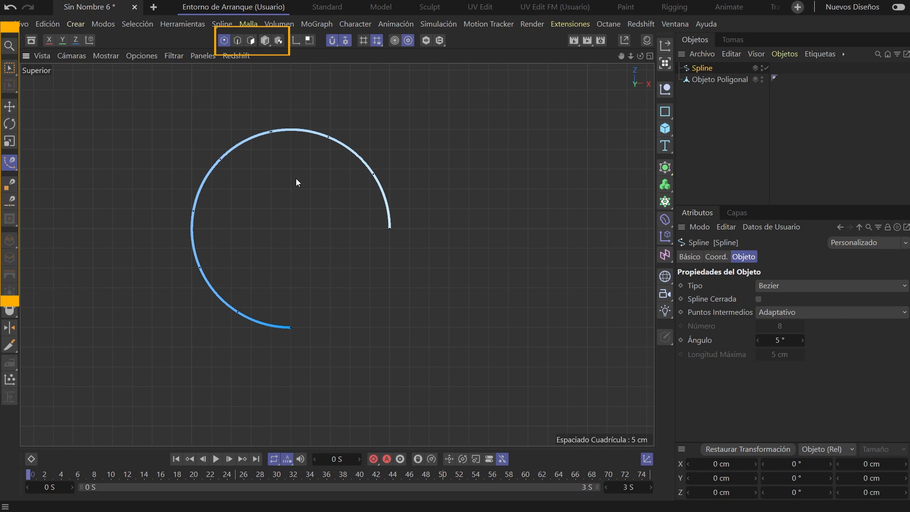
click(290, 327)
click(9, 106)
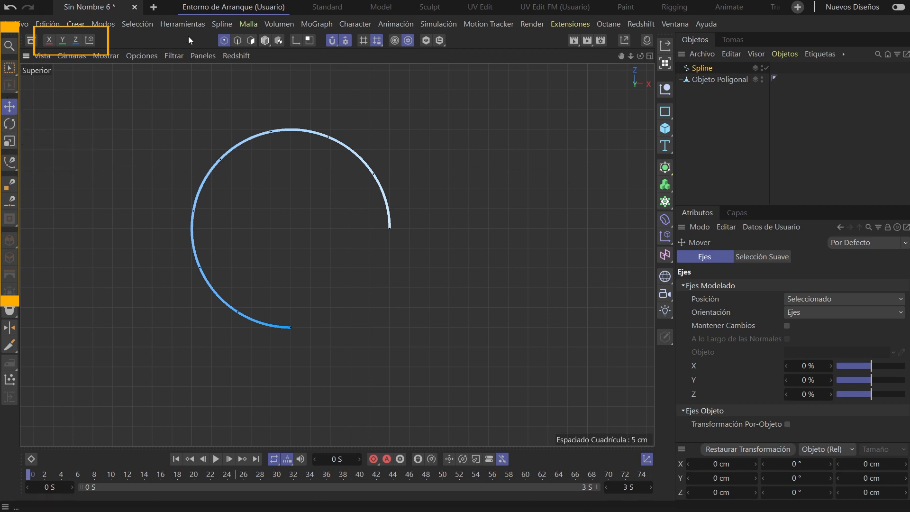
click(265, 40)
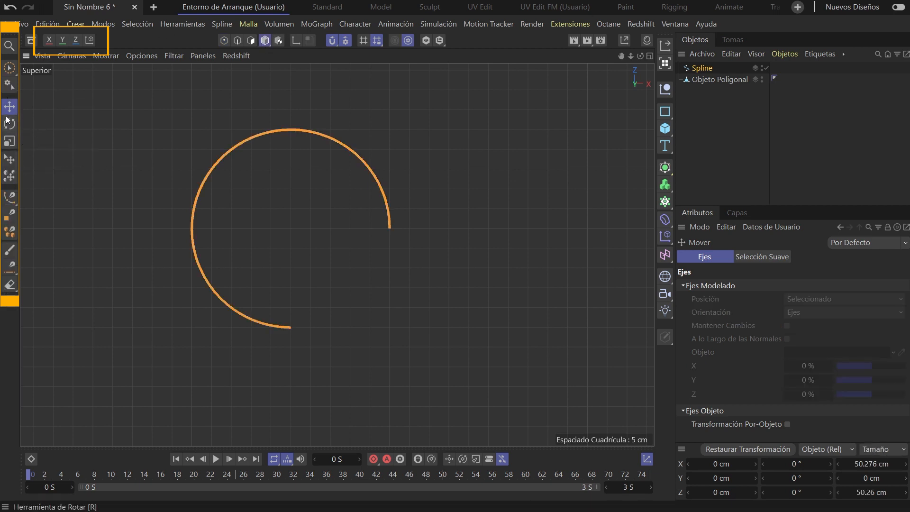
click(9, 141)
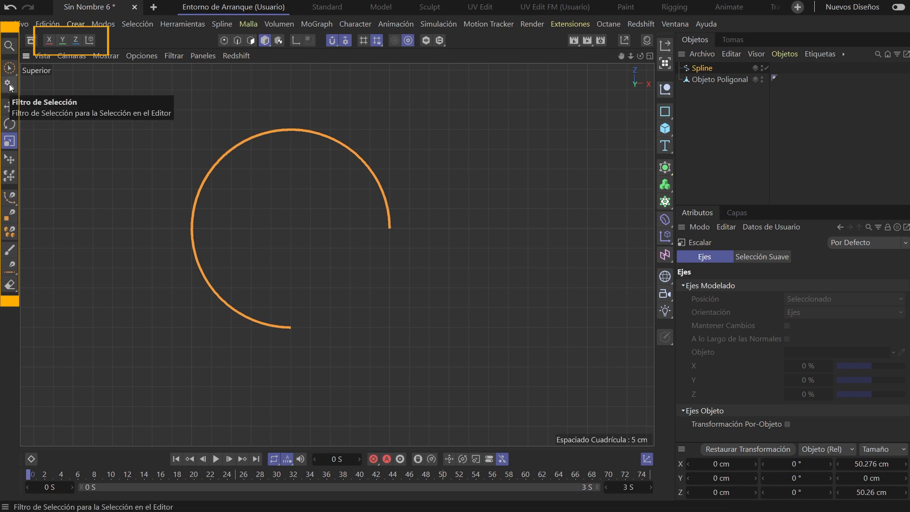
Step: Examine the object types offered by the Filtro de Selección in model mode, without altering the filter
click(8, 85)
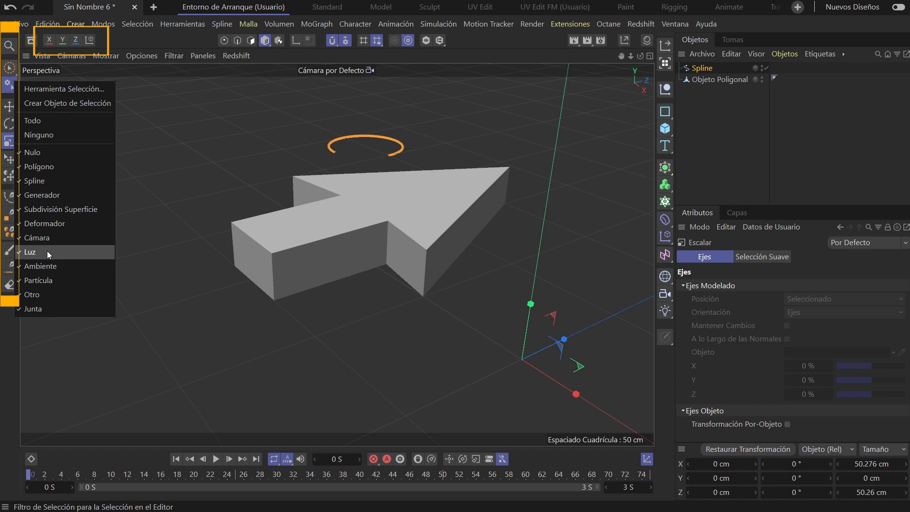
click(137, 119)
click(10, 68)
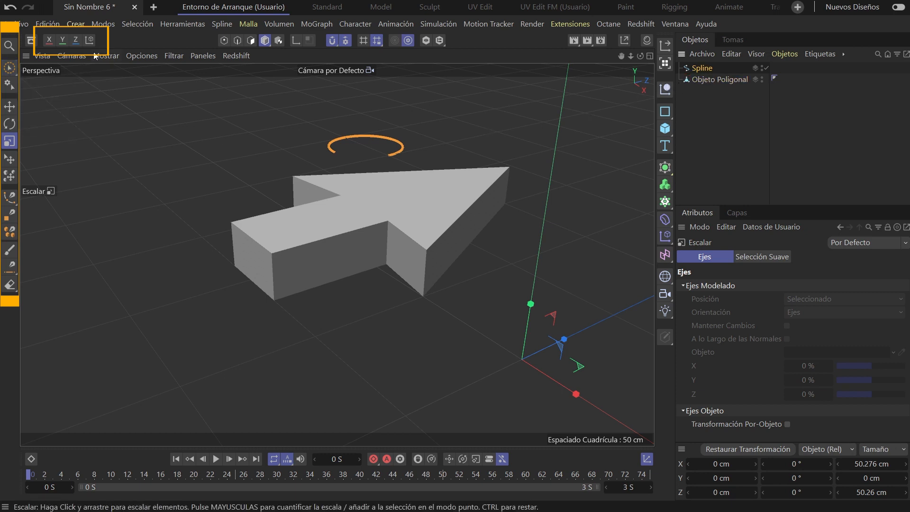
Step: Switch to point mode and select Objeto Poligonal, with Selección Rectangular as the active selection tool
click(224, 40)
key(0)
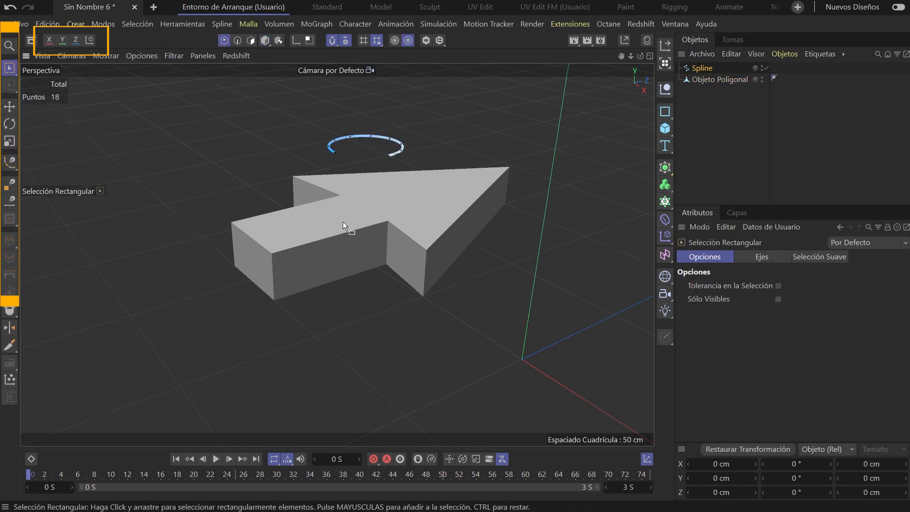
key(9)
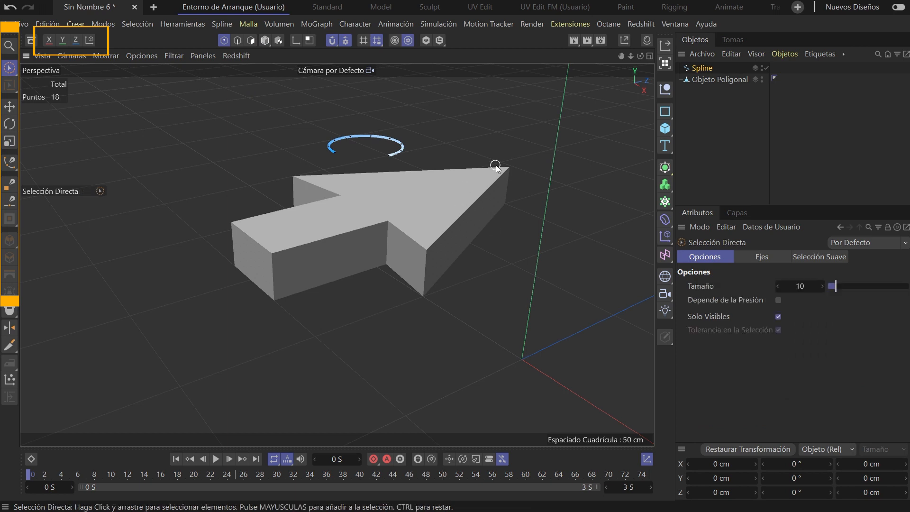
click(714, 84)
key(0)
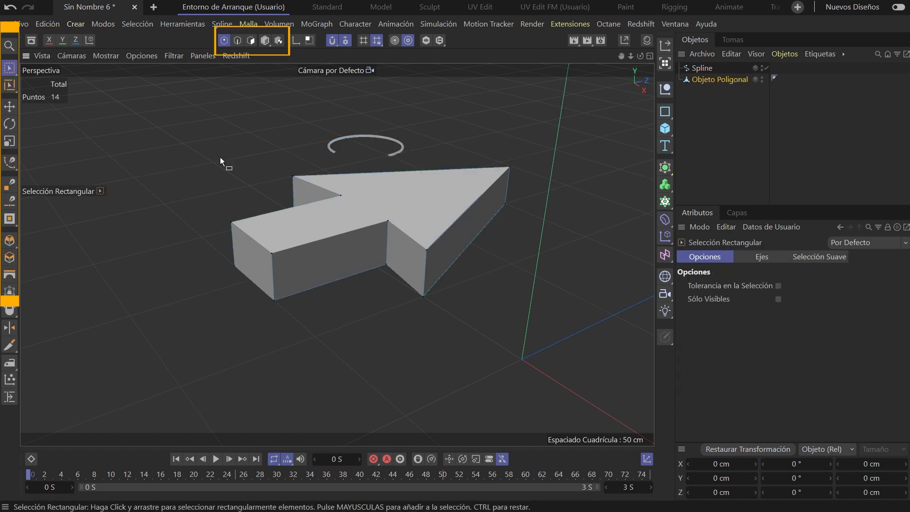
Step: Demonstrate Selección Rectangular on the arrow by selecting points at the shaft's end corner, its four end points, and all the arrow's points
drag(215, 199, 246, 294)
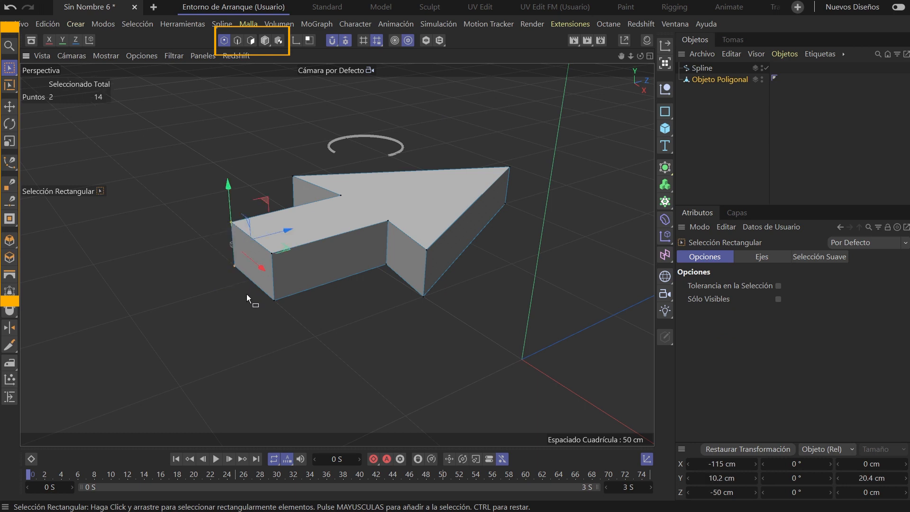
drag(183, 203, 247, 244)
drag(192, 180, 267, 242)
drag(191, 184, 248, 243)
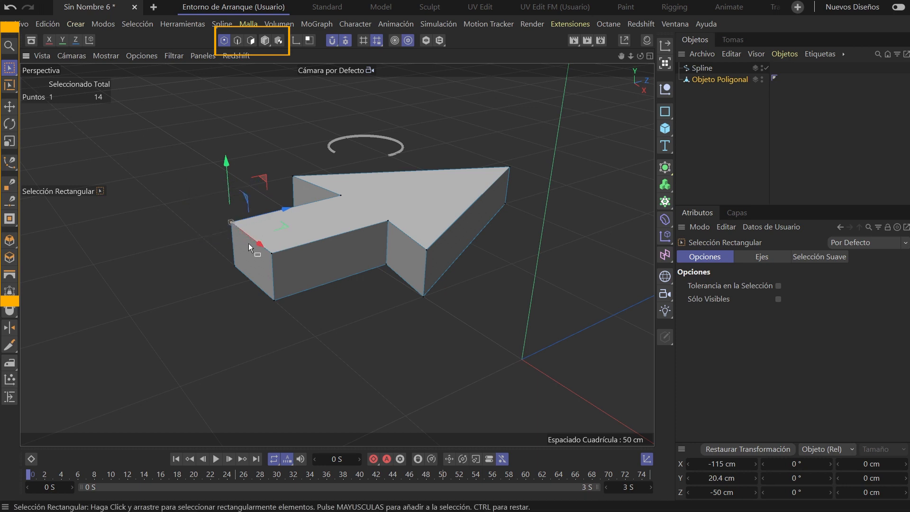
drag(204, 180, 313, 361)
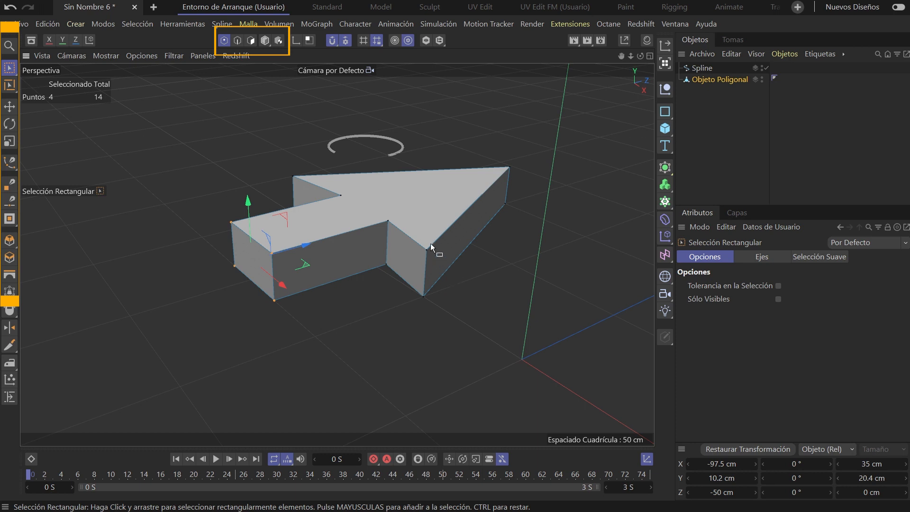
drag(544, 129, 146, 402)
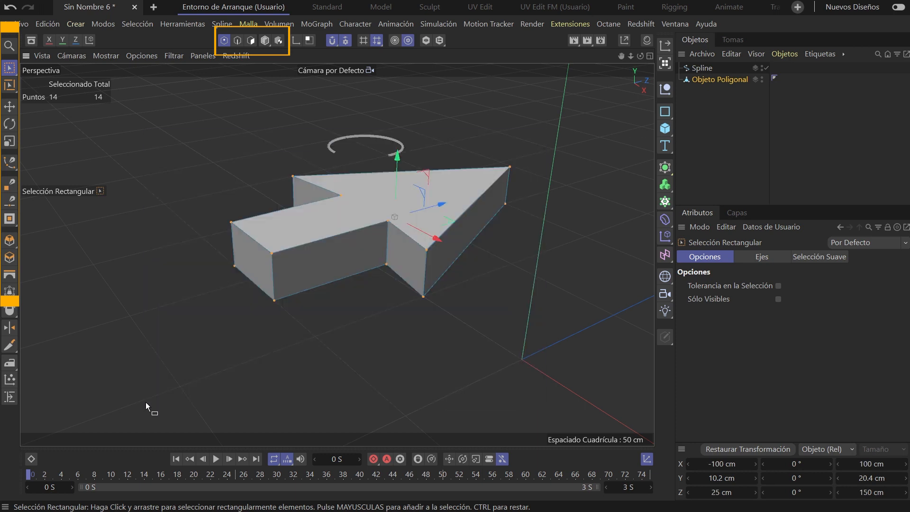
drag(181, 133, 568, 350)
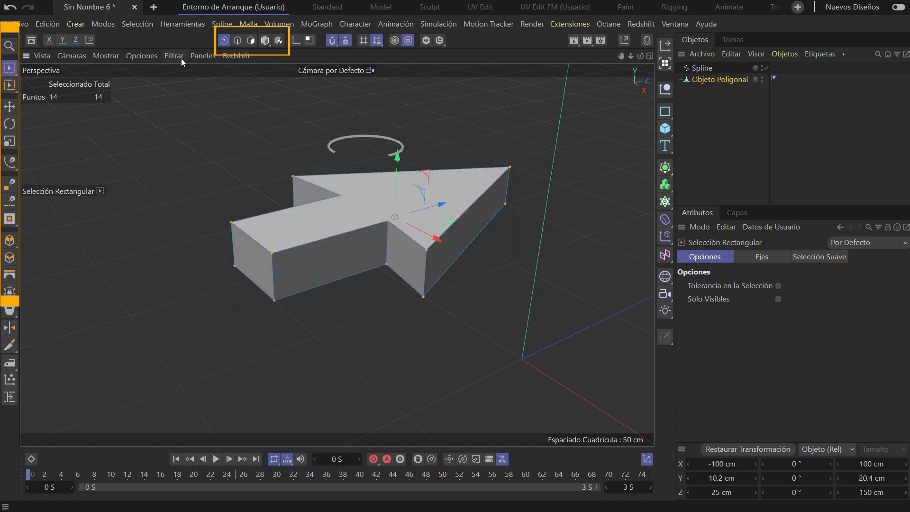
Step: Review the available selection commands, and select the two points at the arrowhead's near corner with Selección Rectangular
click(146, 24)
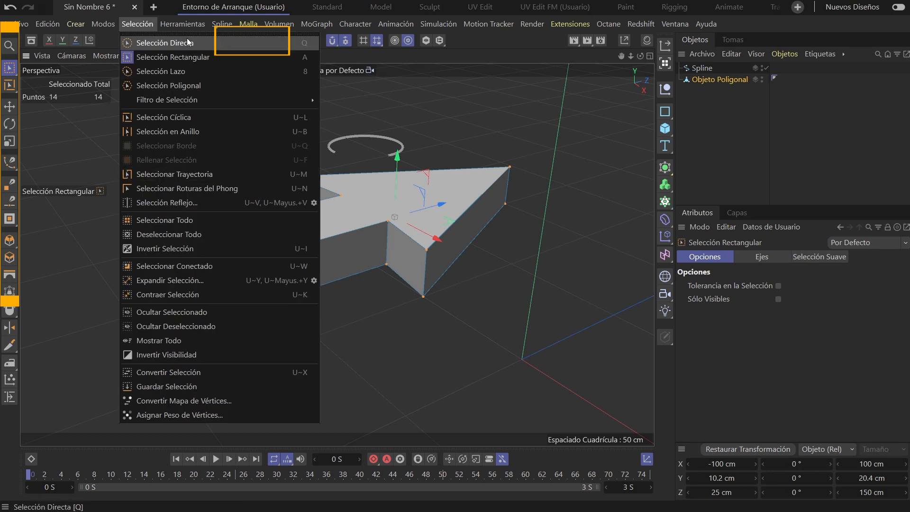
click(468, 125)
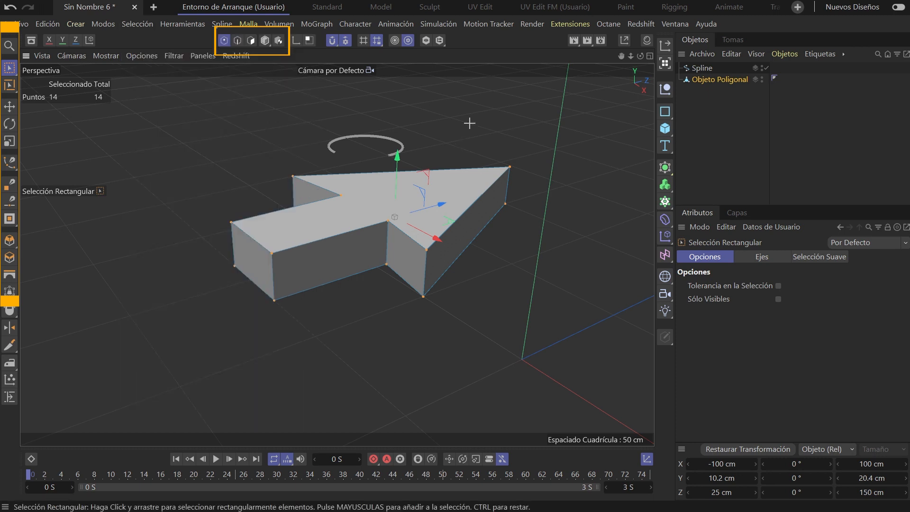
drag(443, 304, 408, 229)
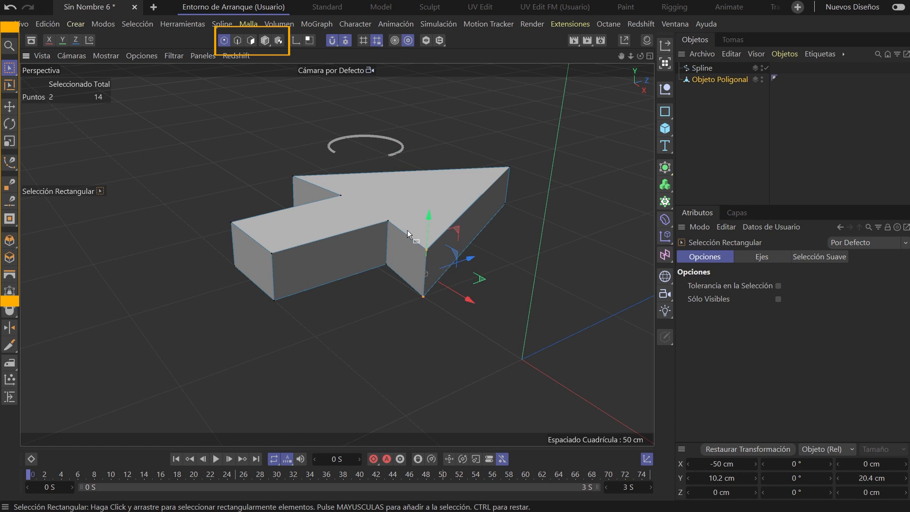